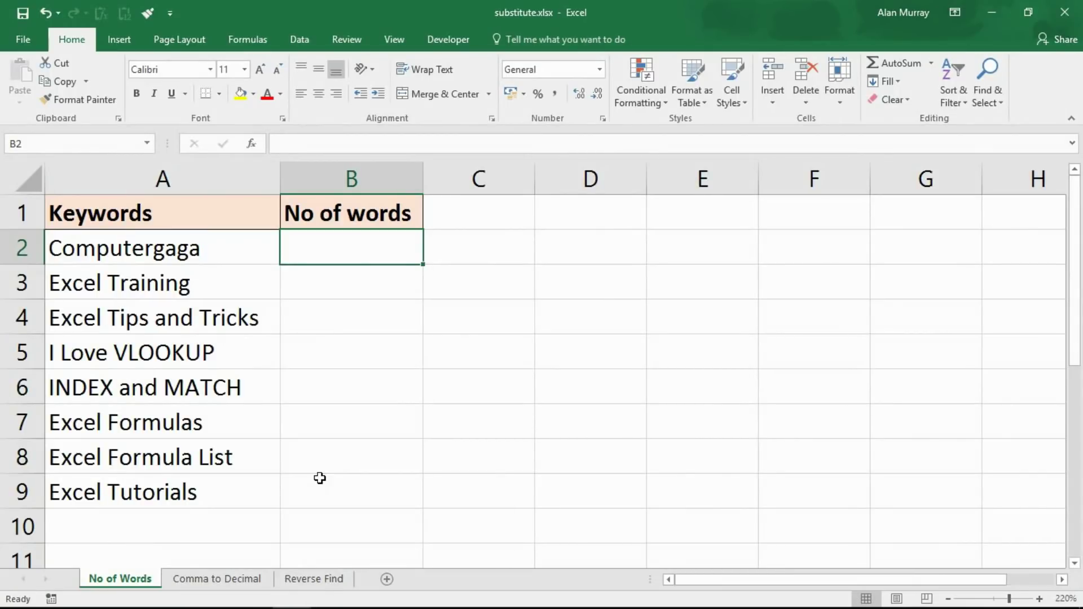
drag(207, 244, 202, 495)
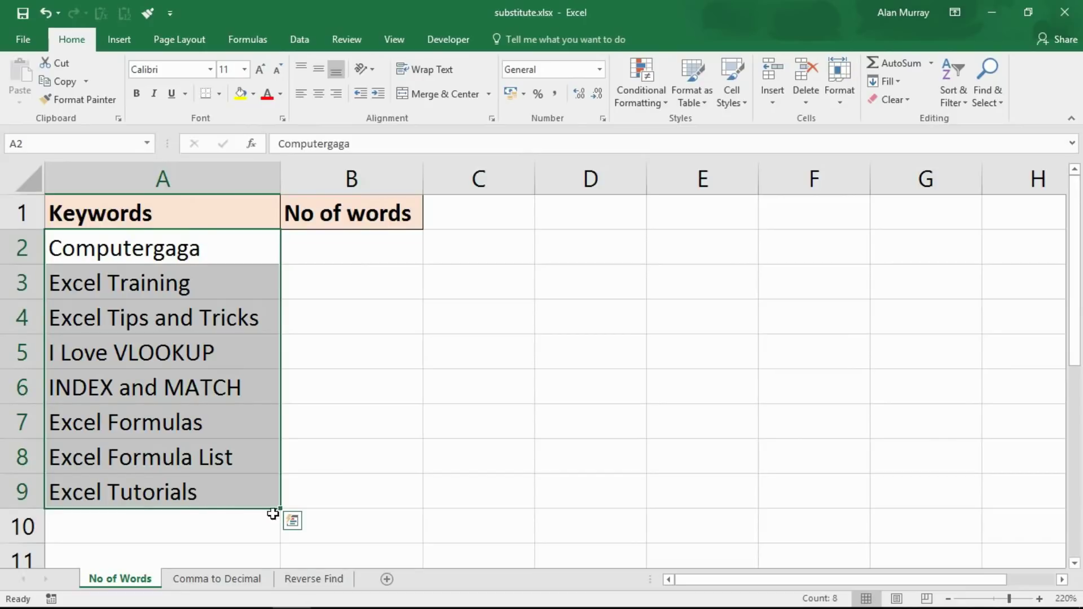
click(462, 457)
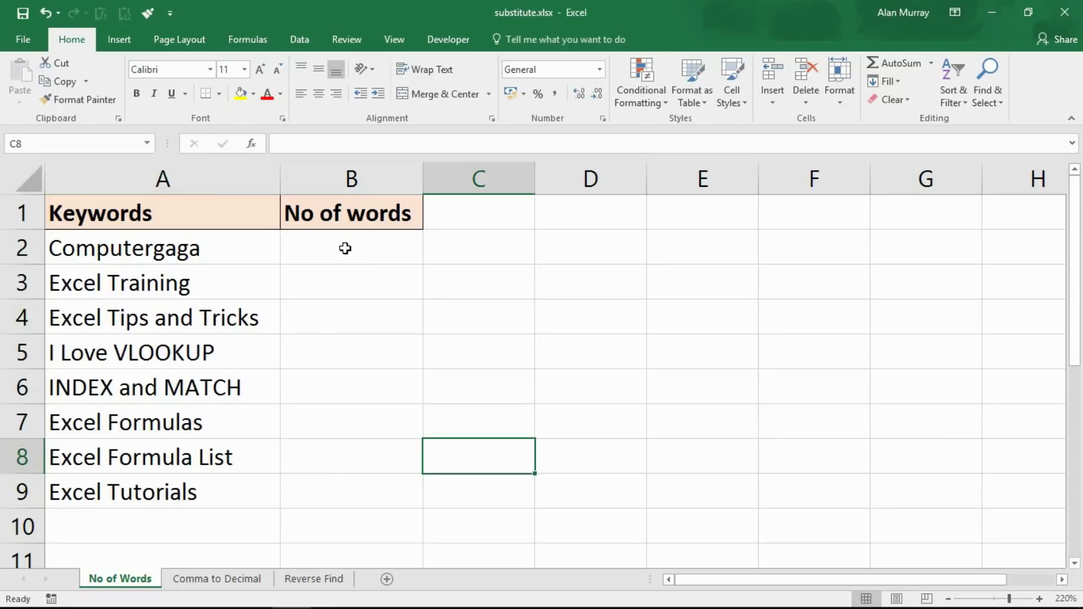
click(276, 354)
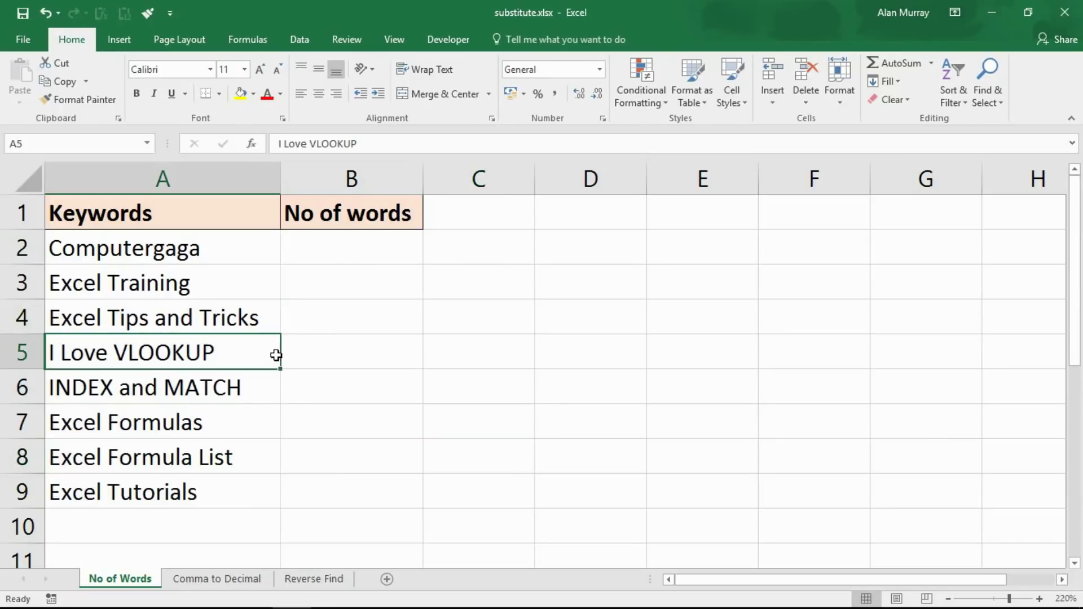
click(379, 239)
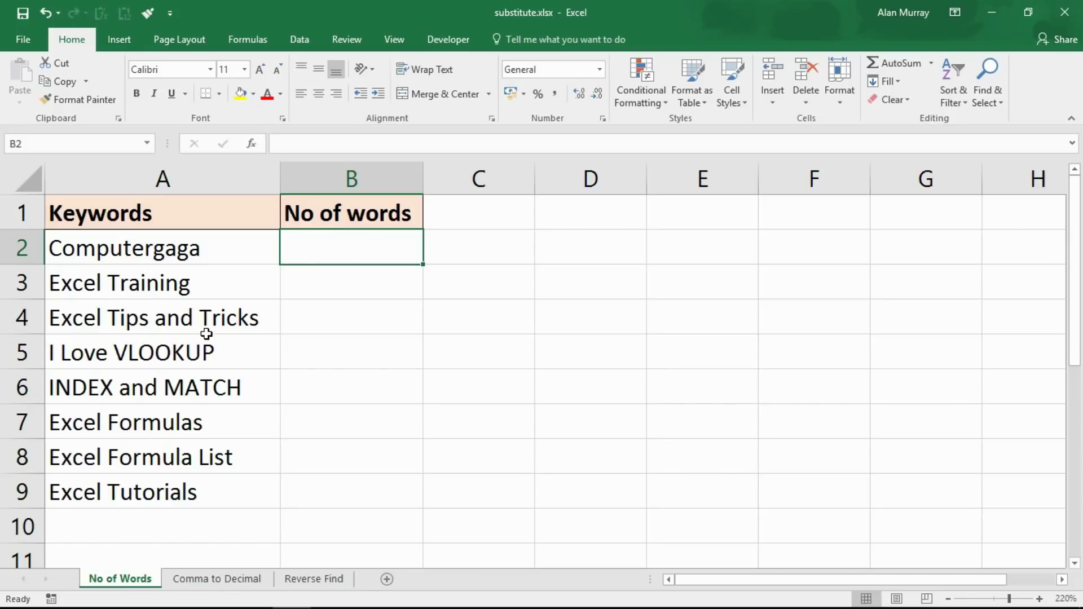
click(169, 392)
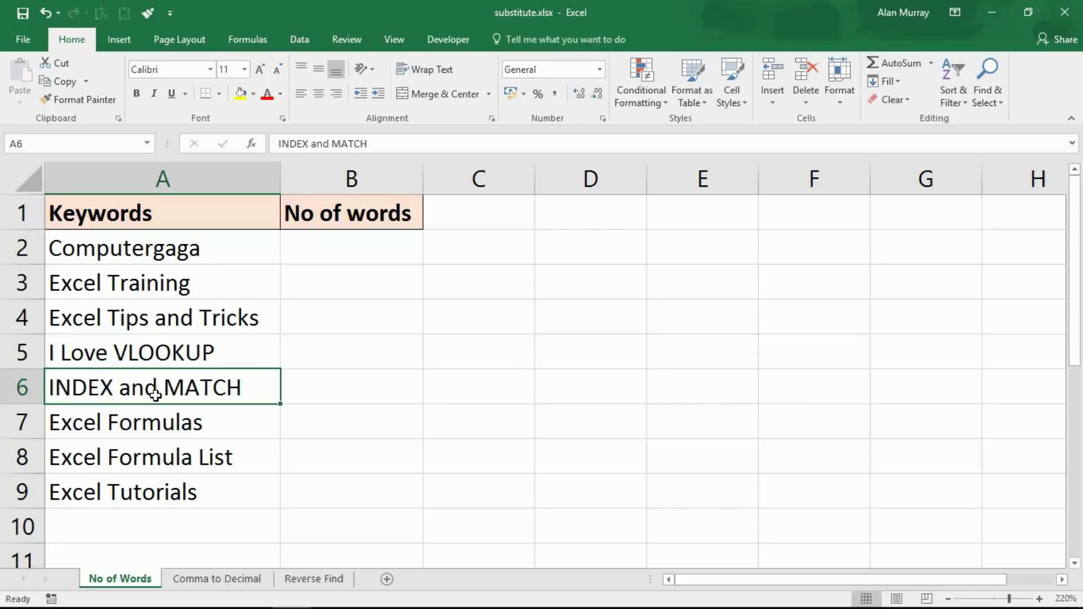
click(204, 255)
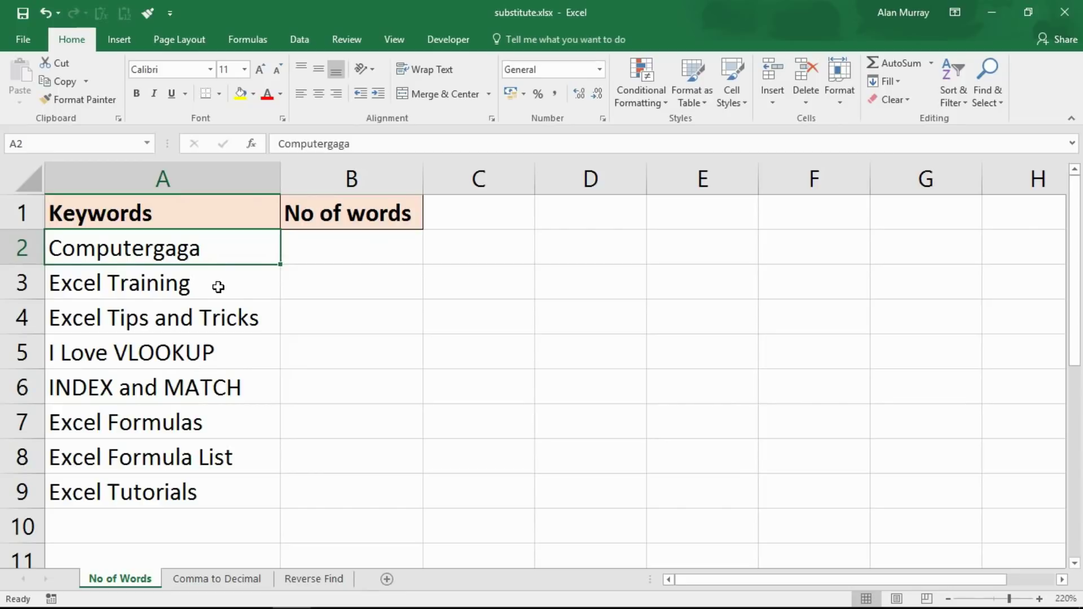
Step: Enter a formula in B2 that counts the characters of the first keyword: =LEN(A2)
click(326, 255)
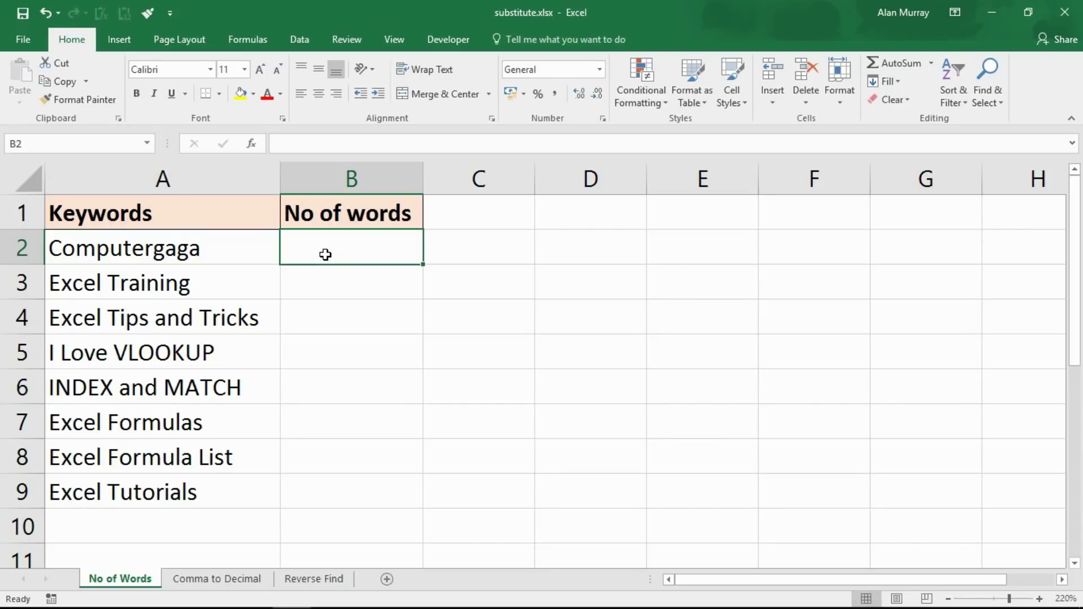
text(=len)
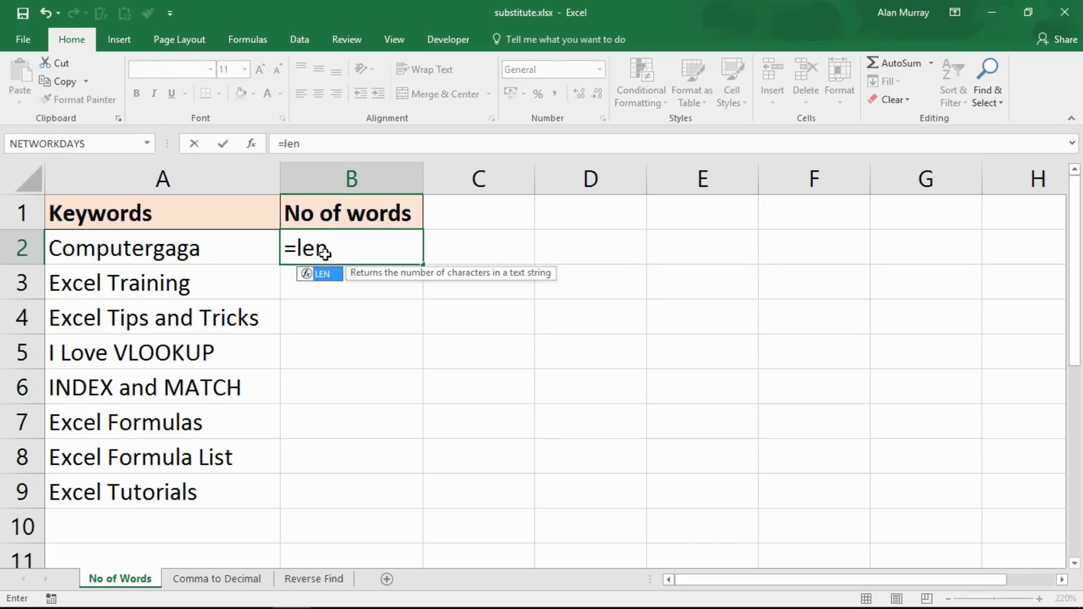
text(()
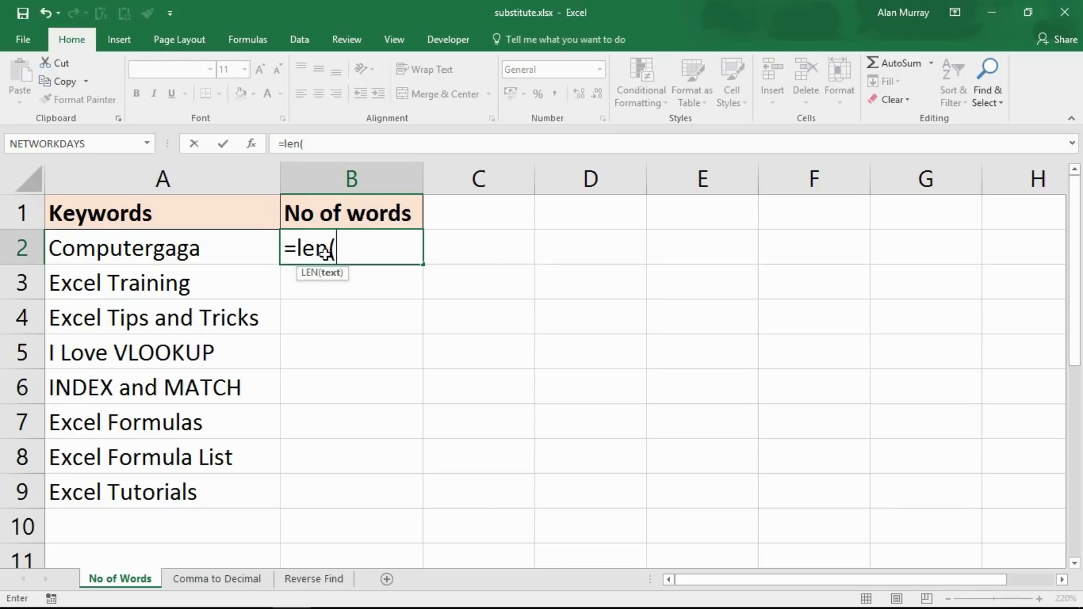
click(197, 251)
text())
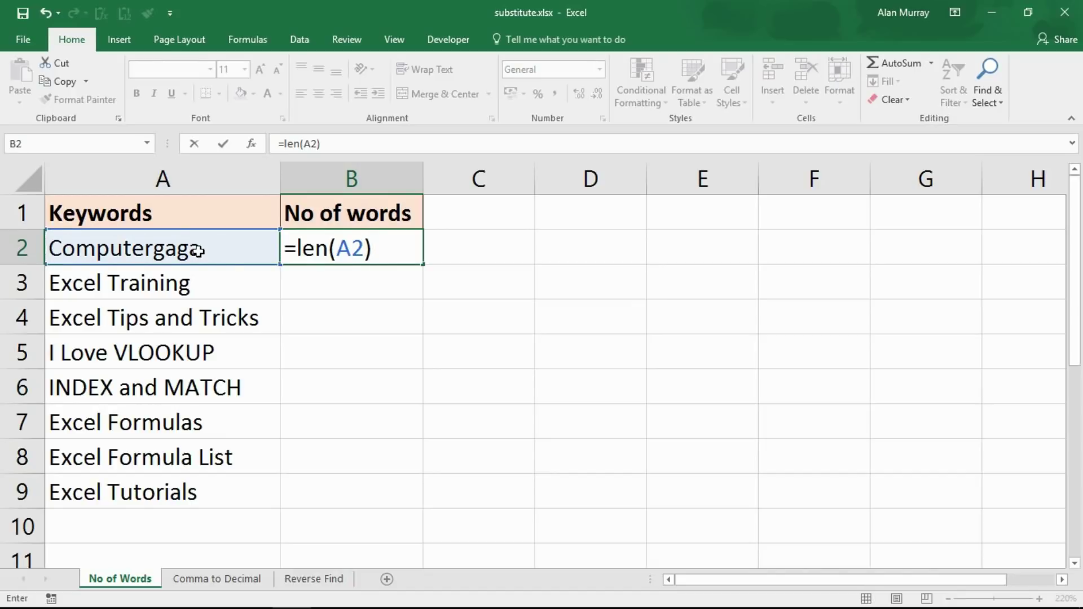
key(Return)
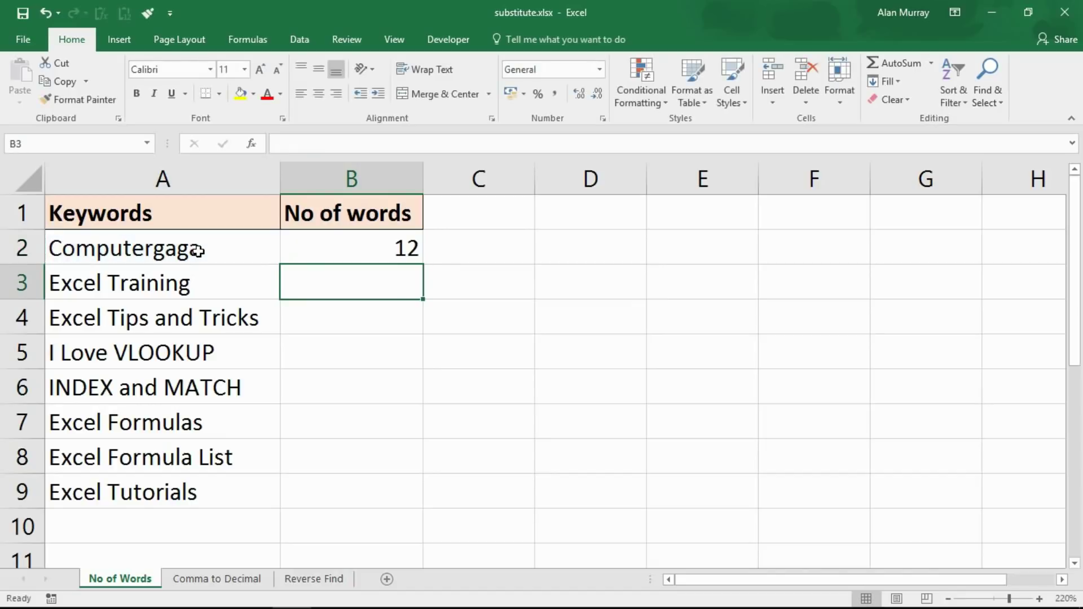
Step: Extend the B2 formula after LEN(A2) with a subtraction of a second LEN containing an opened SUBSTITUTE function
double_click(352, 242)
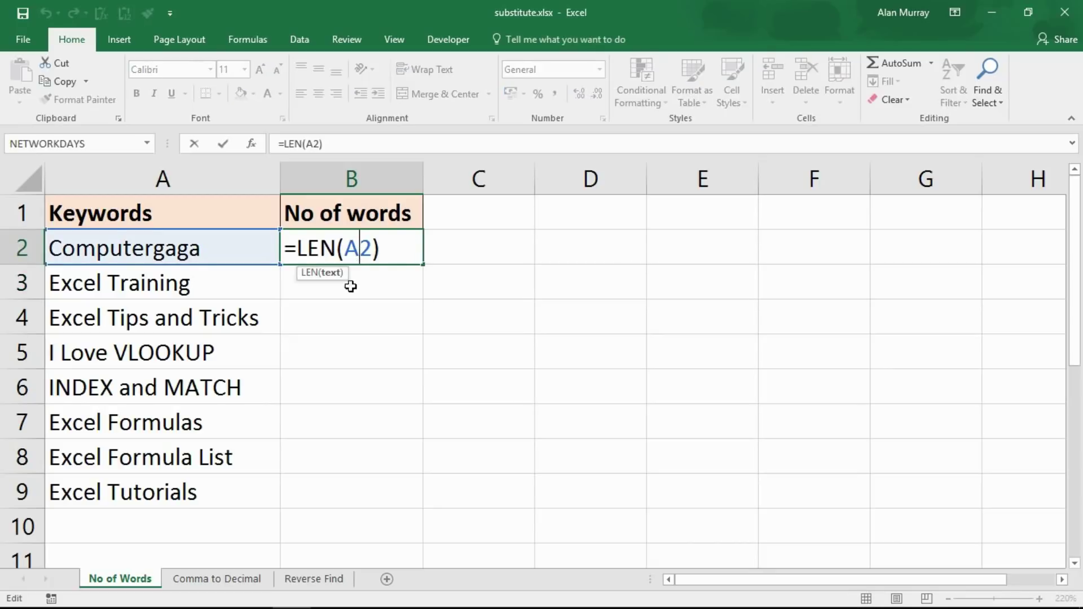
drag(297, 248, 394, 247)
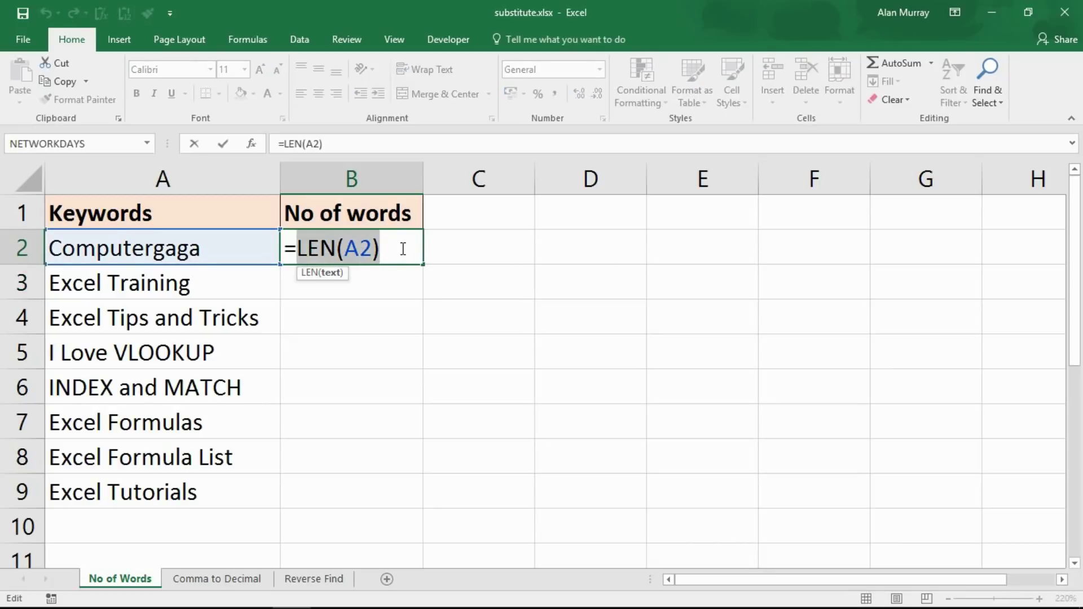
click(403, 249)
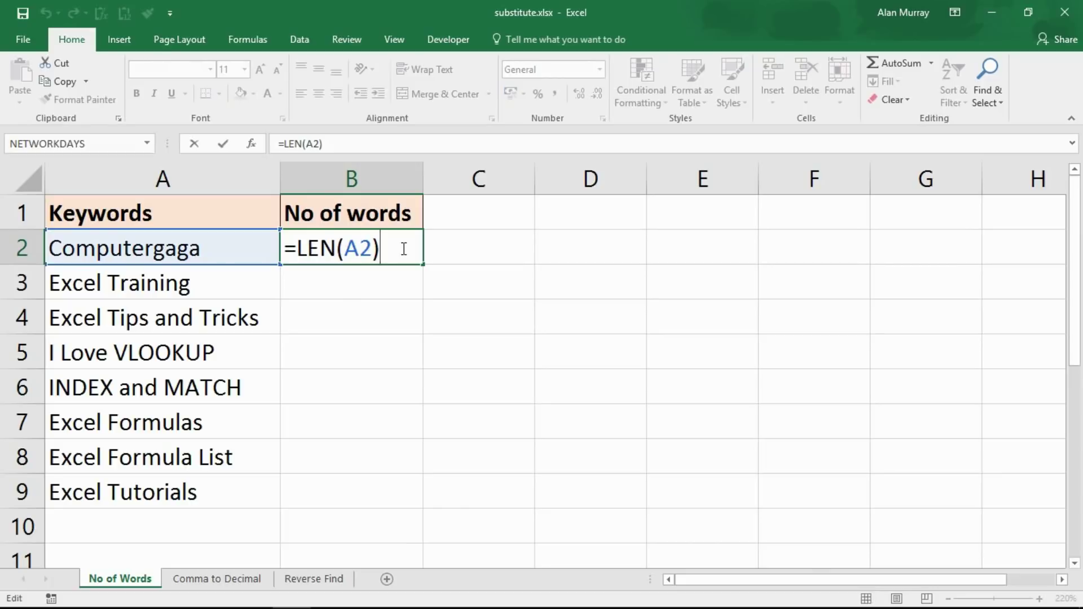
text(-)
text(len()
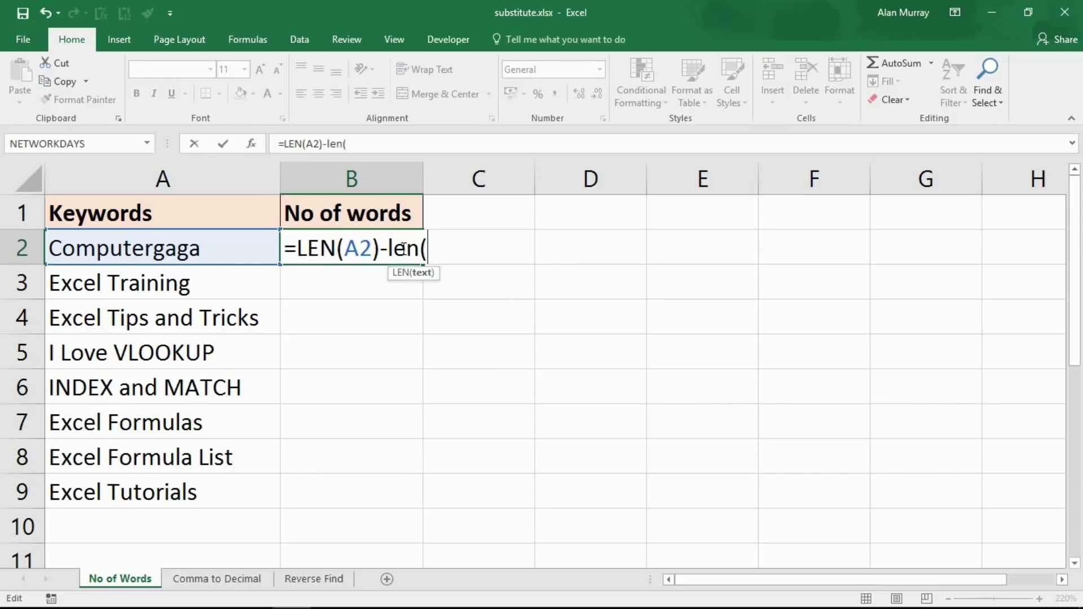
text(subst)
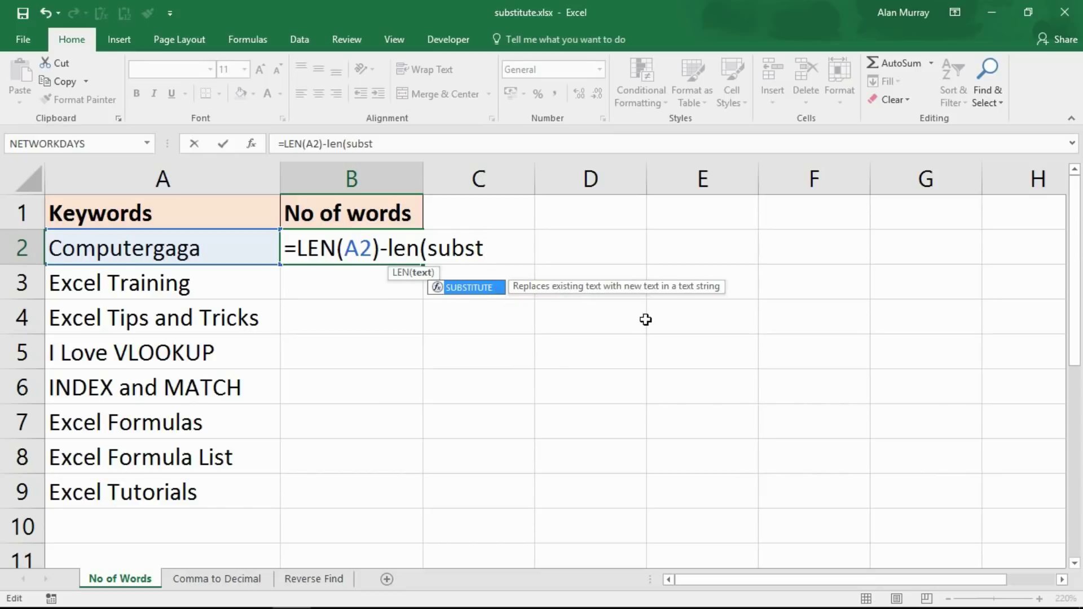
text(itute)
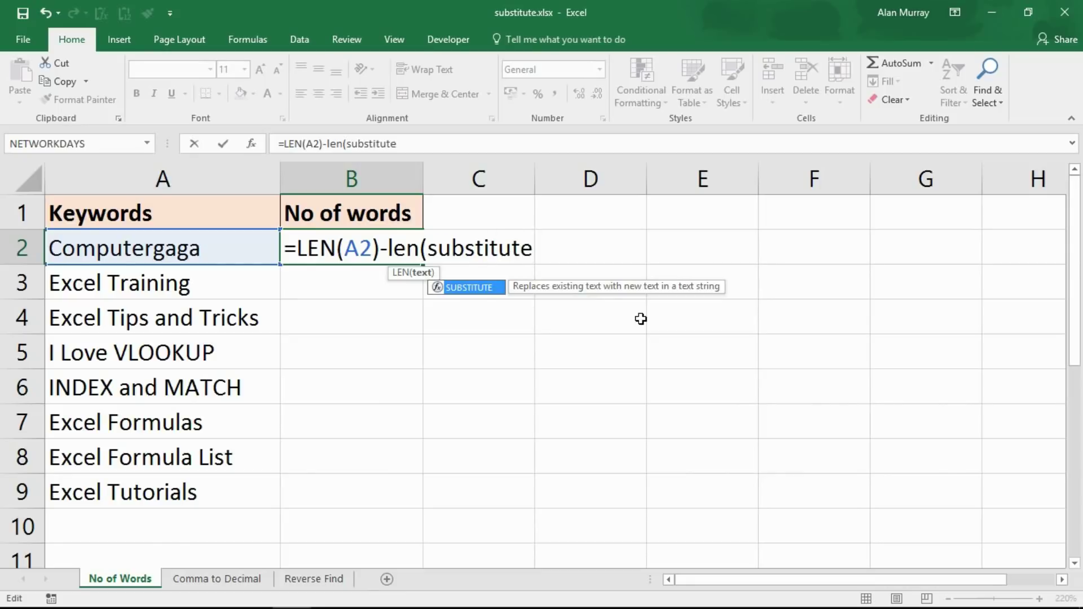
text(()
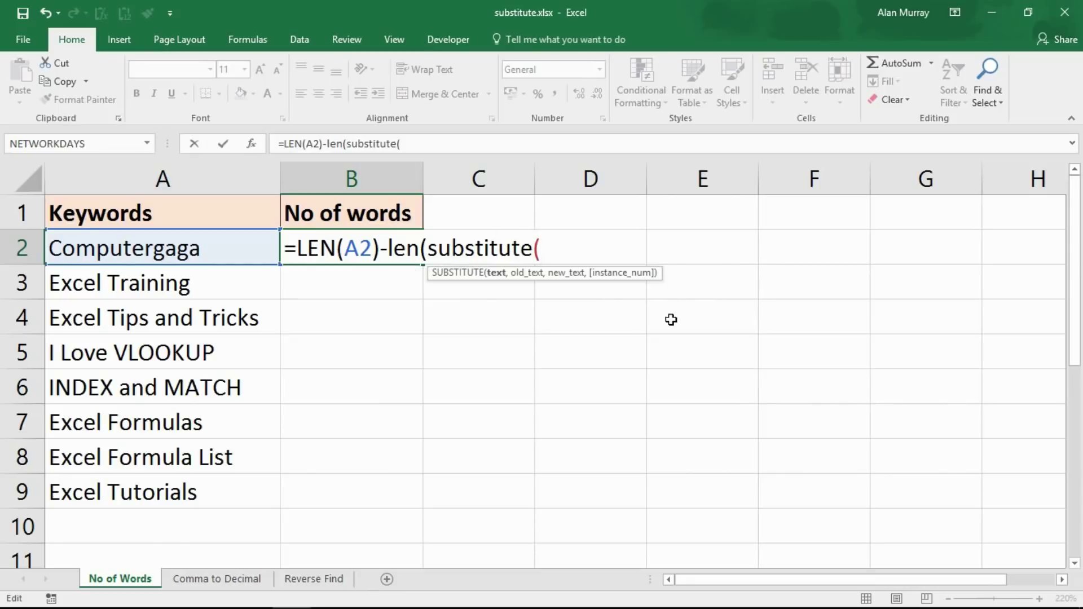
Step: Complete SUBSTITUTE with A2, replacing " " with "", and commit the formula =LEN(A2)-LEN(SUBSTITUTE(A2," ","")) in B2
click(219, 250)
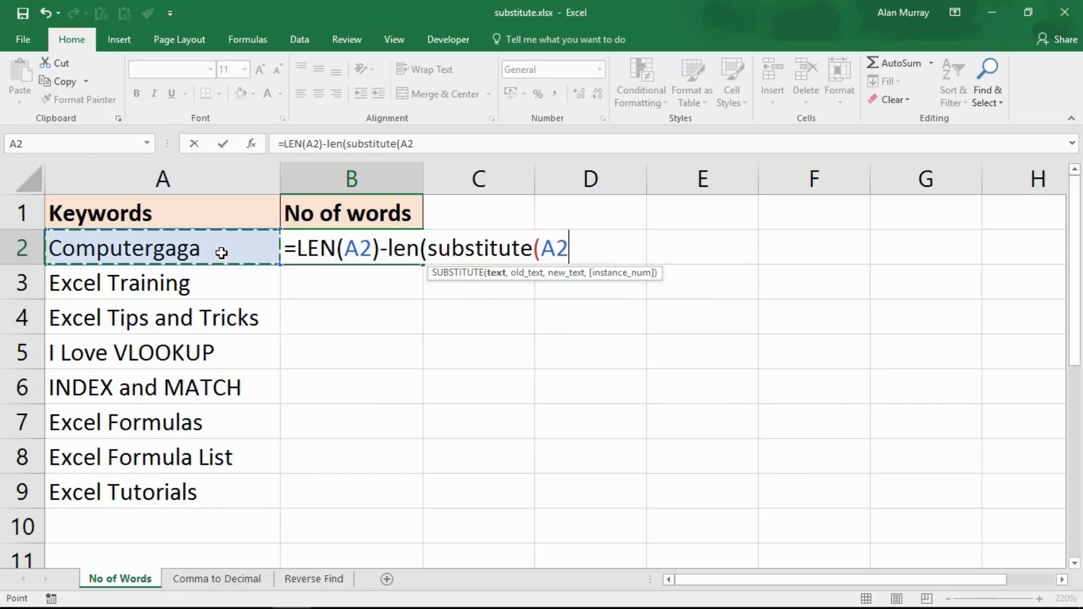
text(,)
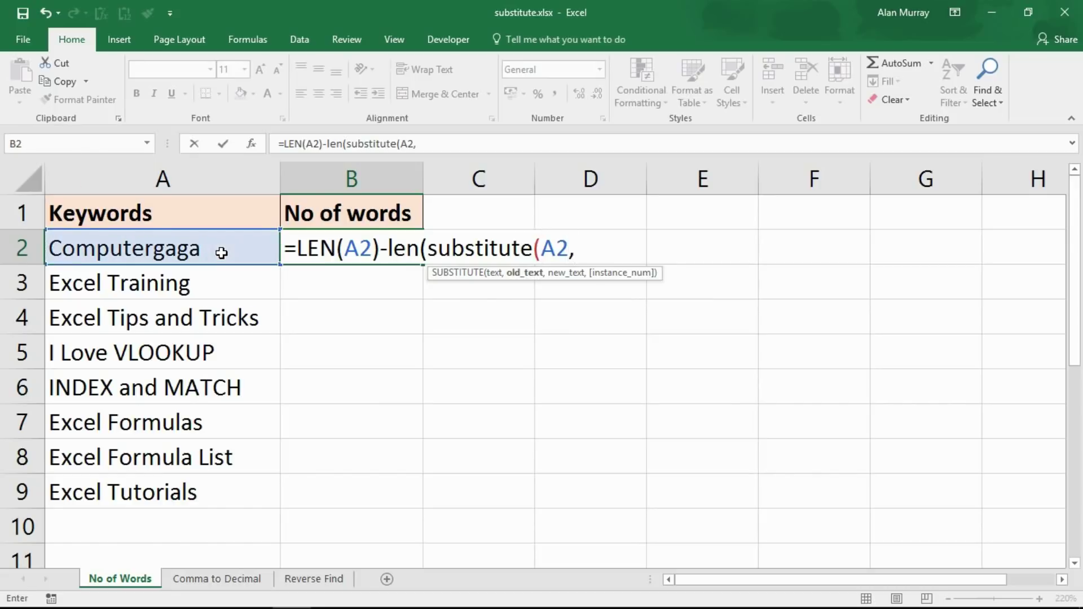
text(" ","")
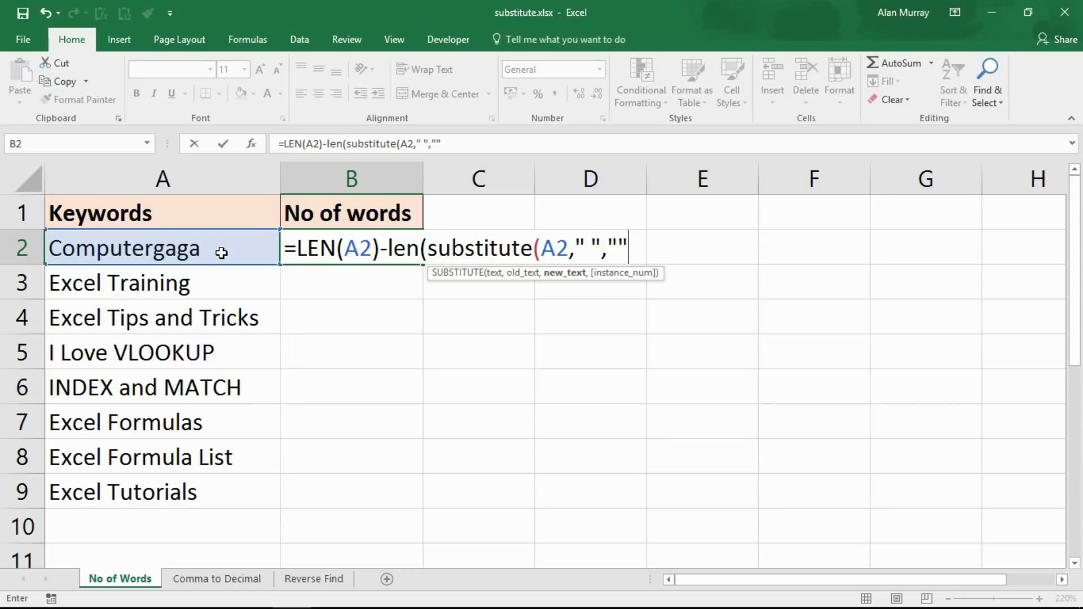
text())
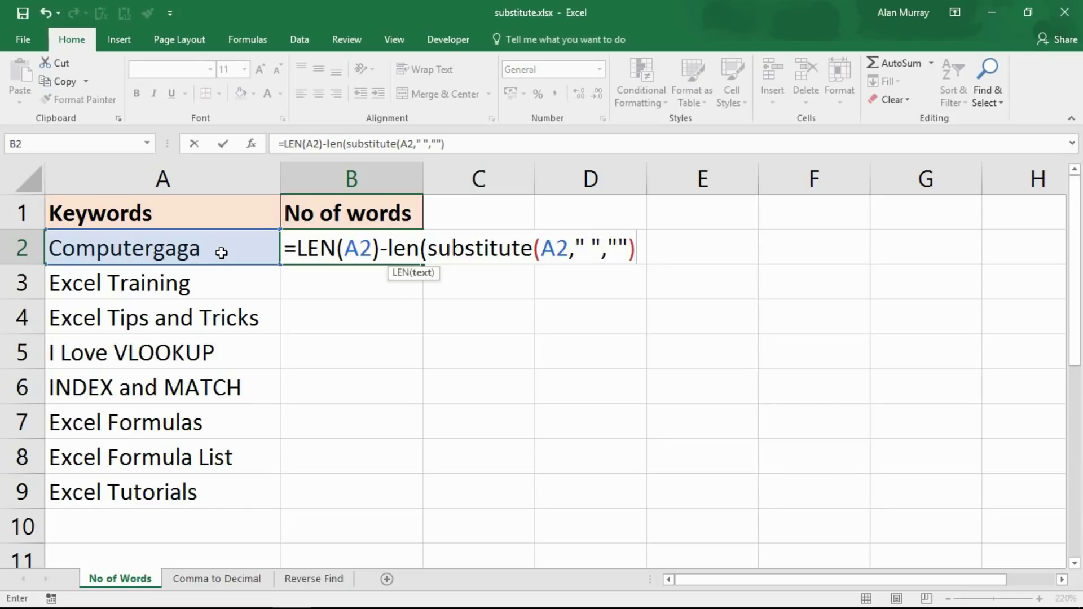
text())
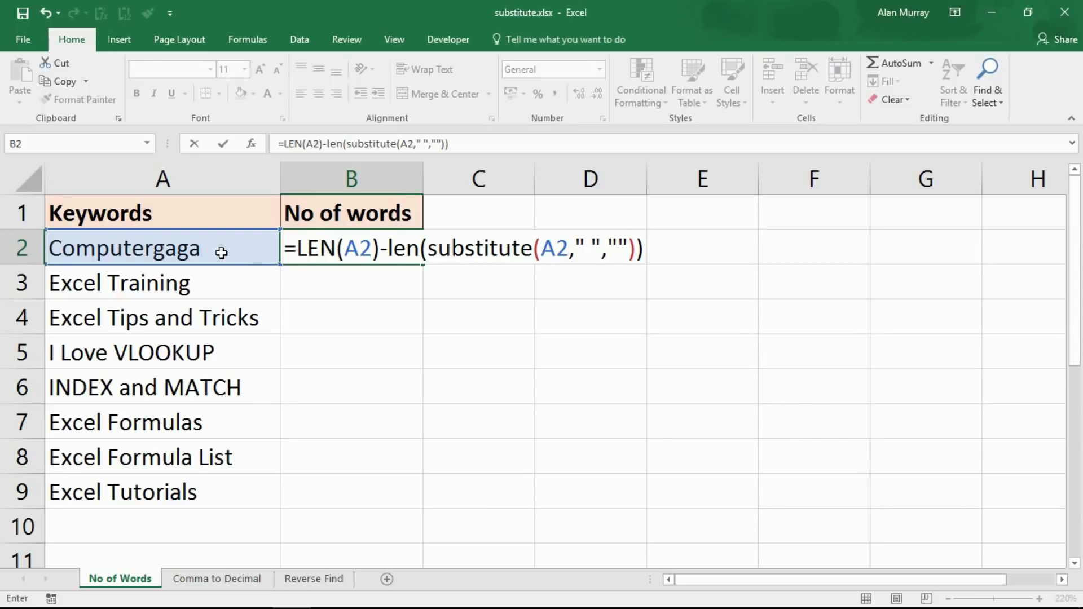
drag(607, 248, 639, 243)
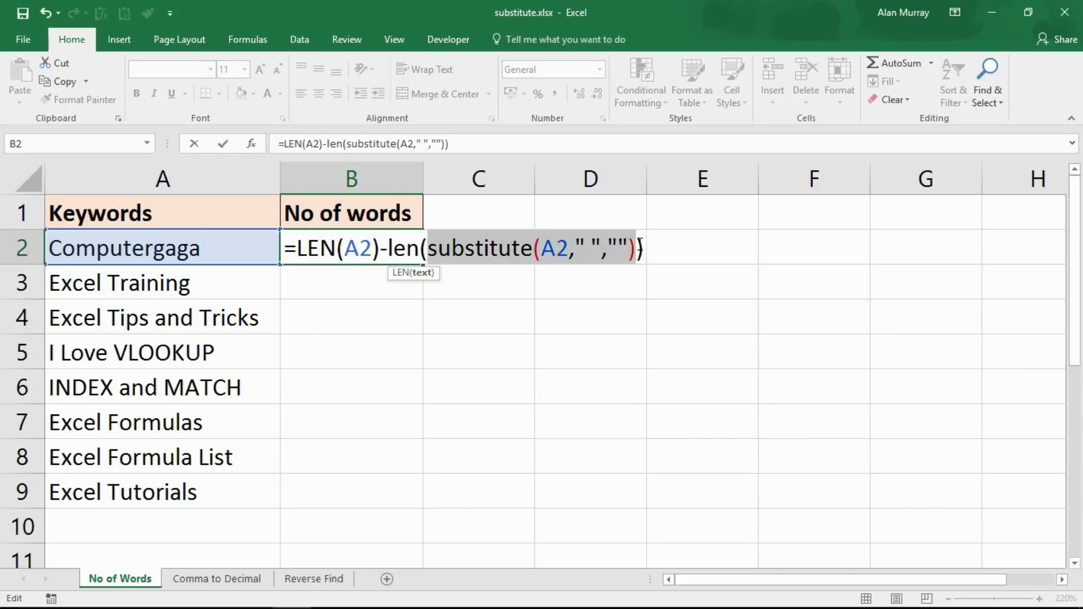
drag(393, 248, 455, 248)
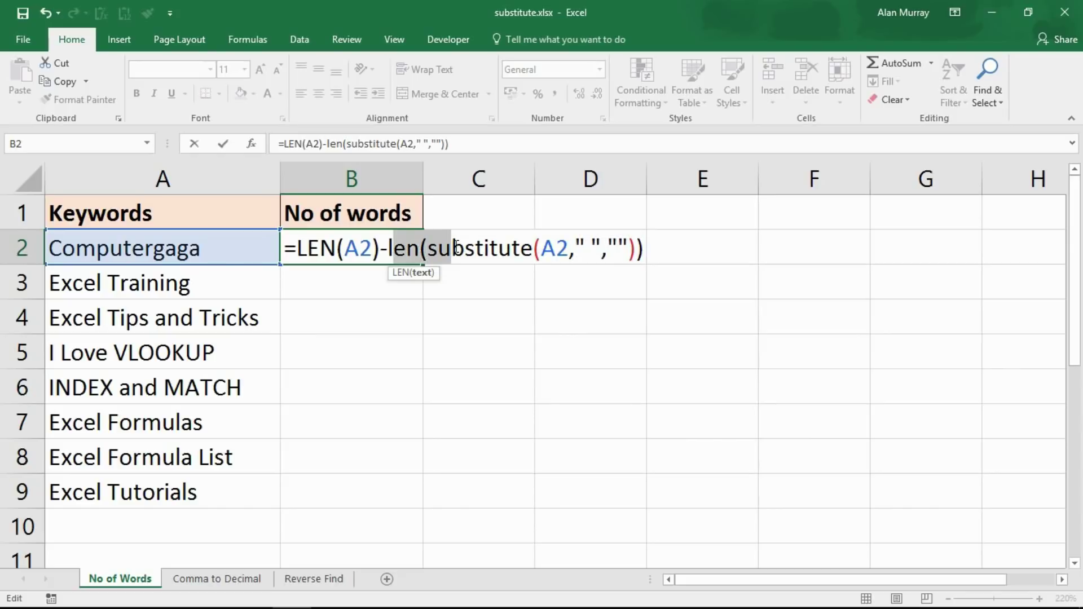
key(Return)
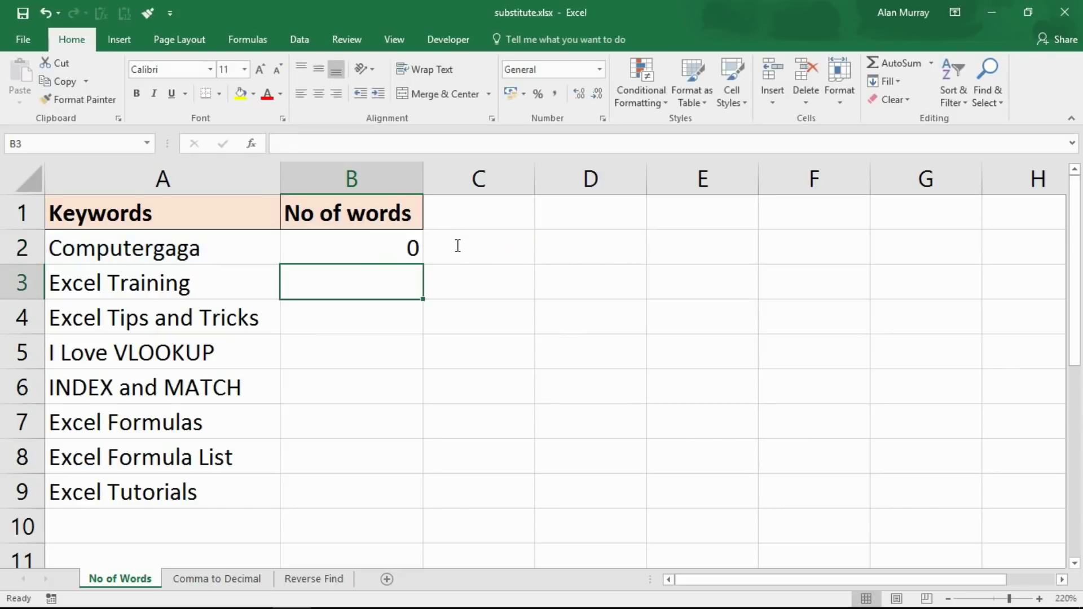
click(371, 245)
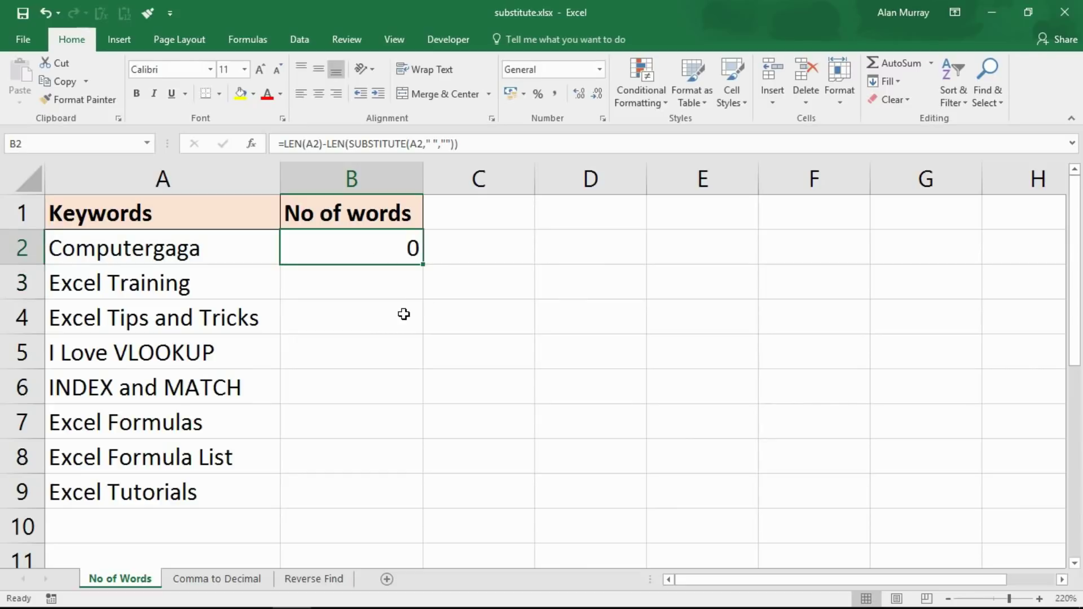
double_click(413, 251)
drag(297, 249, 693, 246)
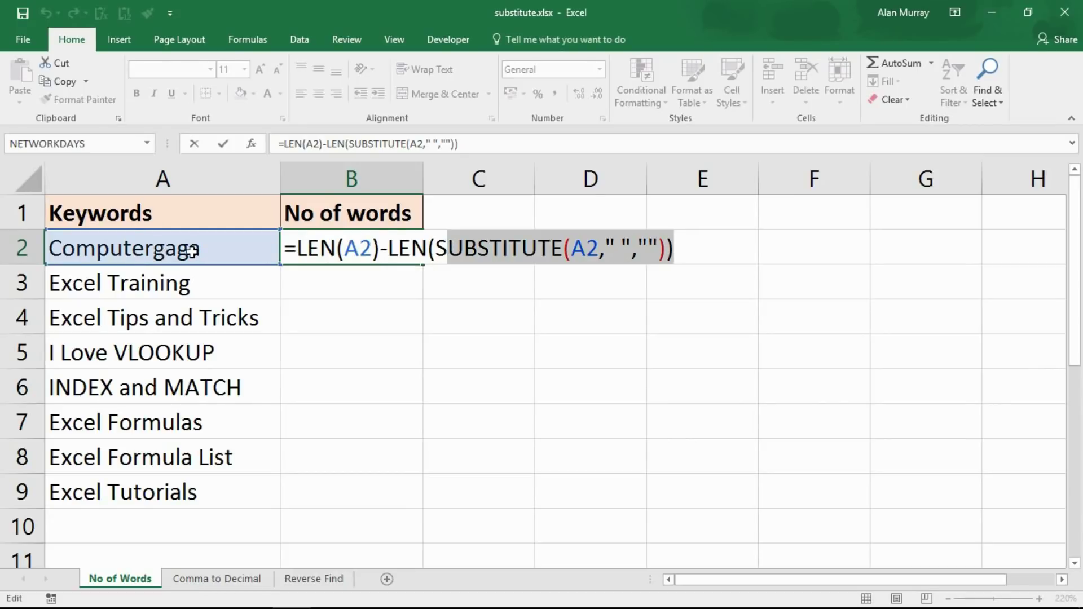
key(Return)
Step: Fill the B2 formula down to B9 and check rows 3 to 5 against their keywords
click(341, 252)
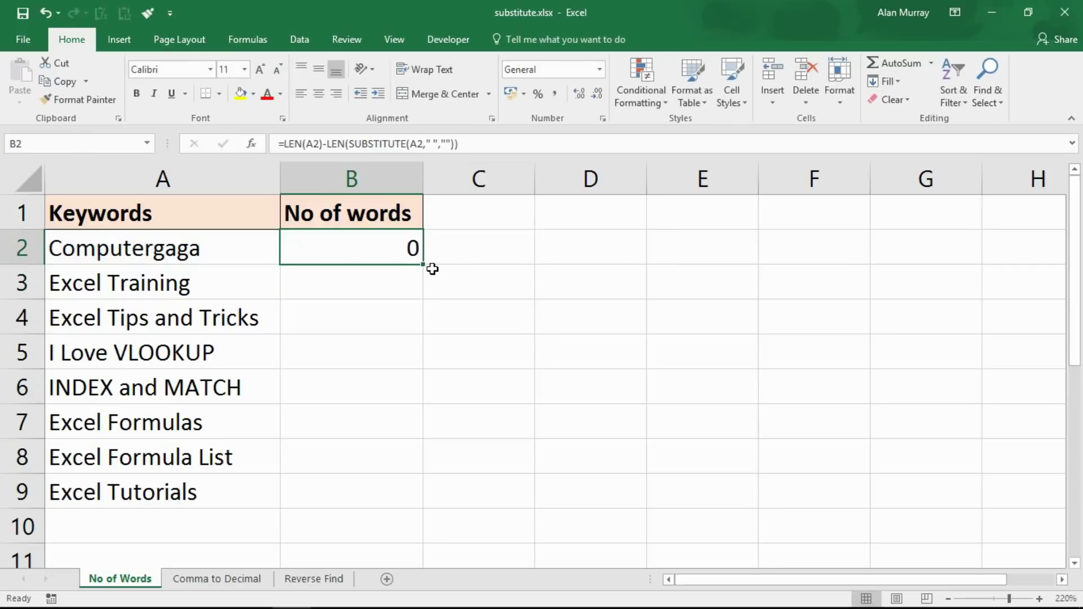
drag(422, 263, 414, 501)
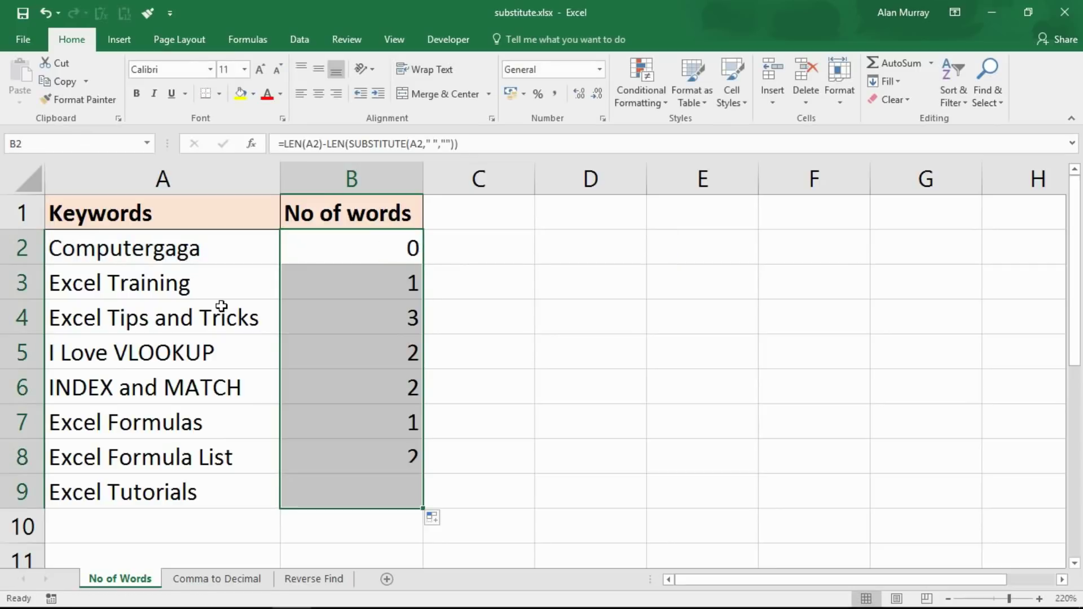
drag(194, 283, 302, 284)
drag(203, 318, 344, 312)
drag(205, 357, 331, 349)
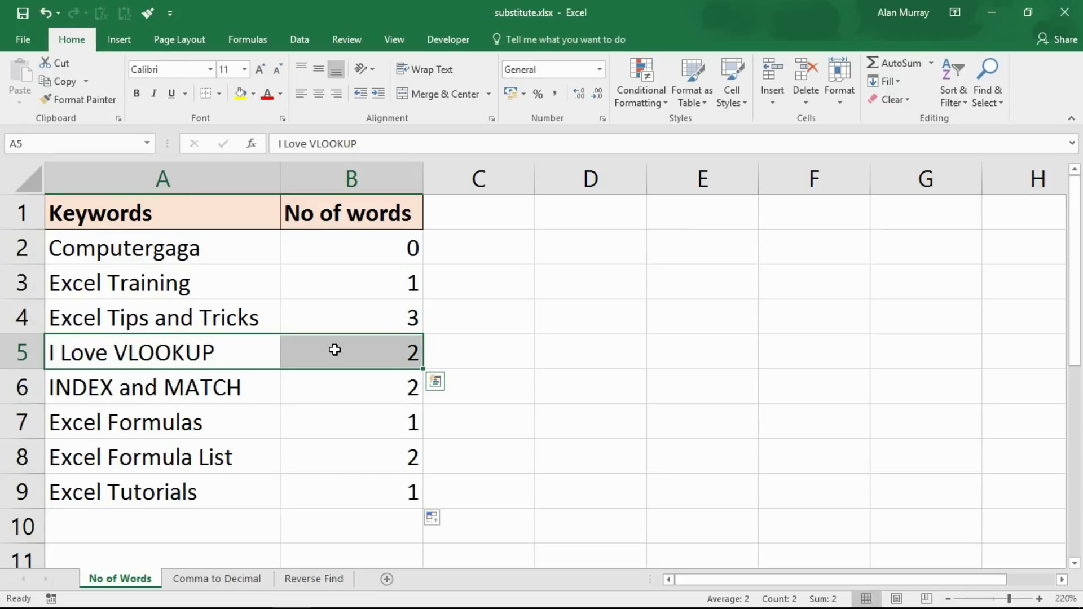
Step: Add +1 to the end of the word-count formula in B2
double_click(381, 245)
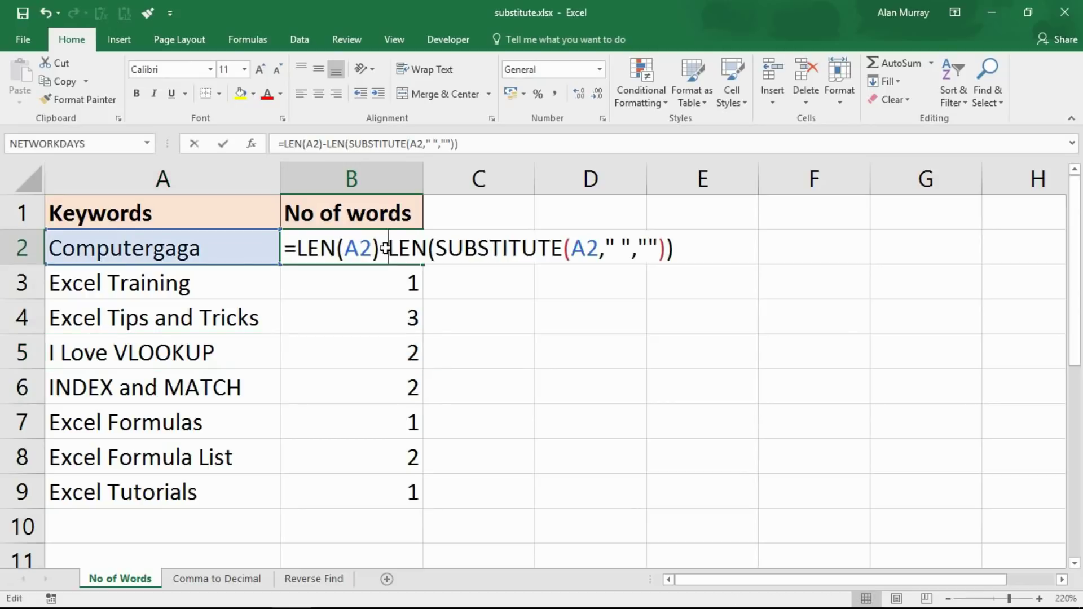
click(704, 253)
text(+1)
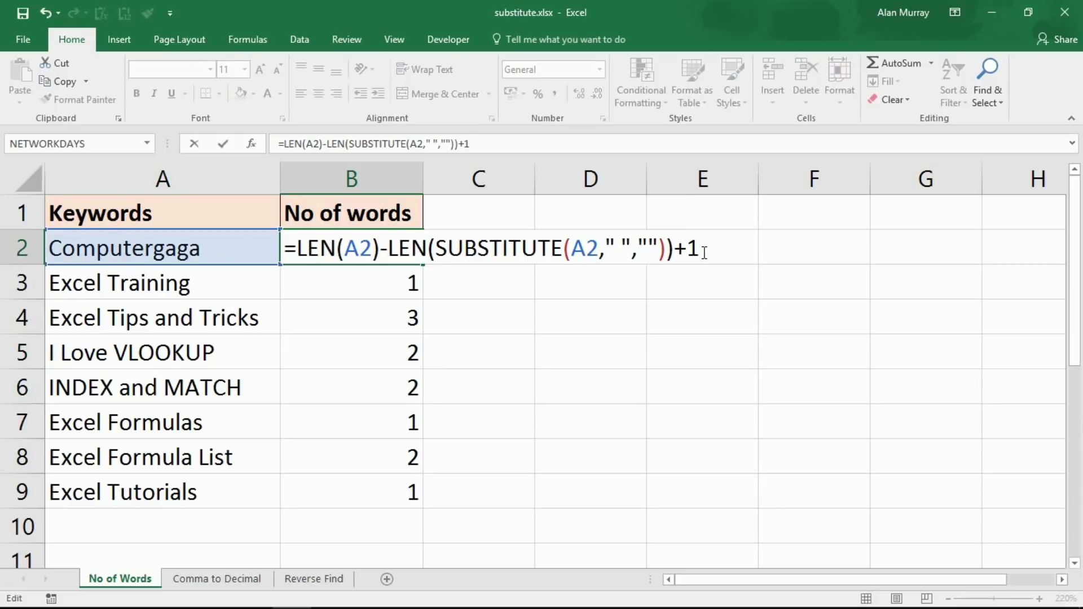
key(Return)
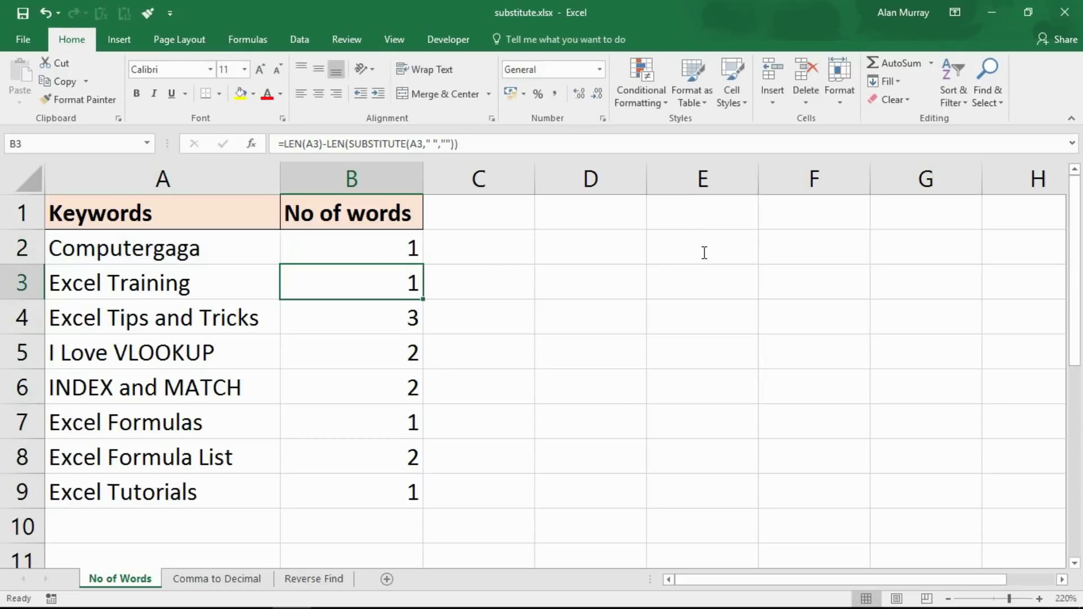
Step: Fill the corrected B2 formula down to B9 and check the word counts in rows 7 and 4
click(411, 247)
drag(424, 263, 422, 506)
drag(208, 427, 362, 416)
click(182, 313)
drag(182, 313, 346, 316)
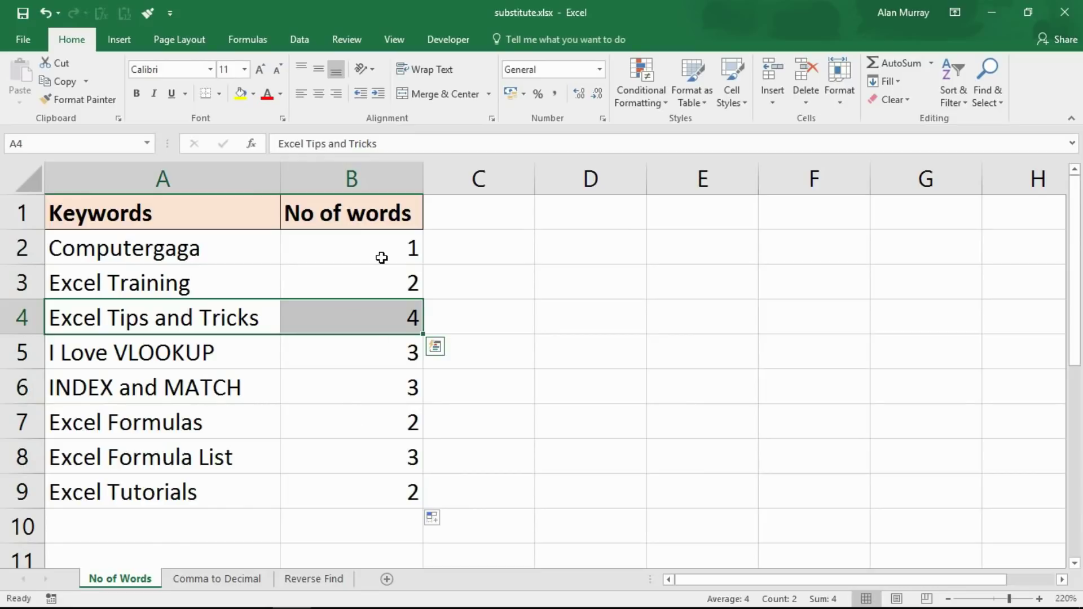
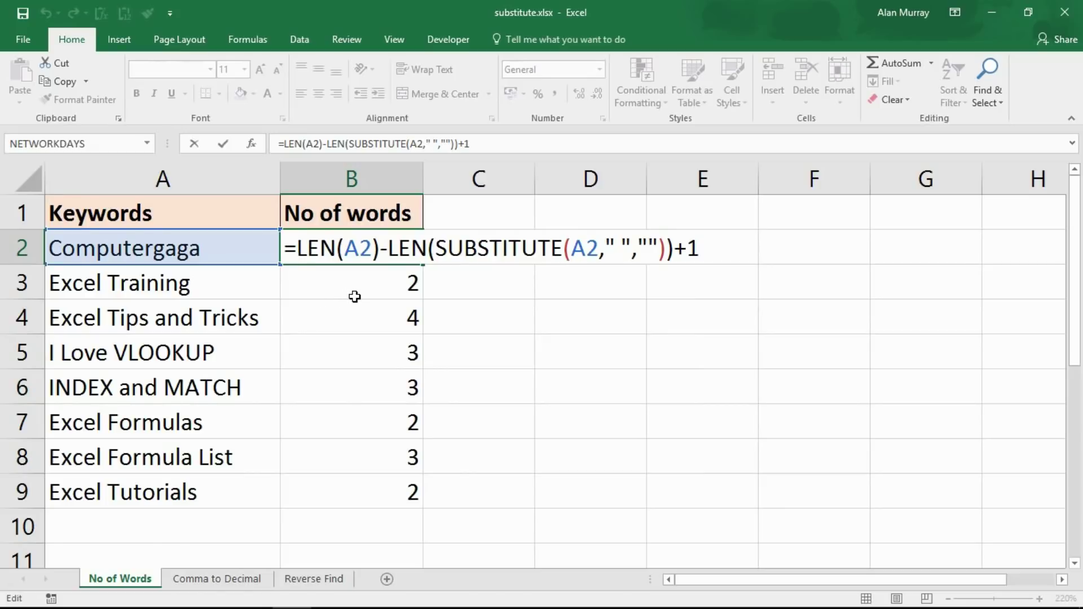
Step: Wrap the first A2 reference of the word-count formula in B2 in TRIM, making it LEN(TRIM(A2))
click(345, 255)
text(tri)
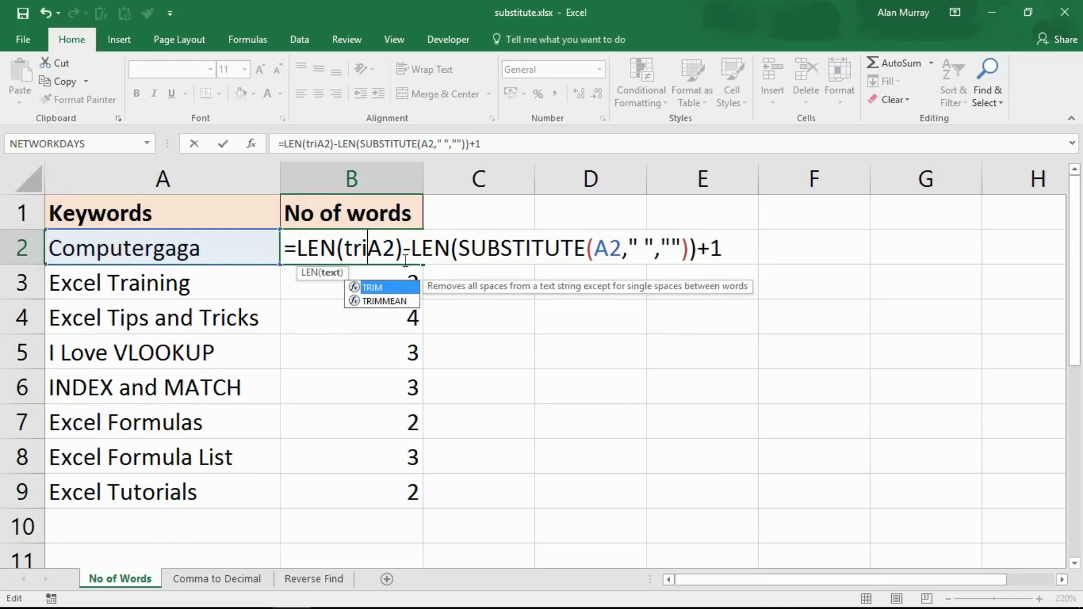
double_click(378, 287)
click(433, 243)
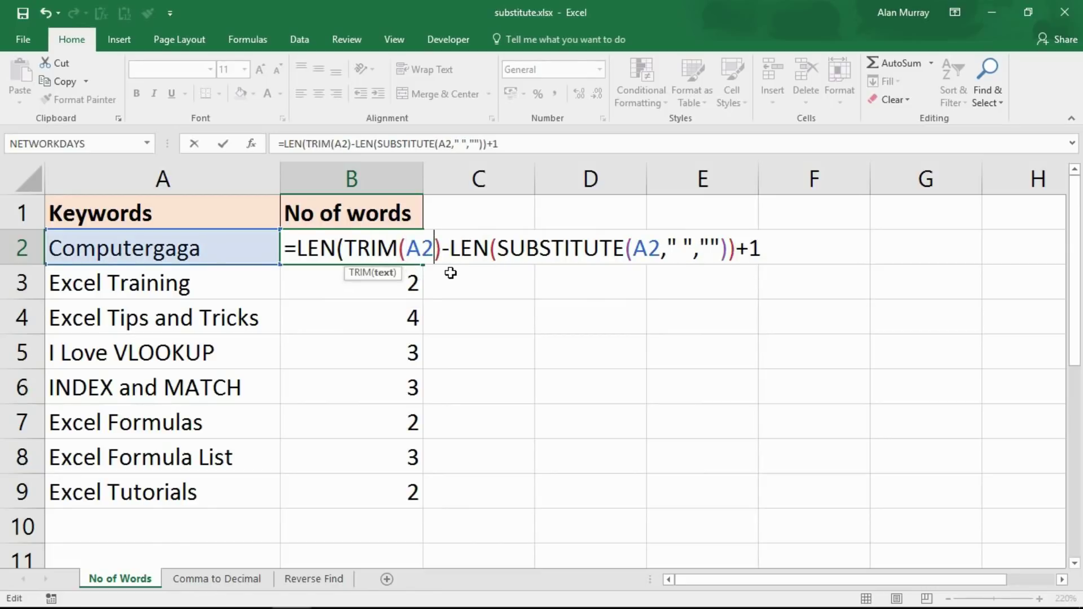
text())
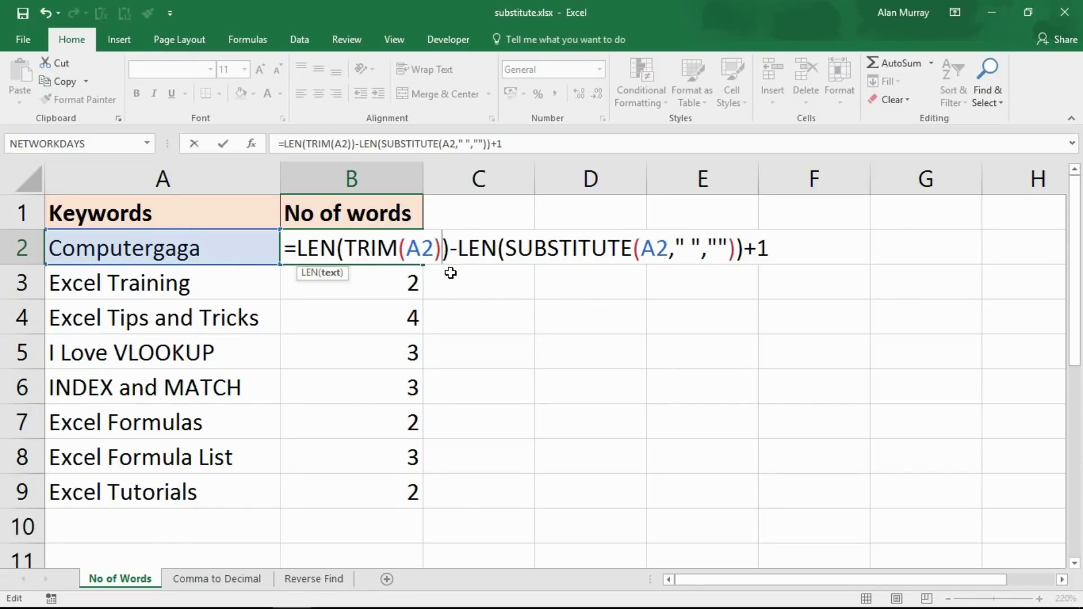
Step: Copy TRIM(A2) over the A2 reference inside SUBSTITUTE, commit the formula, and fill it from B2 down to B9
drag(346, 249, 442, 248)
key(ctrl+c)
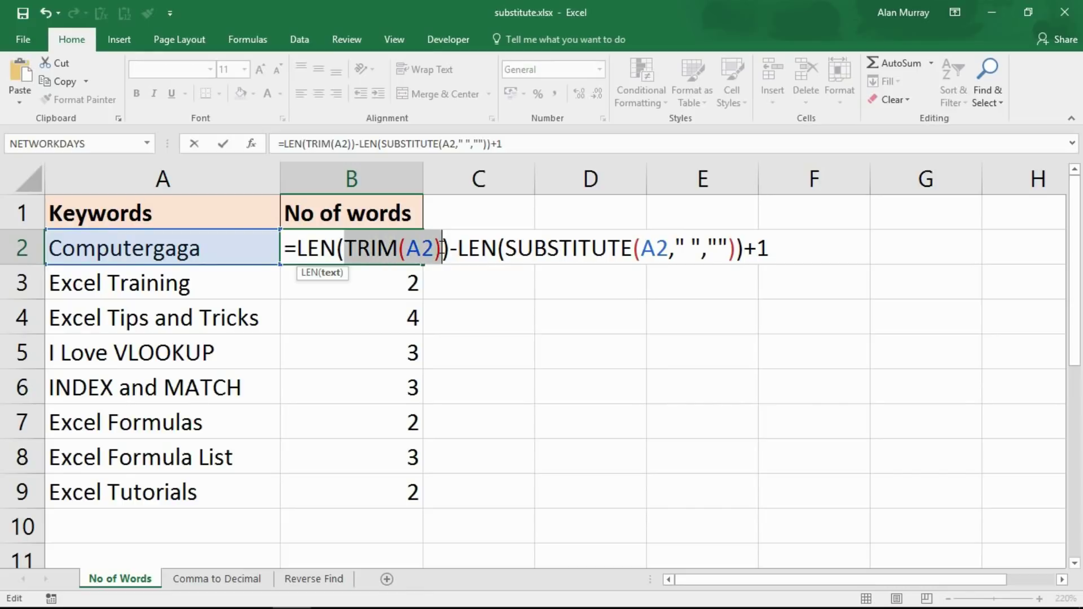
drag(642, 246, 668, 247)
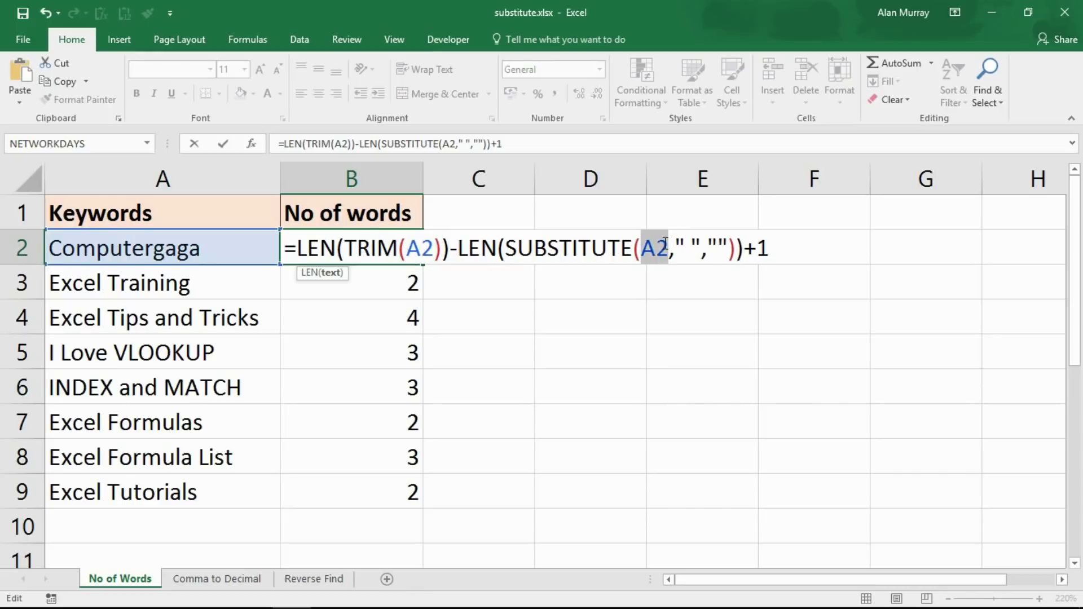
key(ctrl+v)
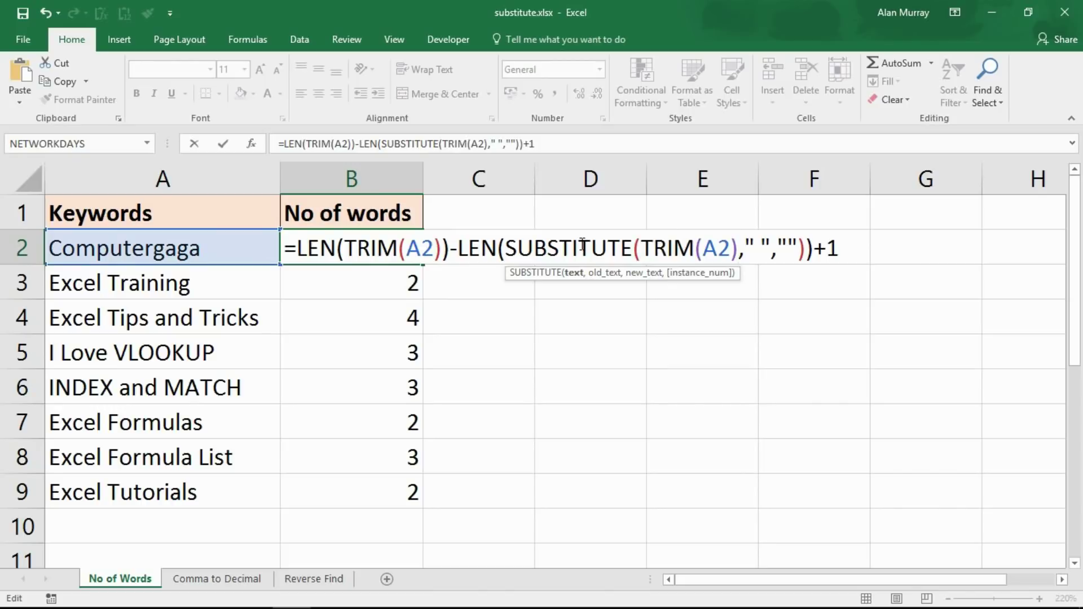
key(Return)
click(401, 251)
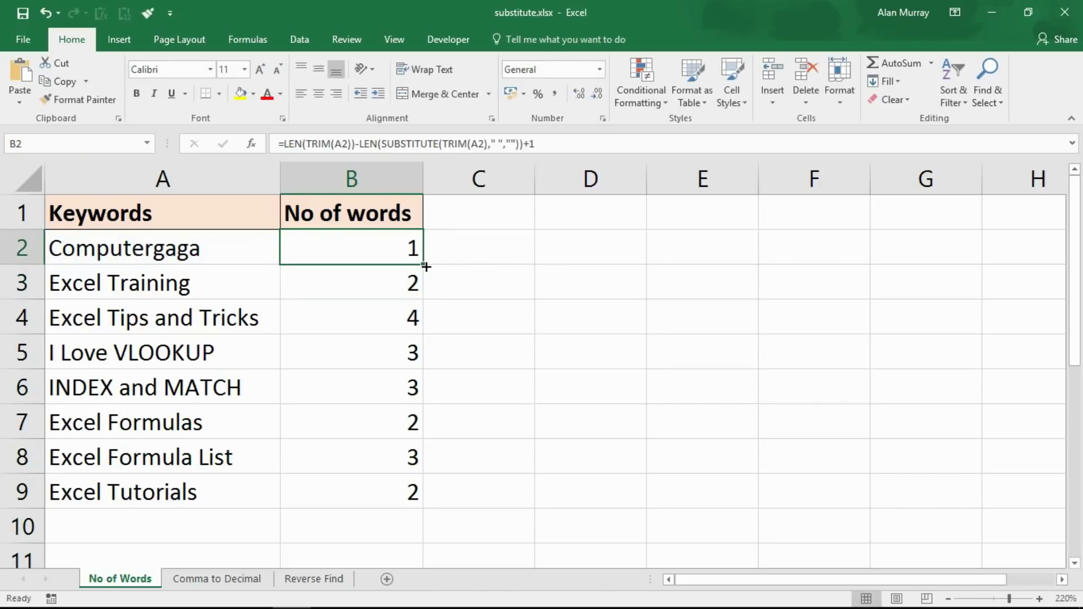
drag(422, 264, 430, 503)
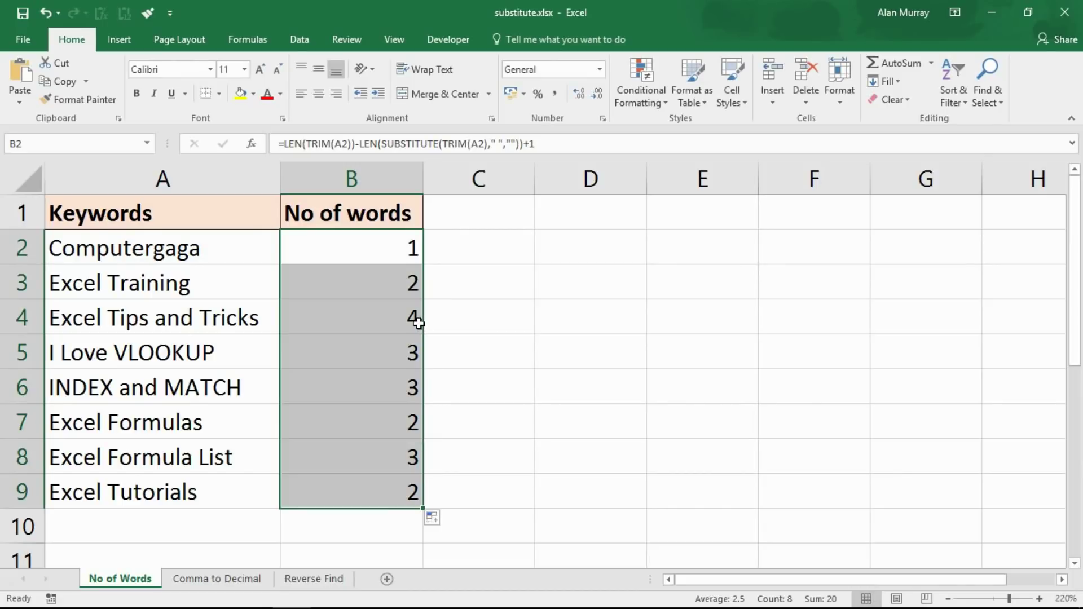
Step: Check the keyword in A3 for extra spaces and examine how TRIM is used in the B3 formula
double_click(229, 288)
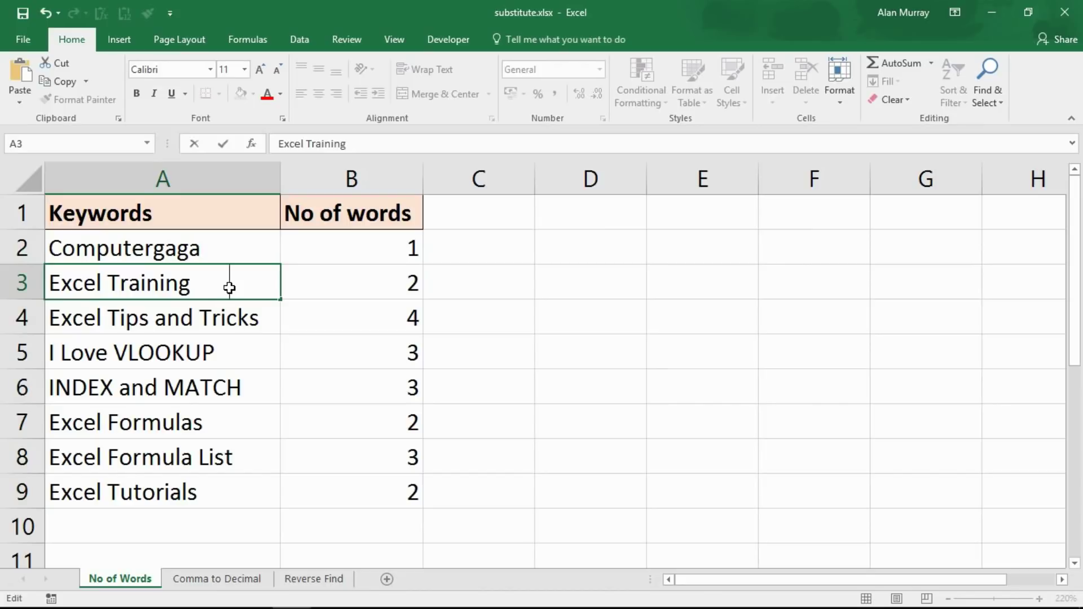
key(Return)
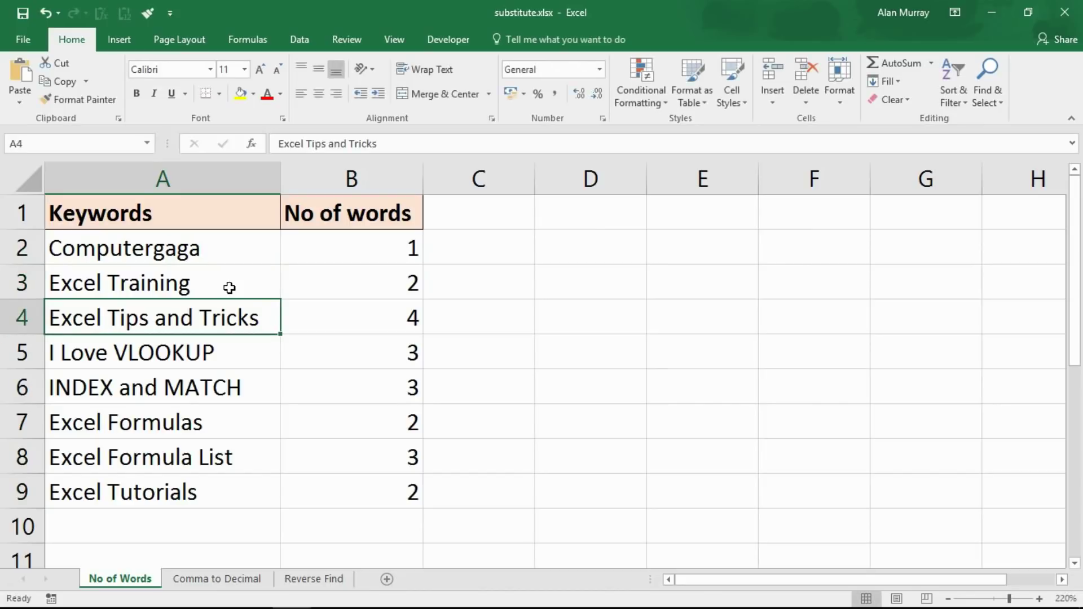
double_click(386, 286)
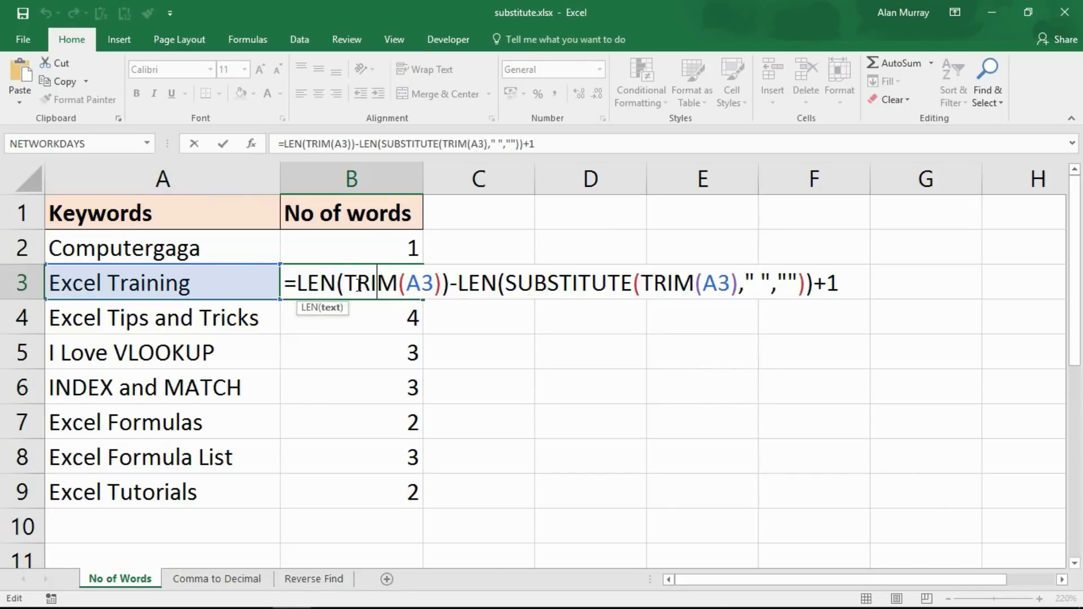
drag(351, 283, 441, 284)
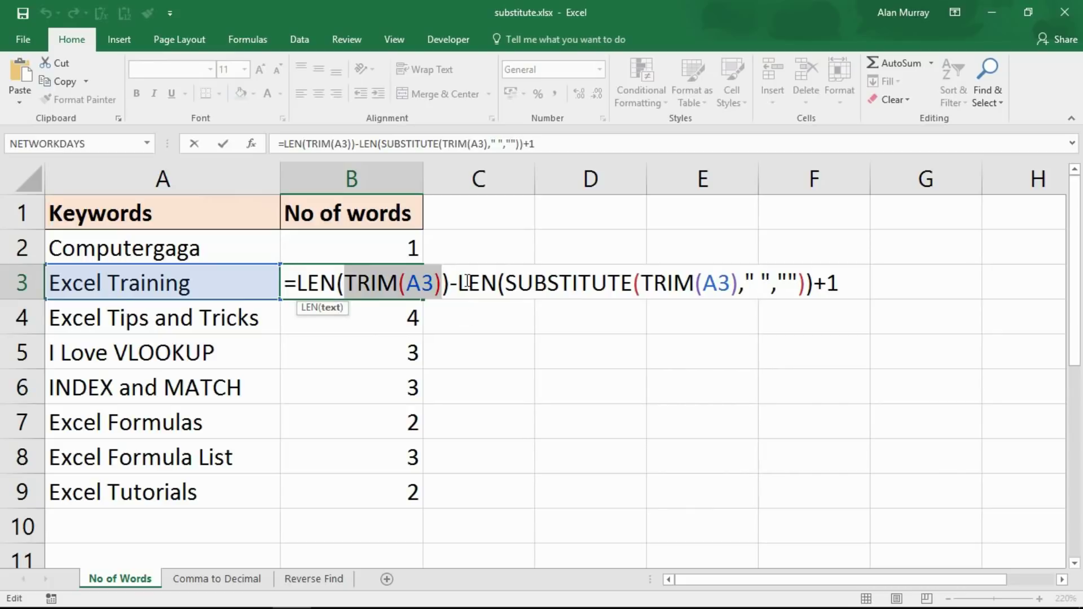
click(468, 280)
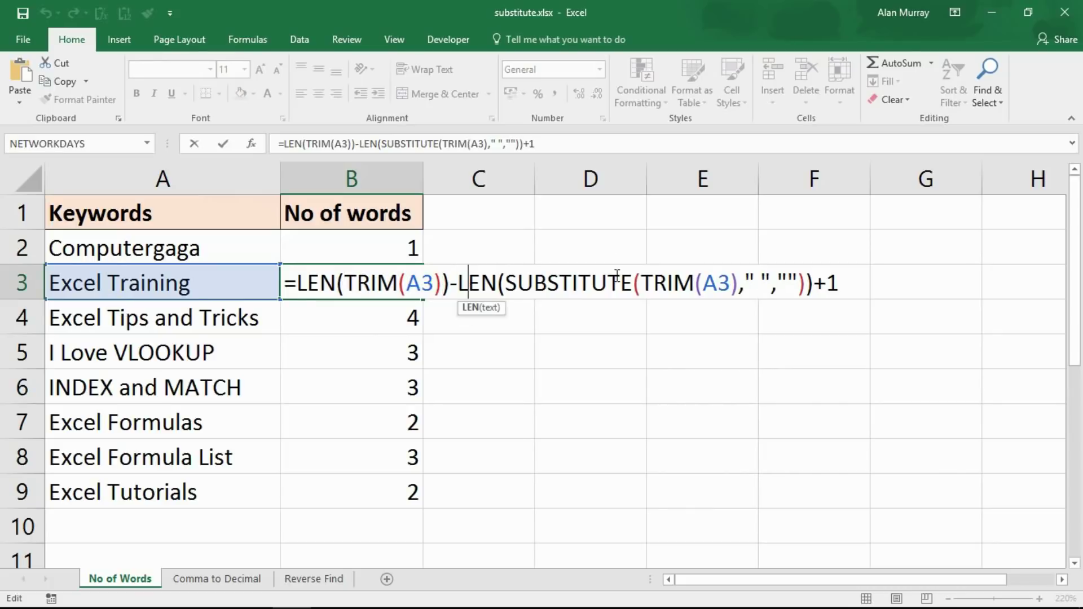
key(Return)
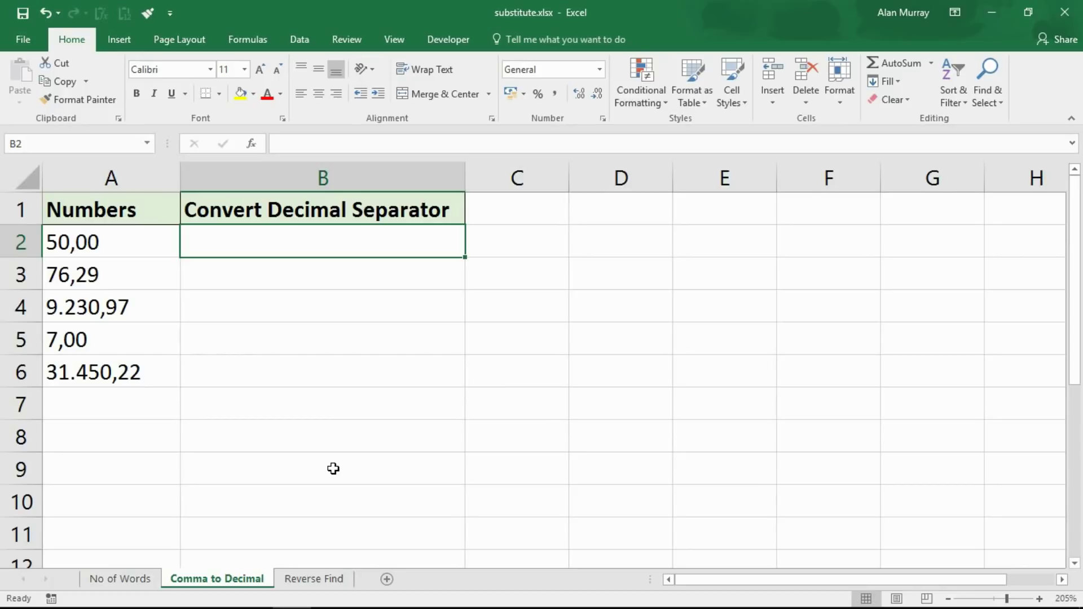
Step: On the Comma to Decimal sheet, write =SUBSTITUTE(A2,".","") in B2 to remove the thousands separators
click(331, 368)
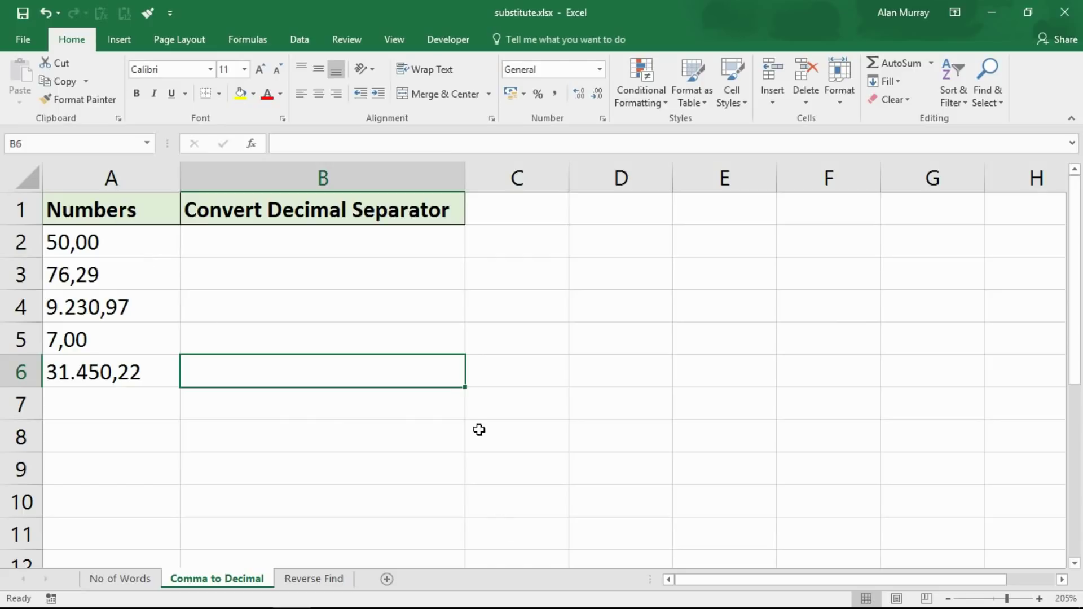
click(369, 240)
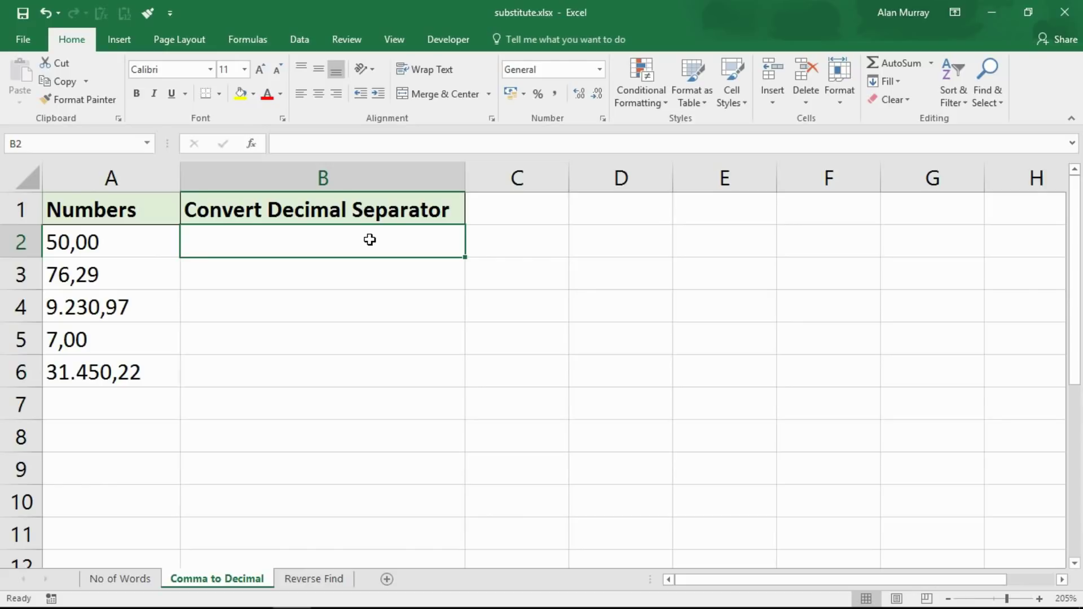
text(=sub)
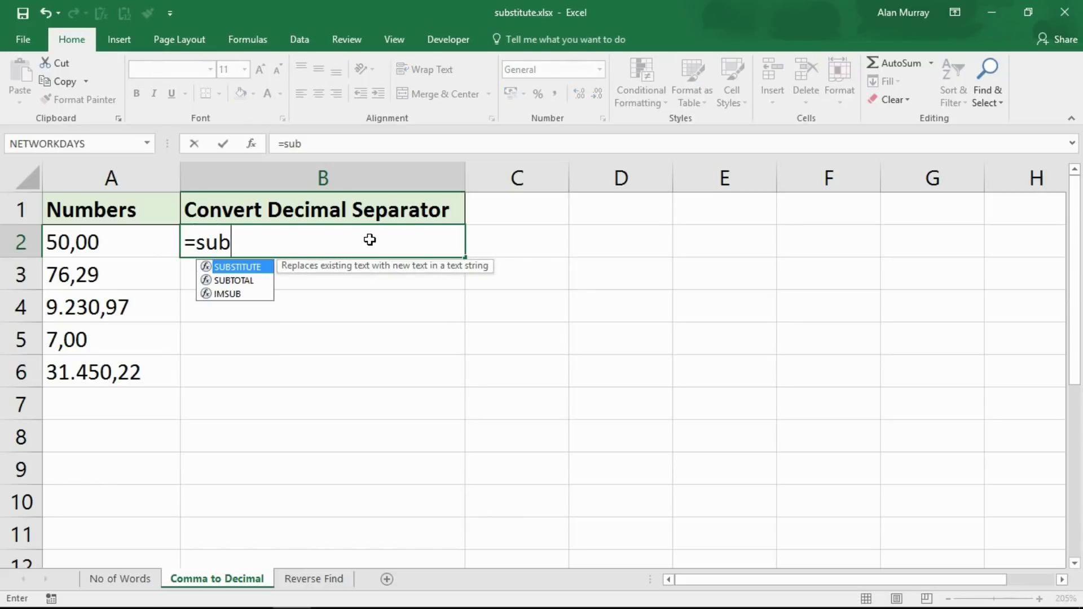
key(Tab)
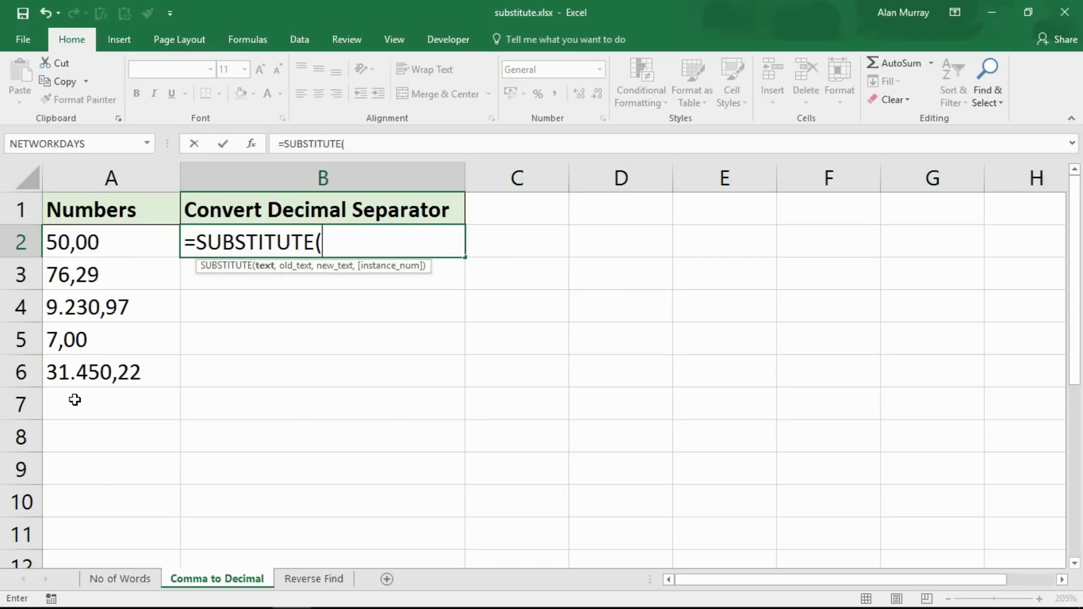
click(133, 245)
text(,)
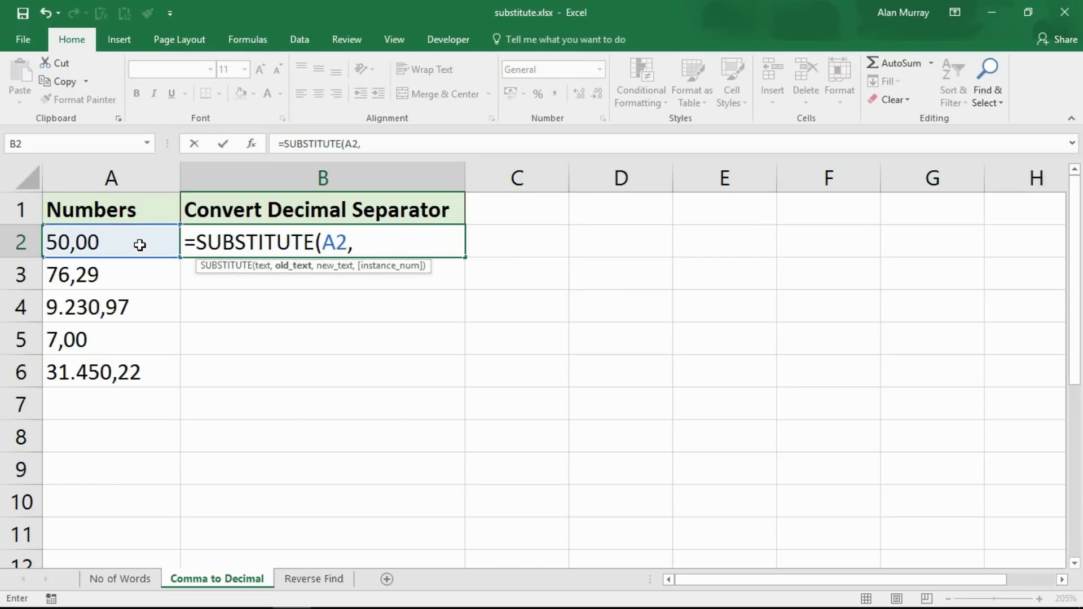
text(".","")
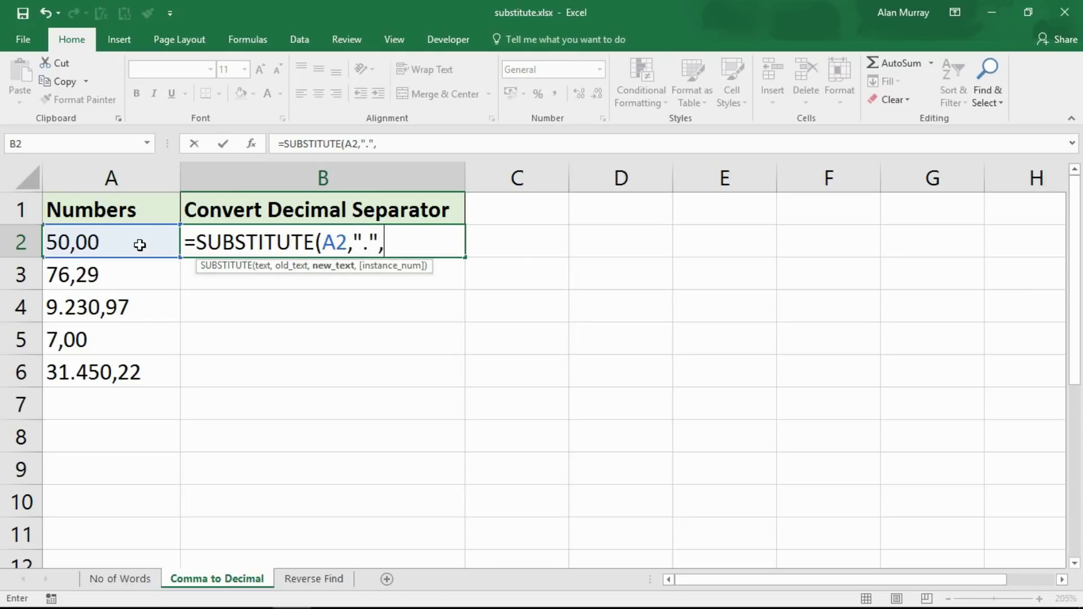
text())
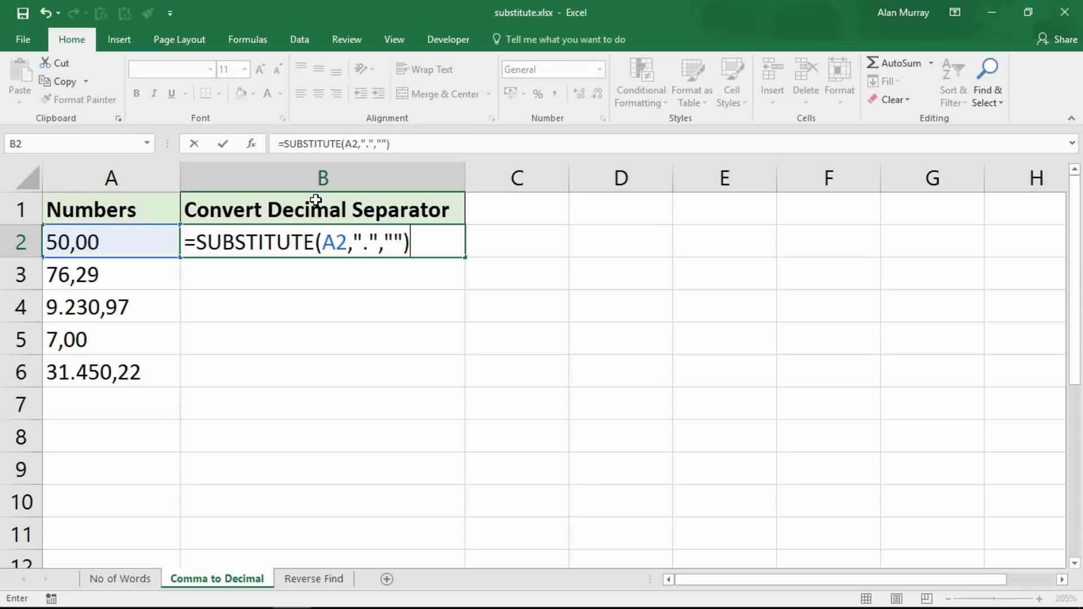
Step: Nest the B2 formula in a second SUBSTITUTE that replaces "," with ".", giving =SUBSTITUTE(SUBSTITUTE(A2,".",""),",",".")
click(192, 241)
text(sub)
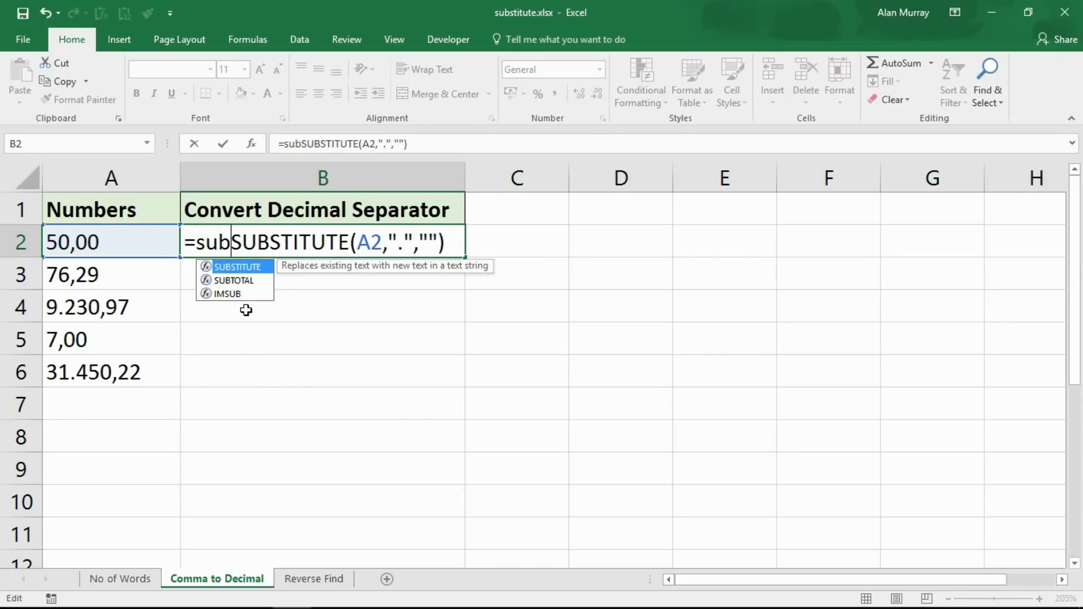
key(Tab)
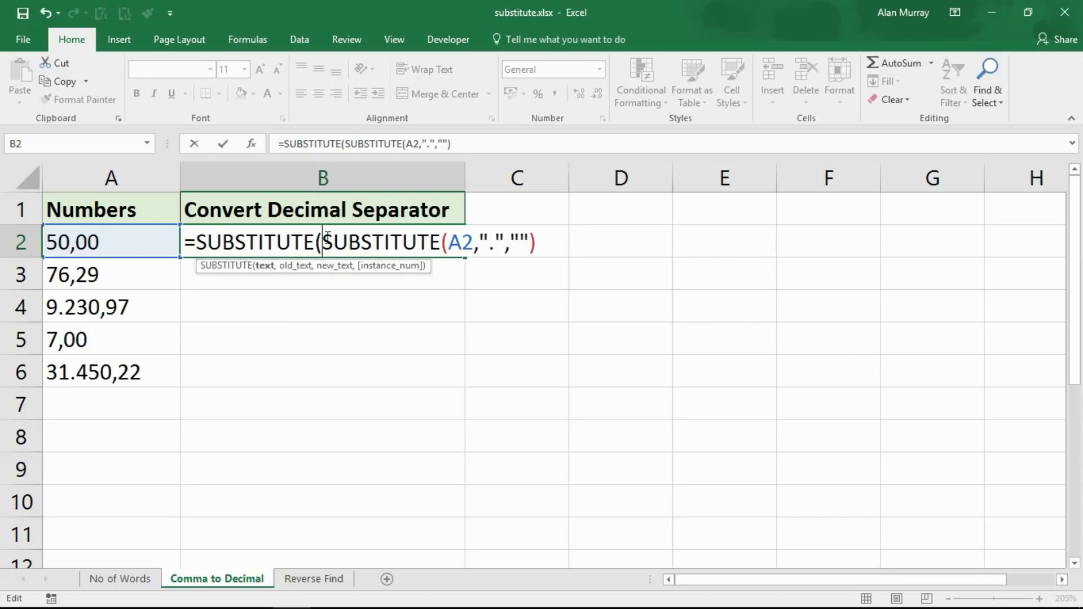
drag(323, 242, 536, 237)
click(535, 240)
text(,)
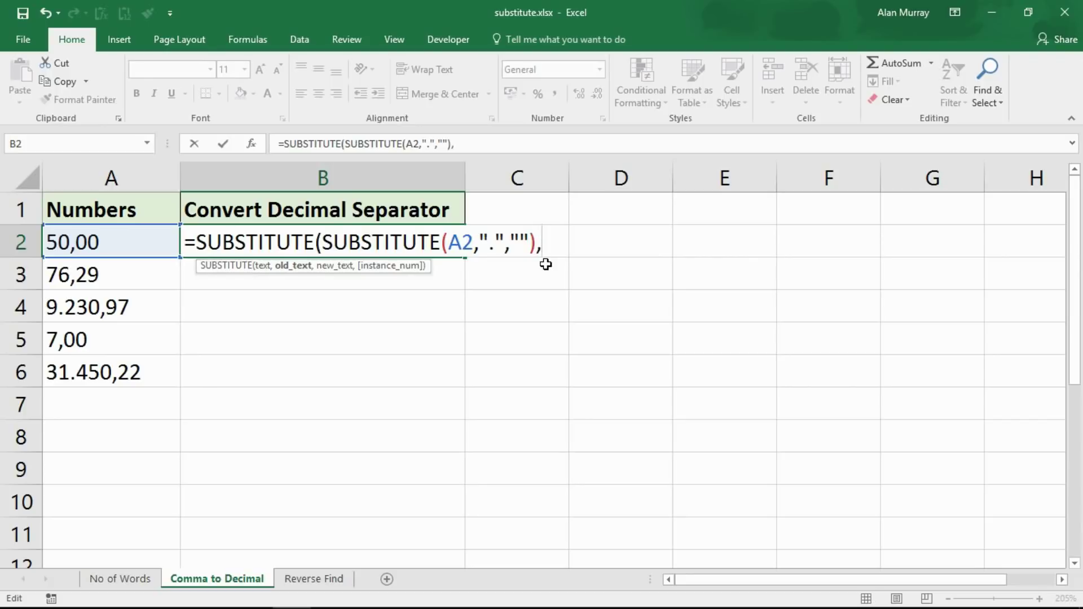
text(",",)
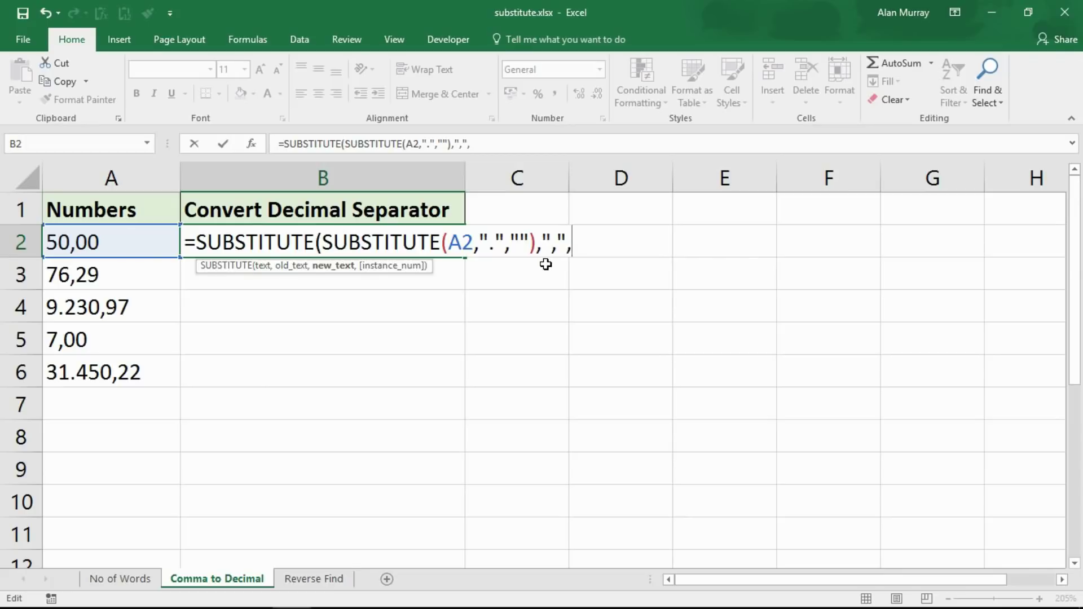
text(".")
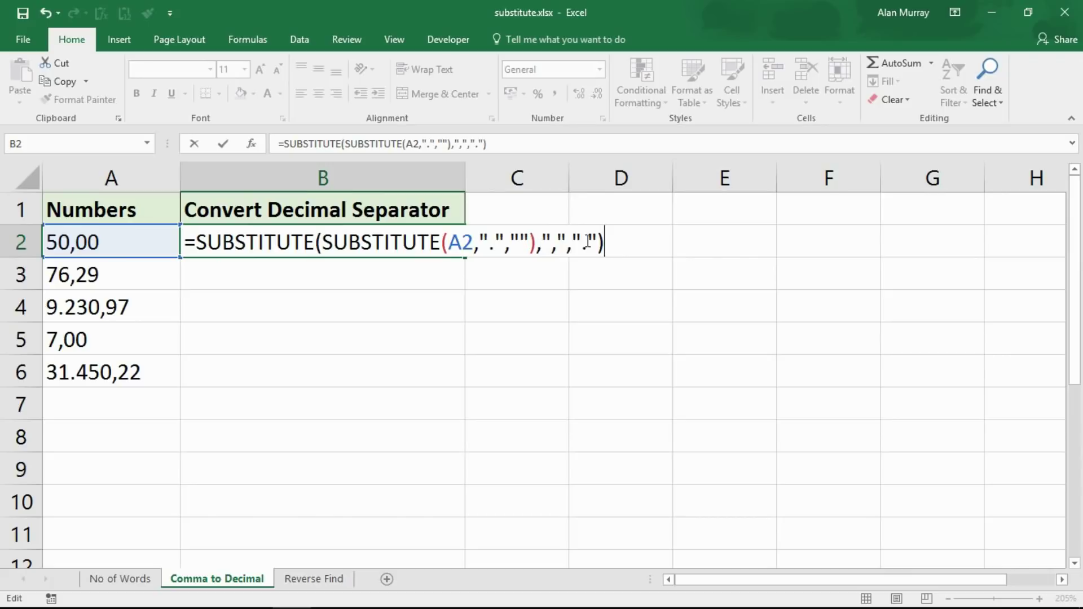
Step: Examine the old-text and new-text arguments of the outer SUBSTITUTE in the B2 formula
click(539, 248)
click(543, 250)
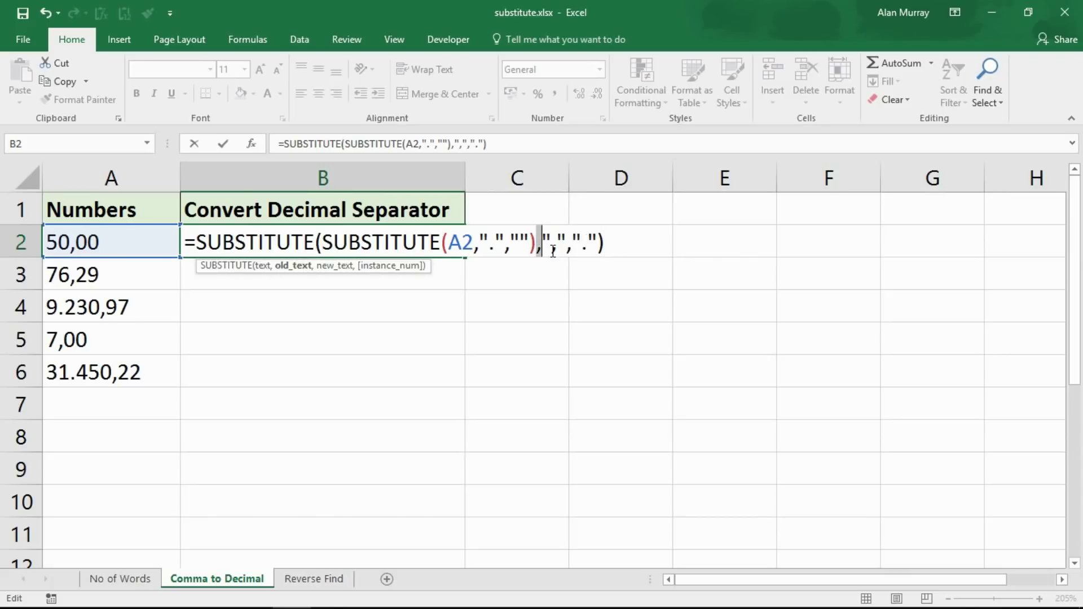
click(570, 251)
key(Right)
key(Right)
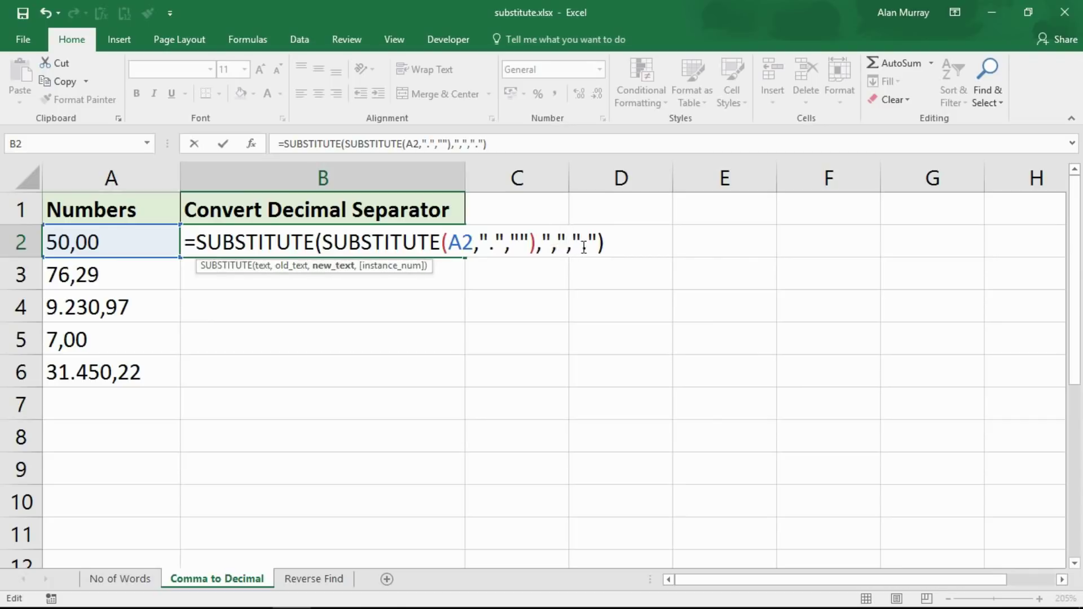
drag(581, 249, 589, 249)
Step: Wrap the nested SUBSTITUTE formula in B2 in VALUE so it returns a number, and commit it
click(196, 244)
text(va)
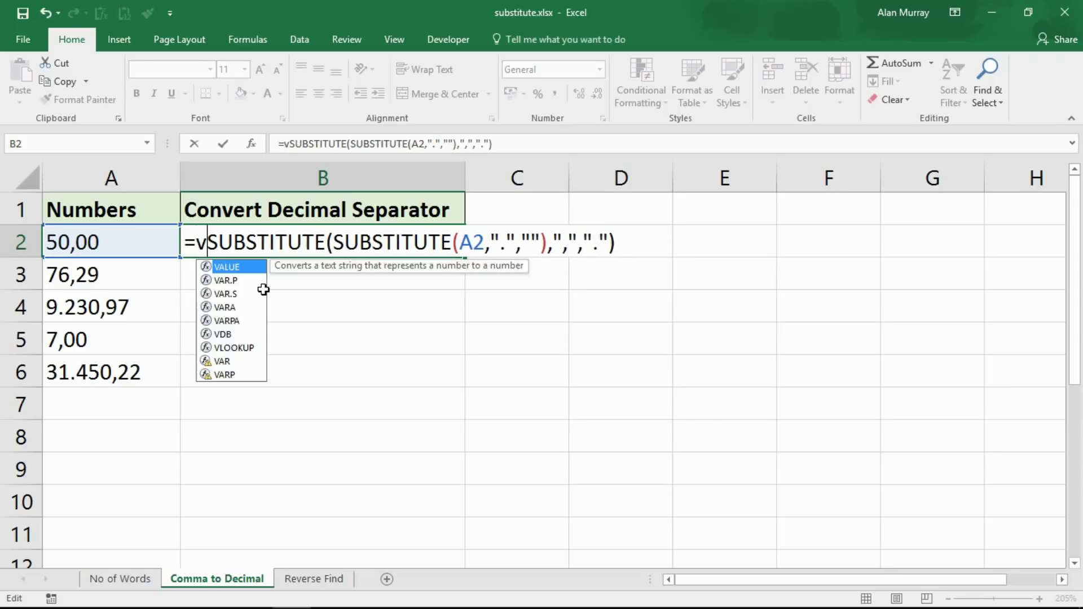
text(lue)
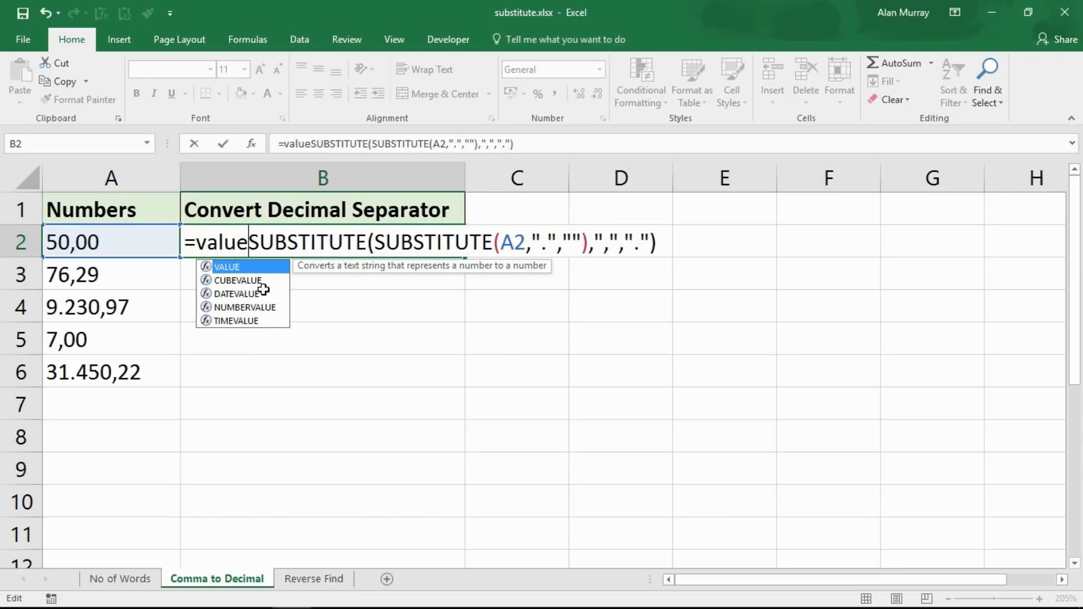
text(()
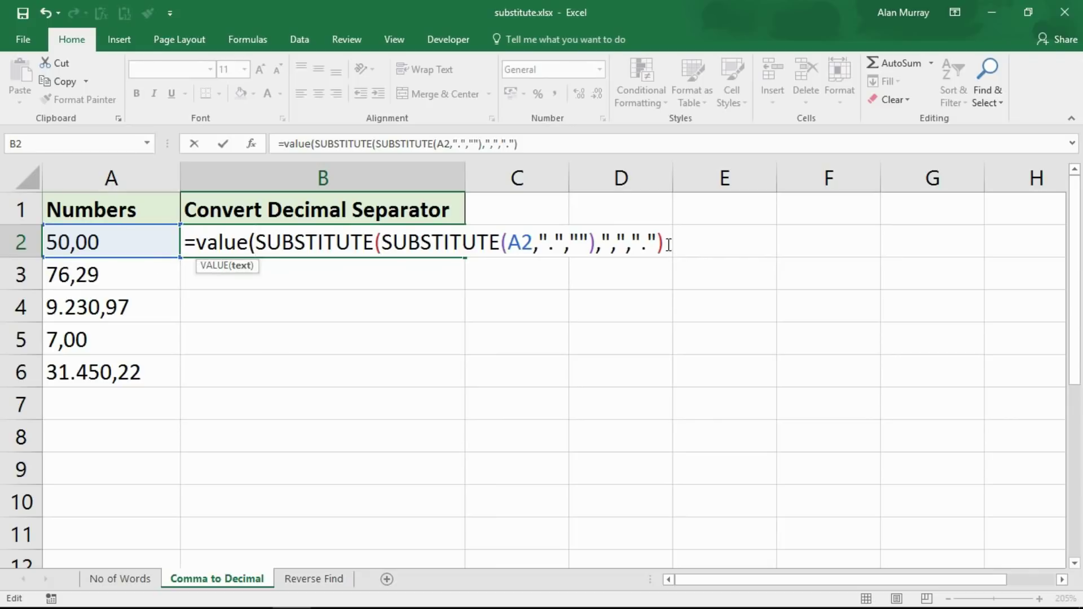
text())
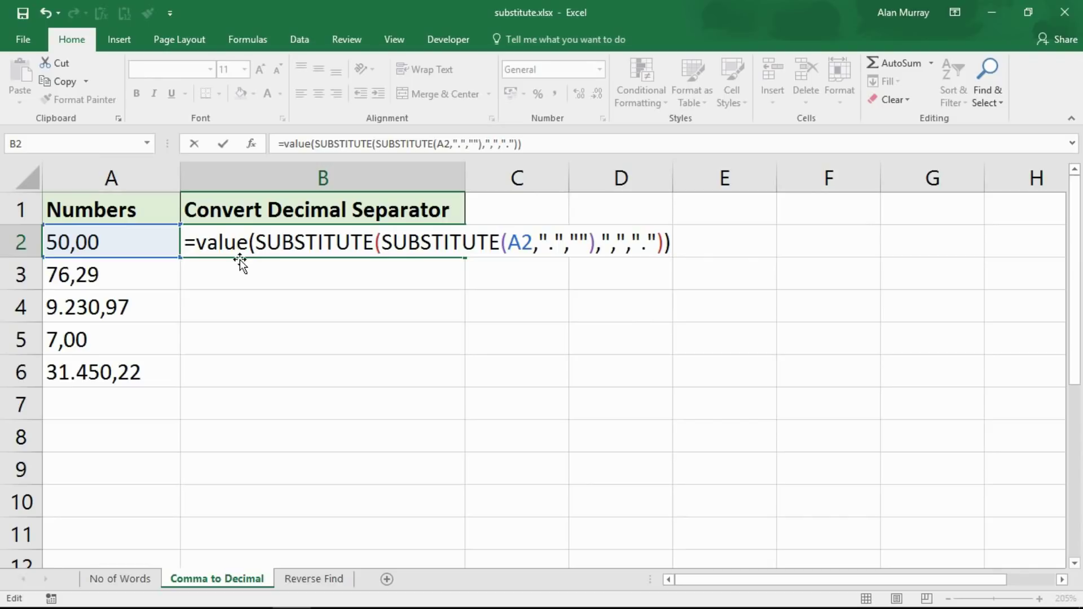
key(Return)
Step: Check the new-text argument in B2's formula, fill the formula down to B6, and compare originals with conversions in rows 4 and 6
click(408, 245)
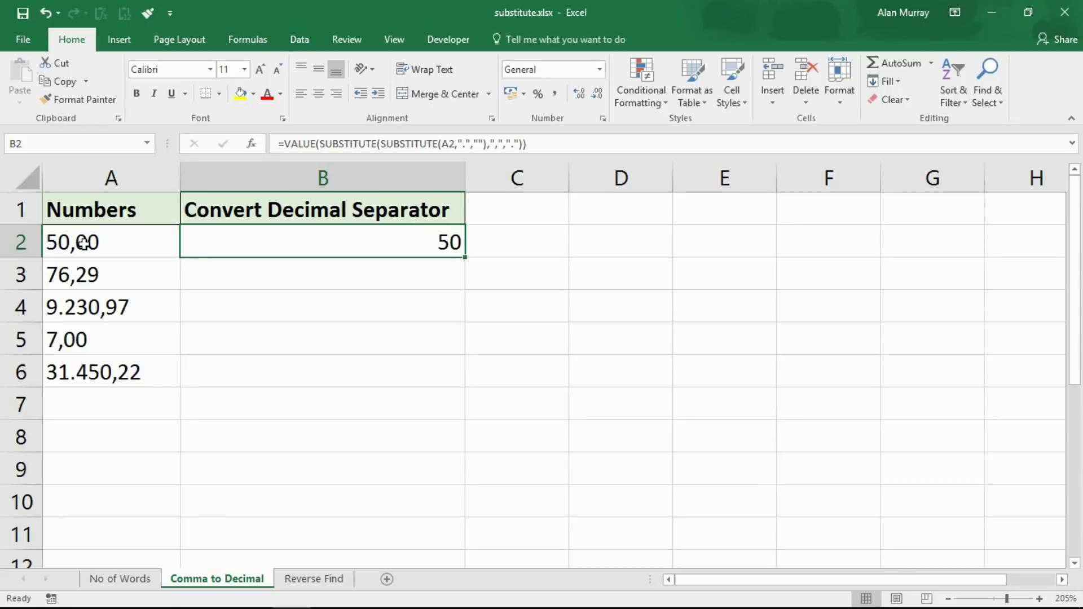
double_click(355, 236)
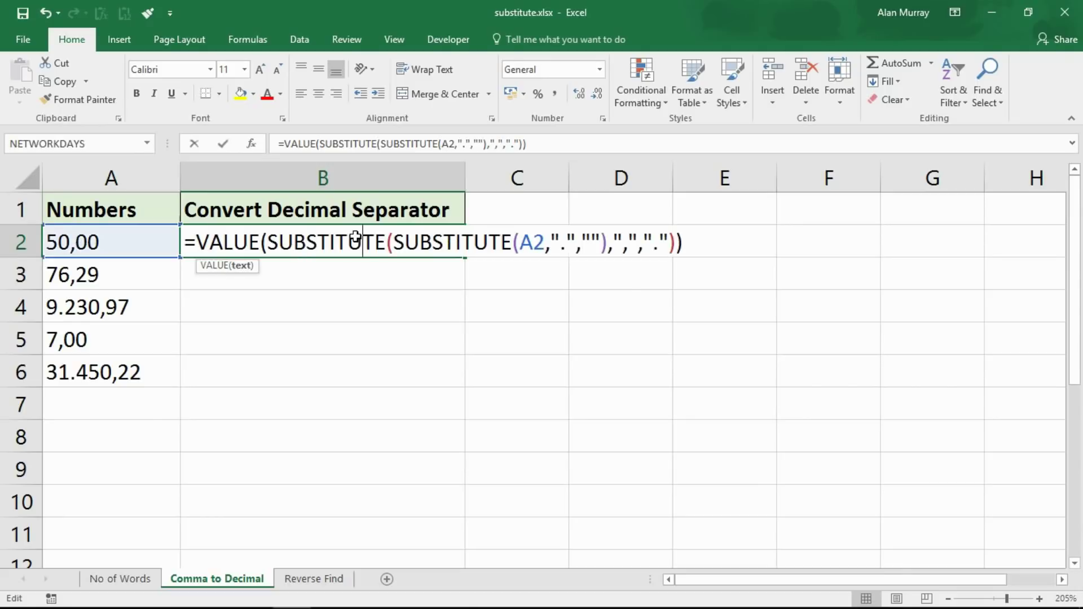
click(652, 244)
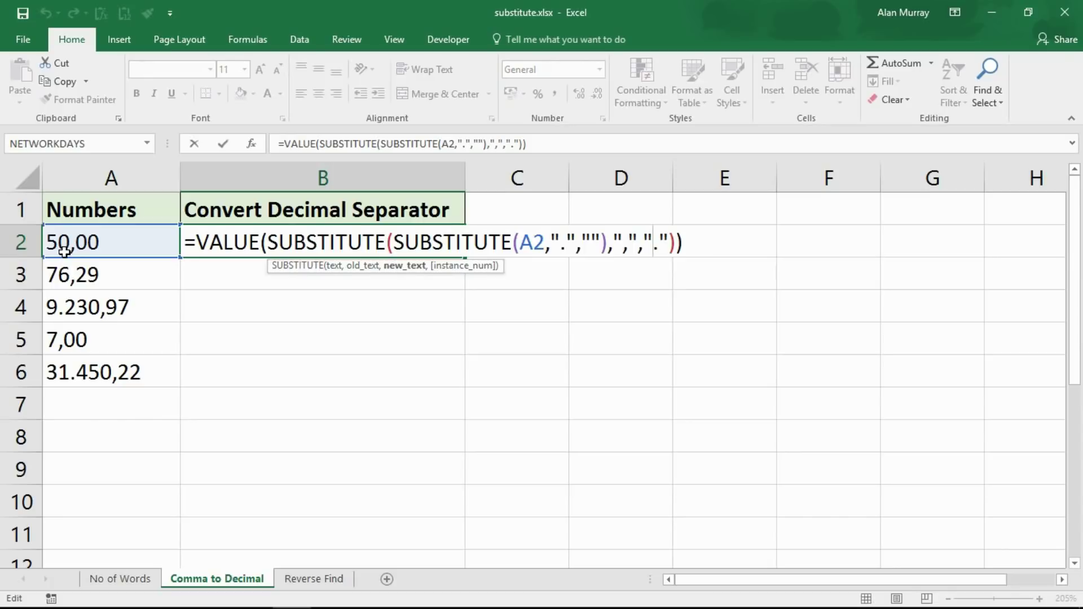
key(Return)
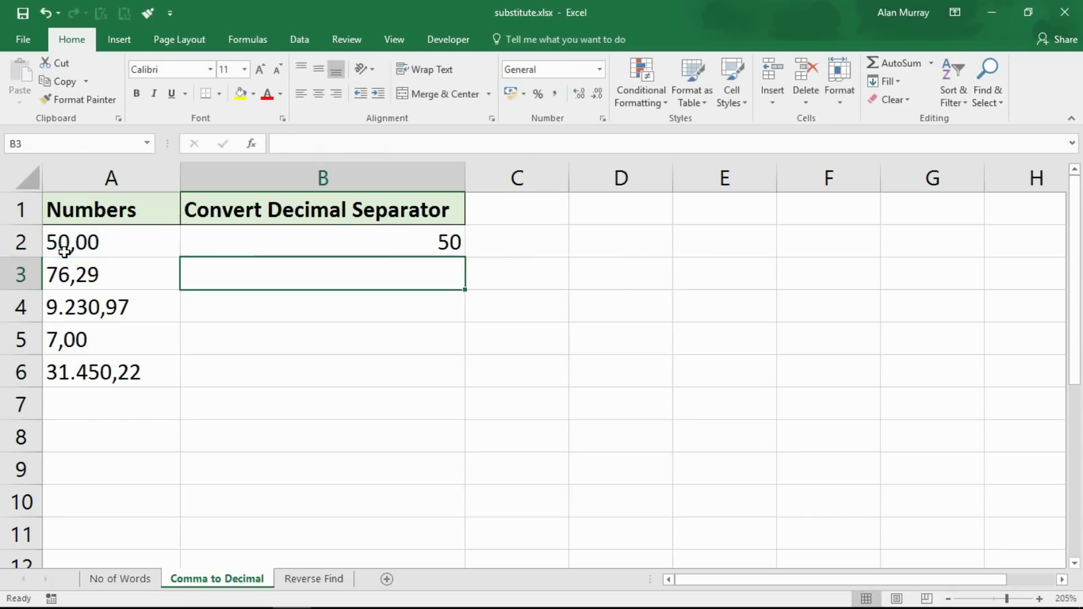
click(440, 245)
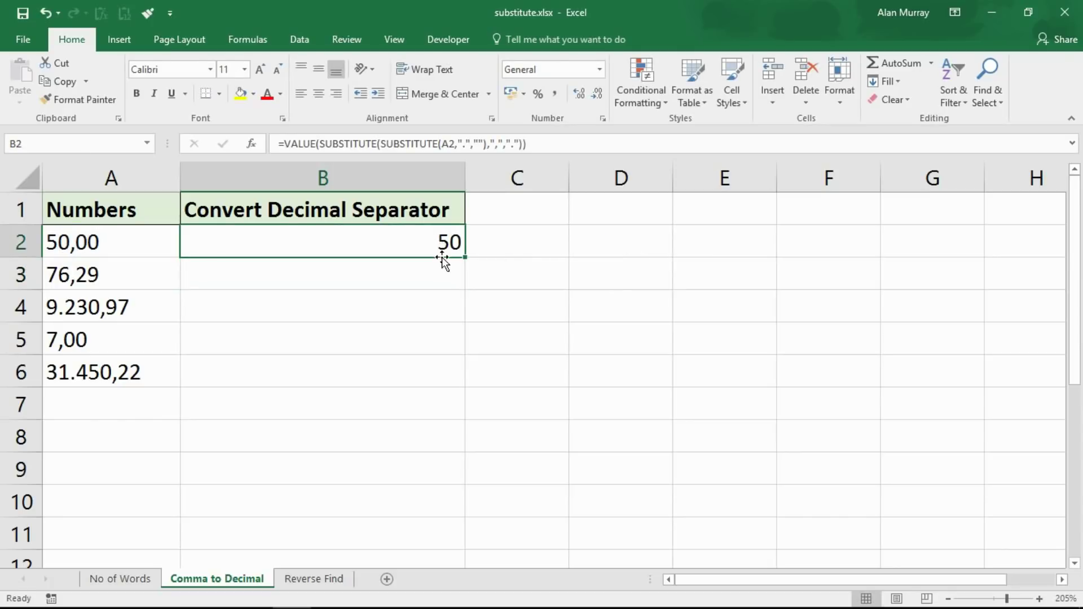
drag(467, 261, 466, 380)
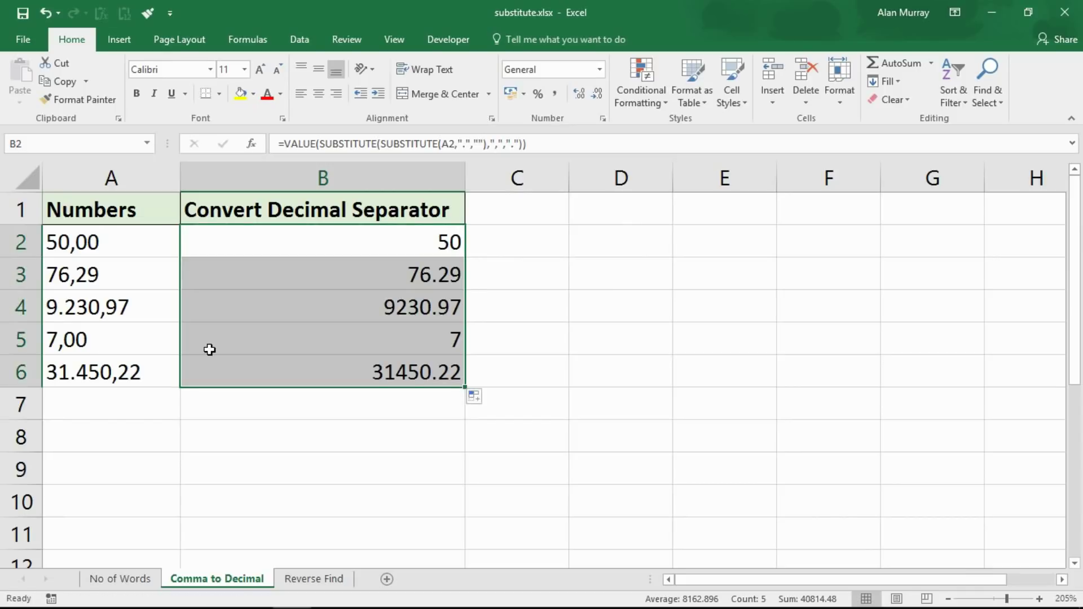
drag(142, 309, 372, 302)
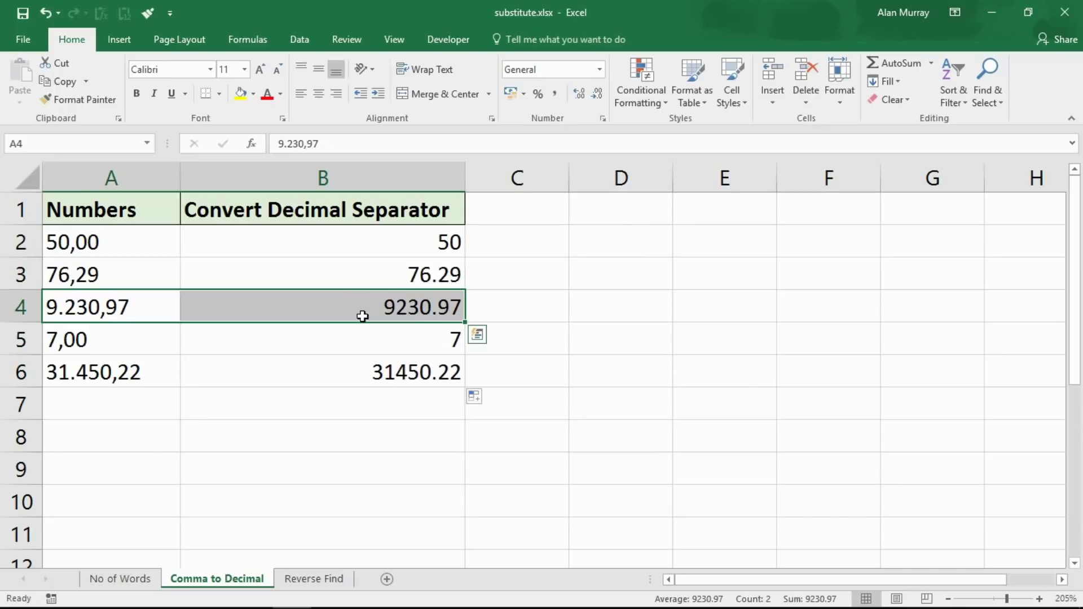
click(142, 367)
drag(255, 367, 346, 380)
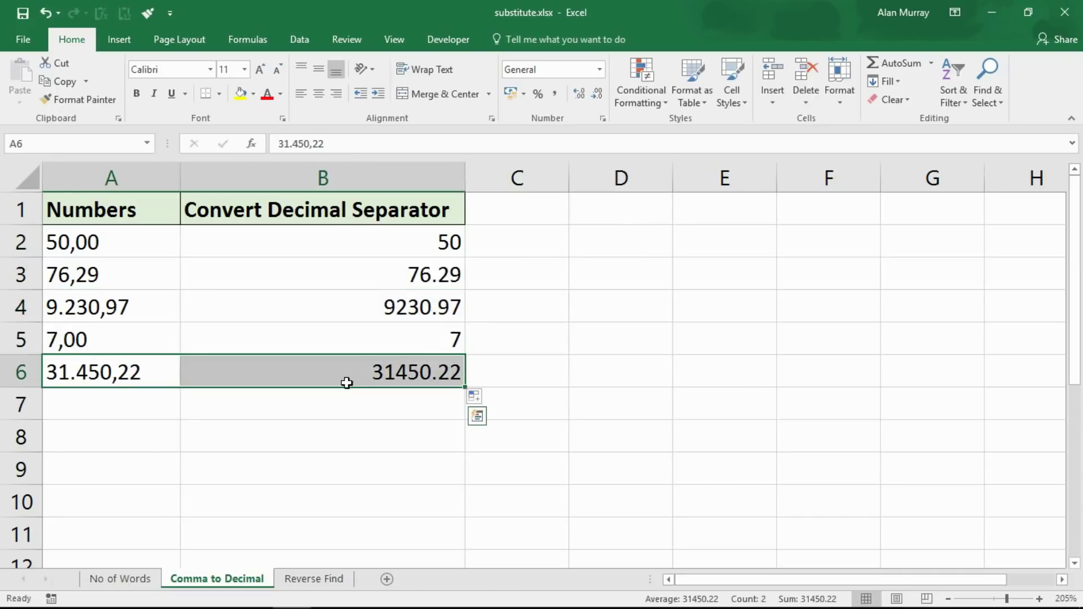
click(348, 337)
Step: Format B2:B6 with the £ English (United Kingdom) accounting format and look over the converted values
drag(384, 242, 382, 359)
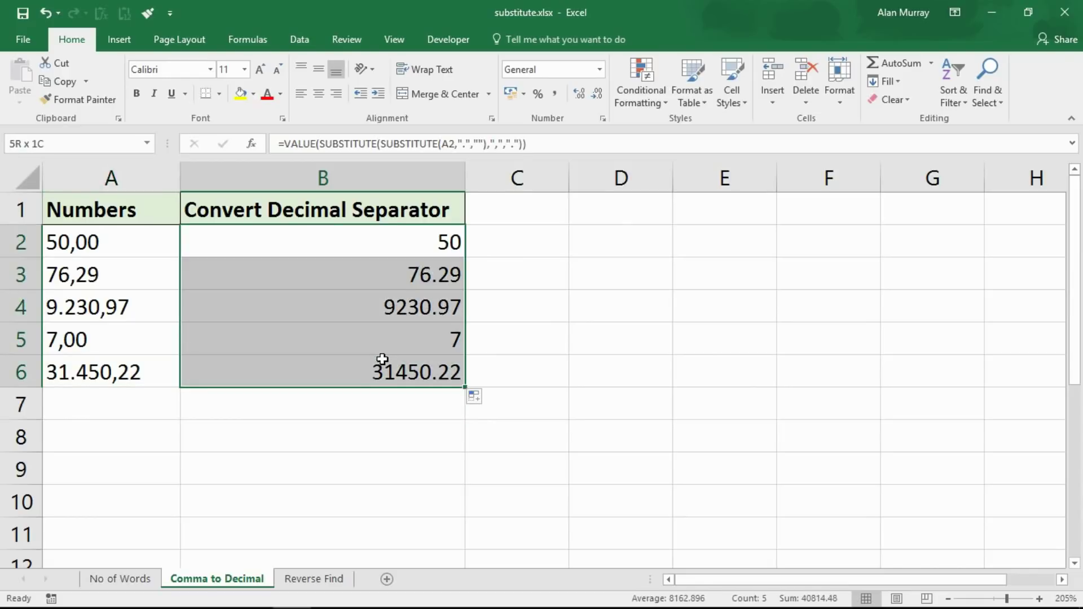
click(526, 96)
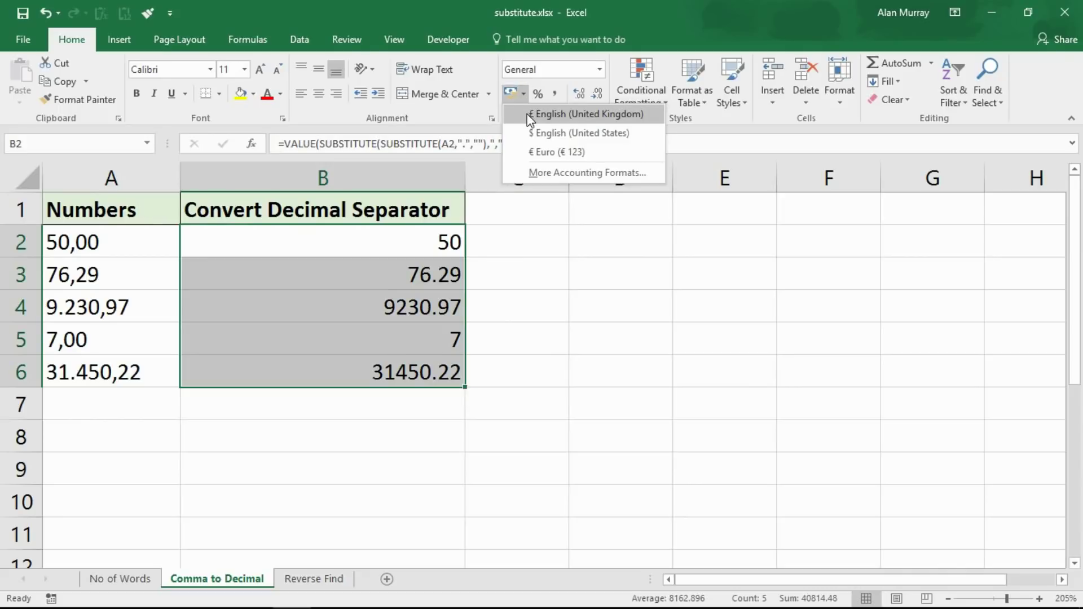
click(530, 116)
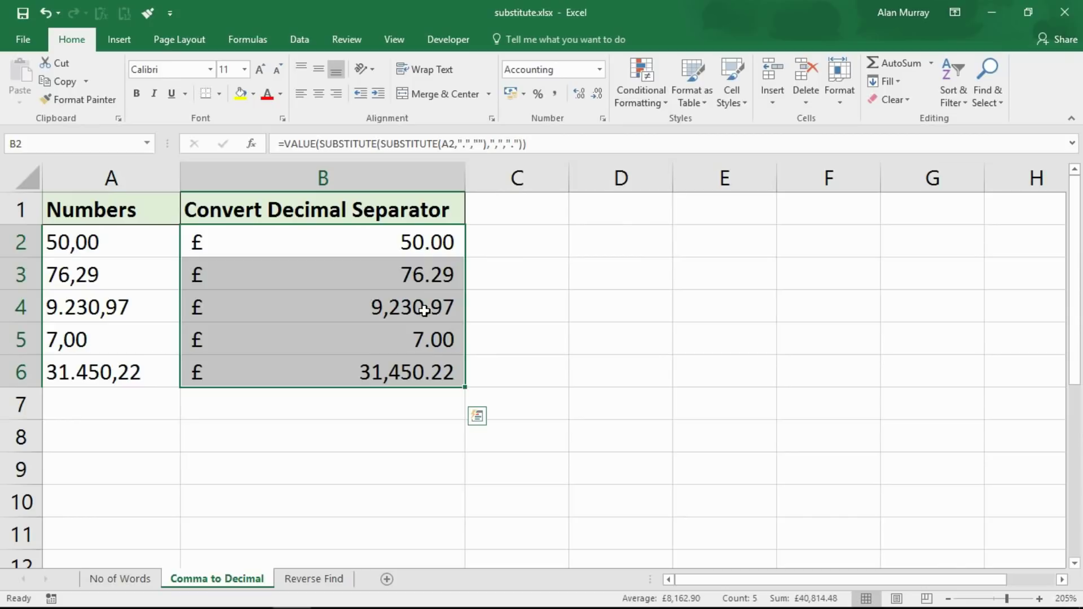
click(395, 307)
click(293, 253)
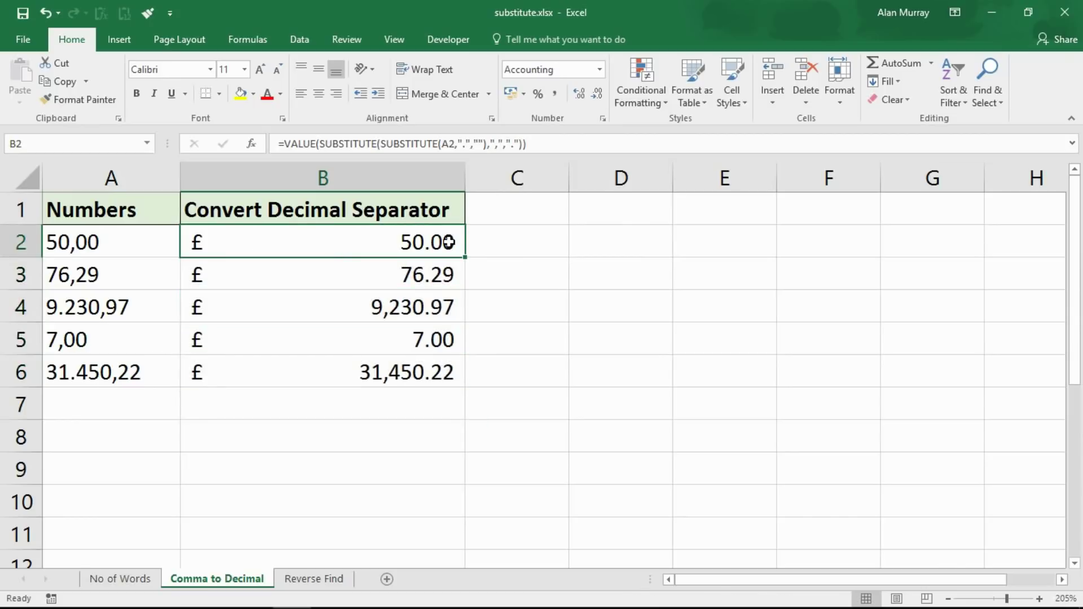
click(450, 271)
drag(440, 244, 439, 356)
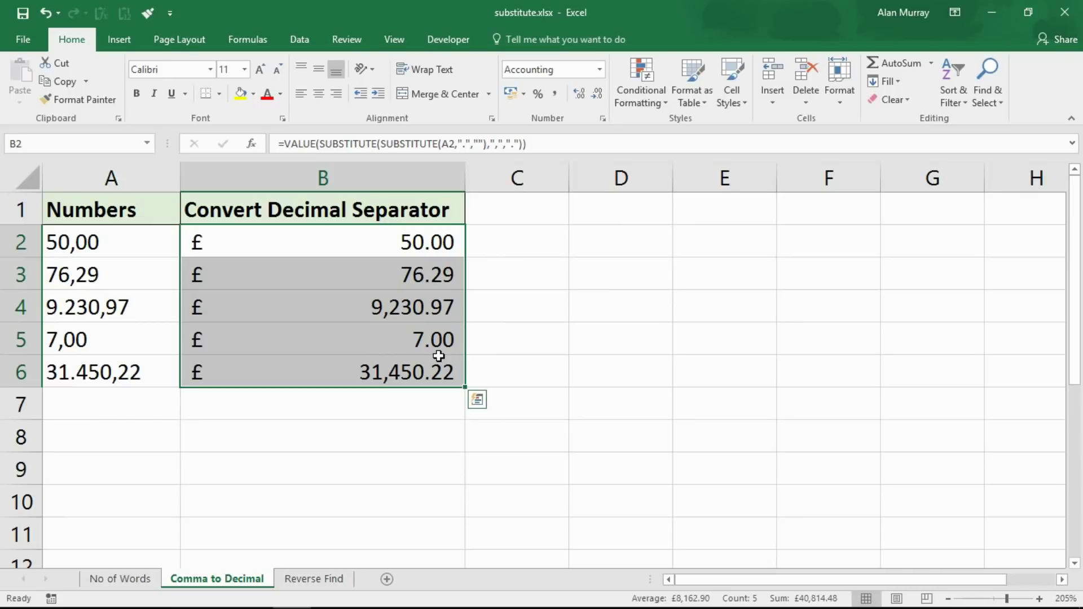
click(367, 360)
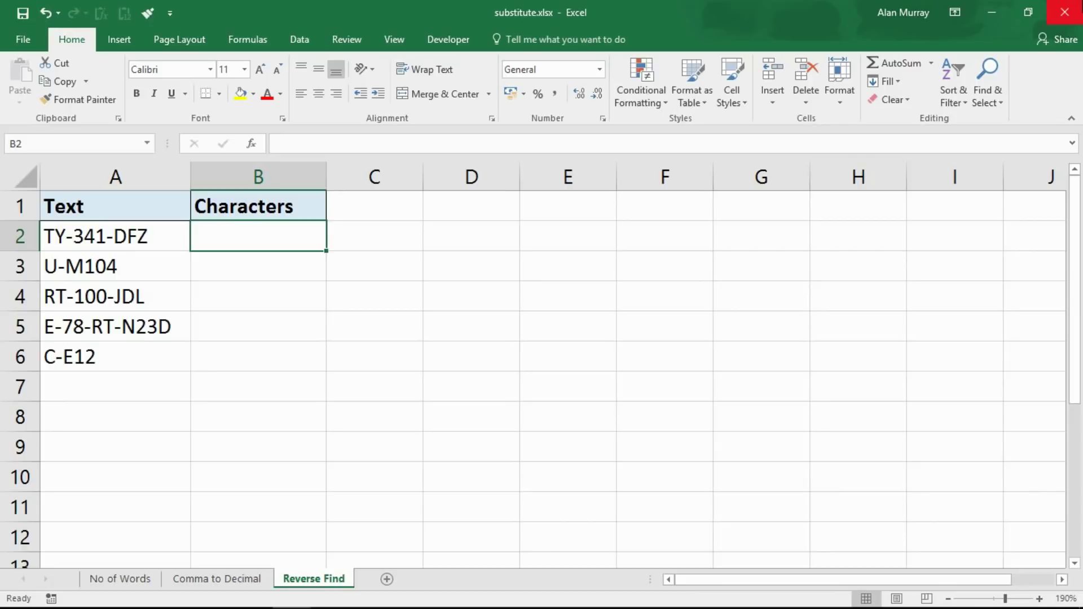
Step: On the Reverse Find sheet, examine the codes in A2:A6, highlighting the characters after the last hyphen in A2 and A3
click(97, 297)
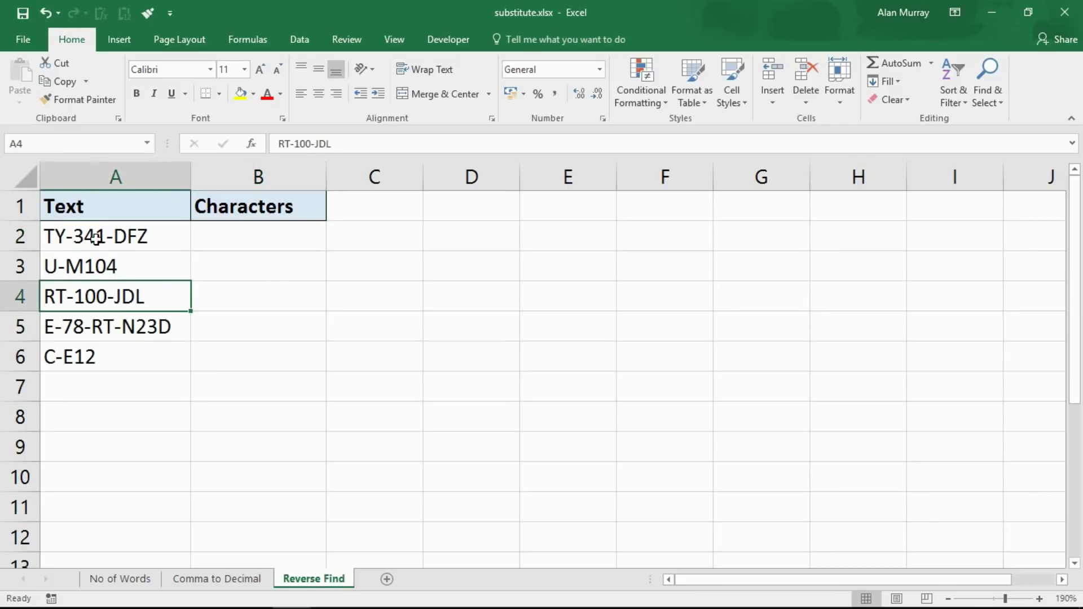
drag(95, 237, 89, 358)
click(119, 382)
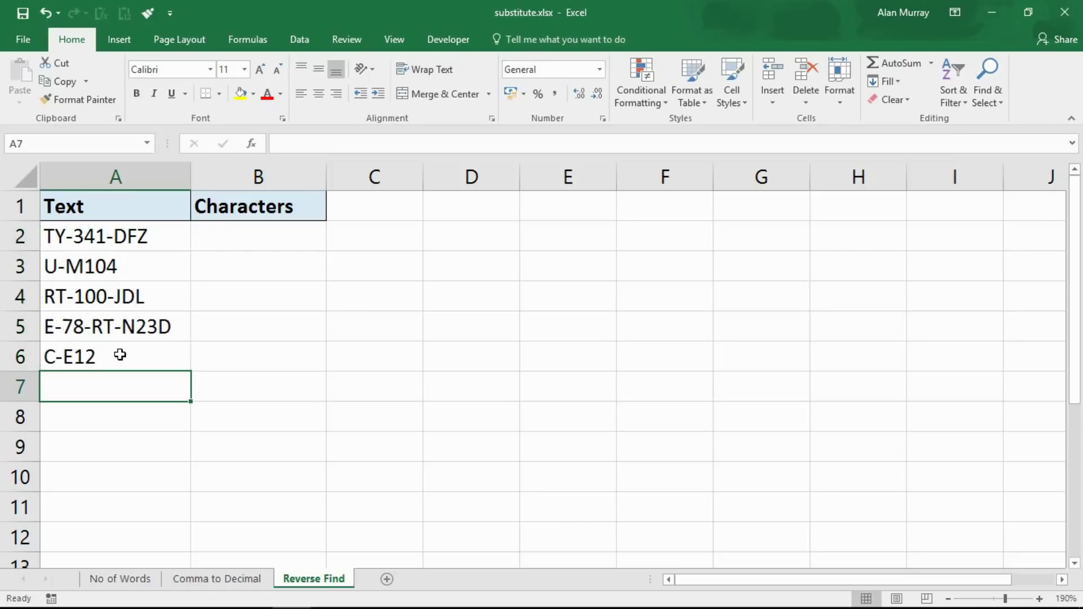
click(72, 233)
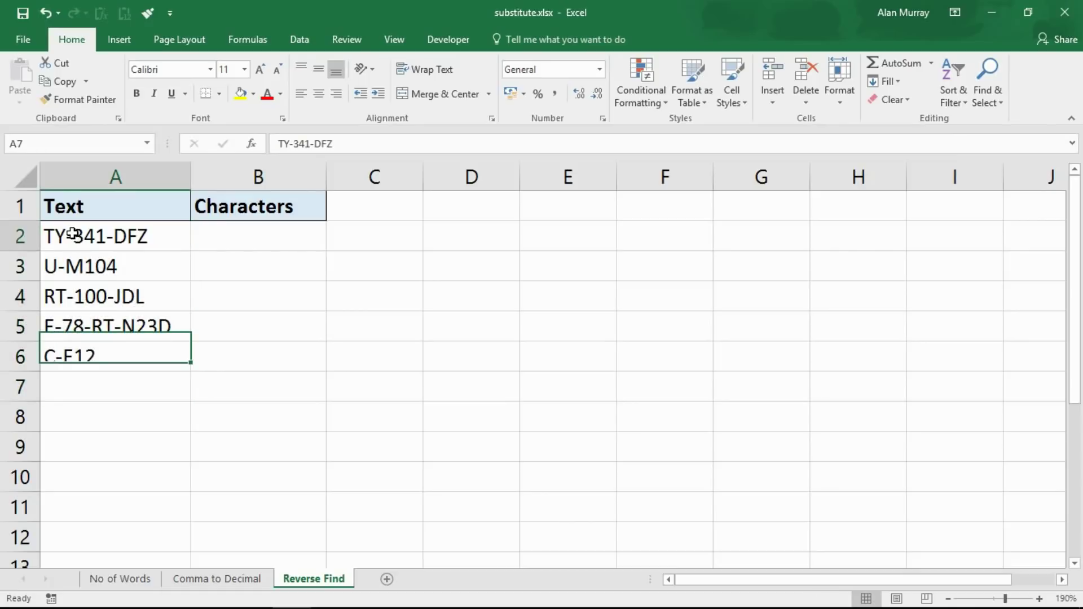
double_click(167, 237)
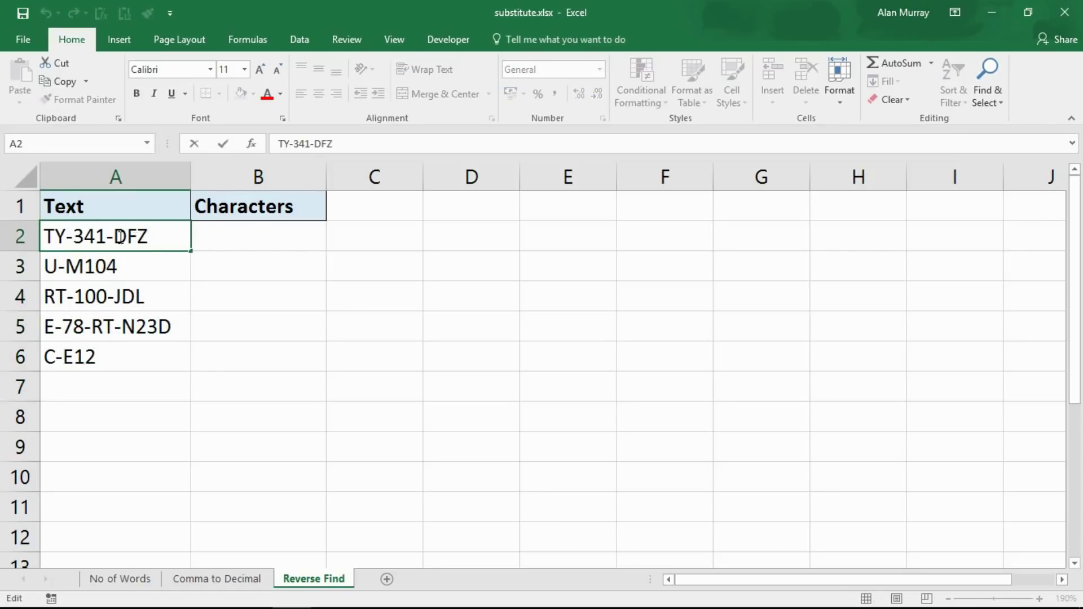
drag(114, 237, 163, 238)
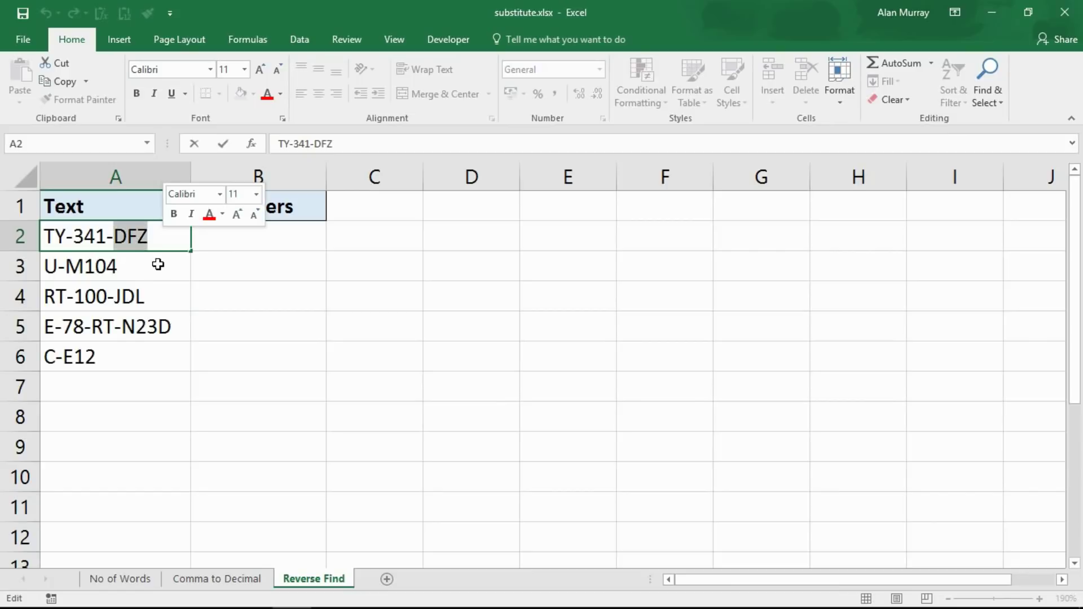
click(85, 268)
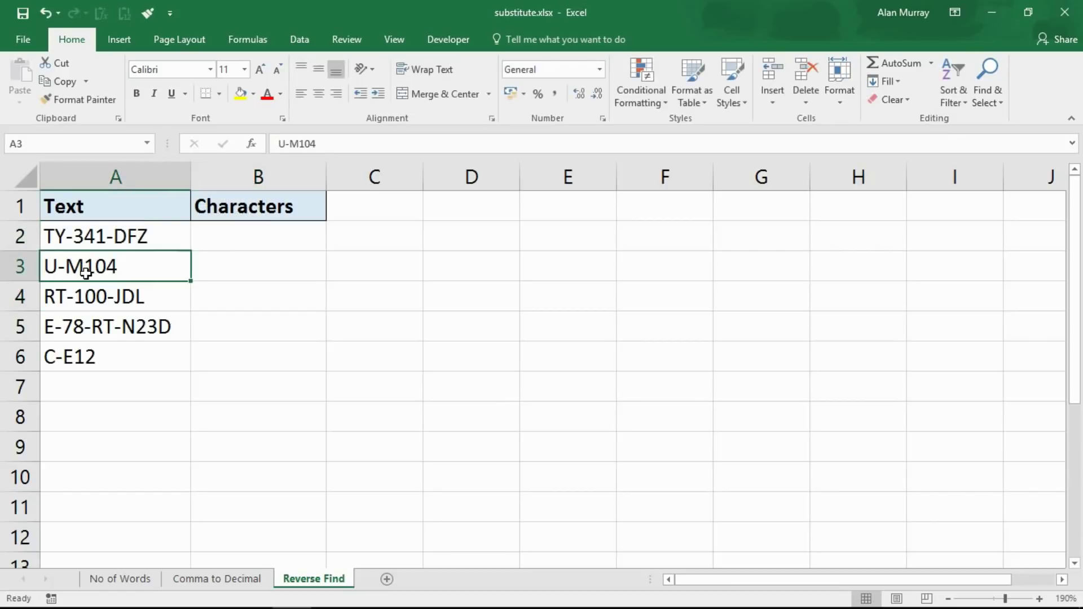
double_click(86, 271)
drag(66, 269, 128, 269)
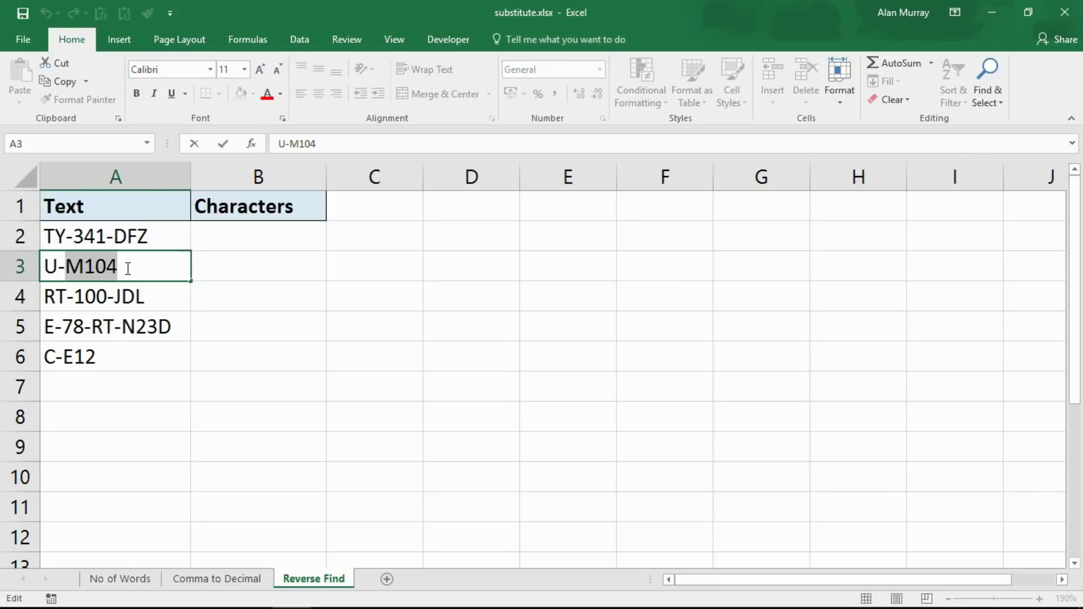
click(218, 309)
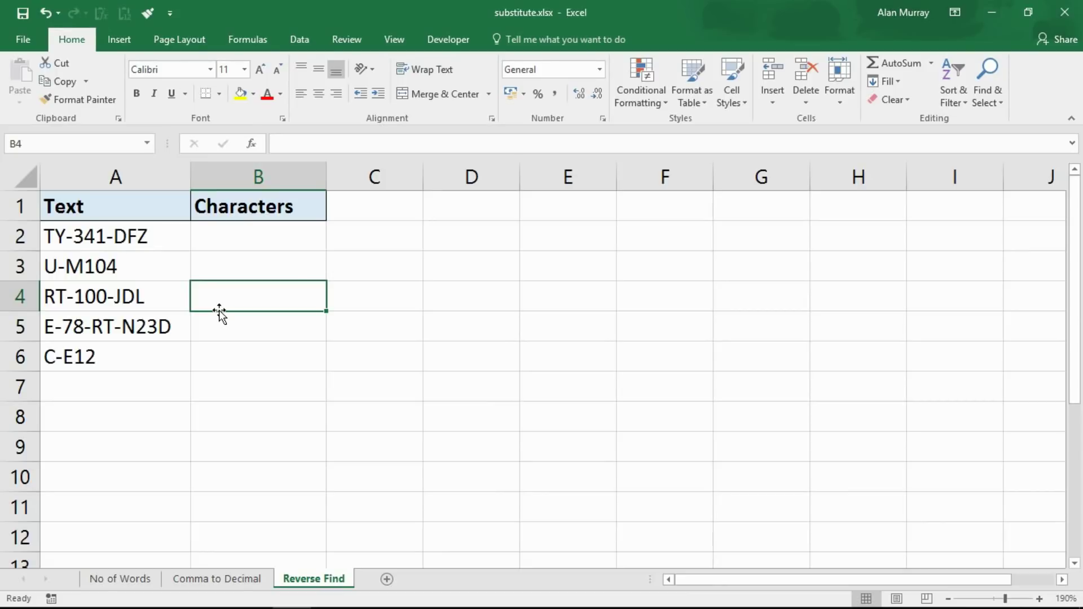
Step: Start a formula in B2 of the Reverse Find sheet with =LEN(A2) to count the characters of the code
key(Up)
key(Up)
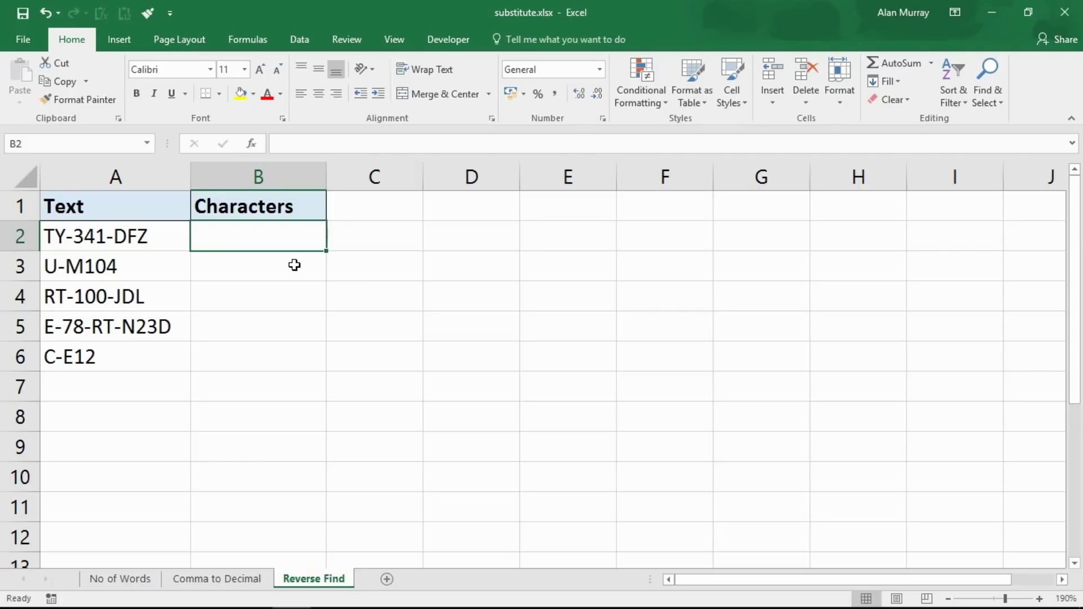
text(=)
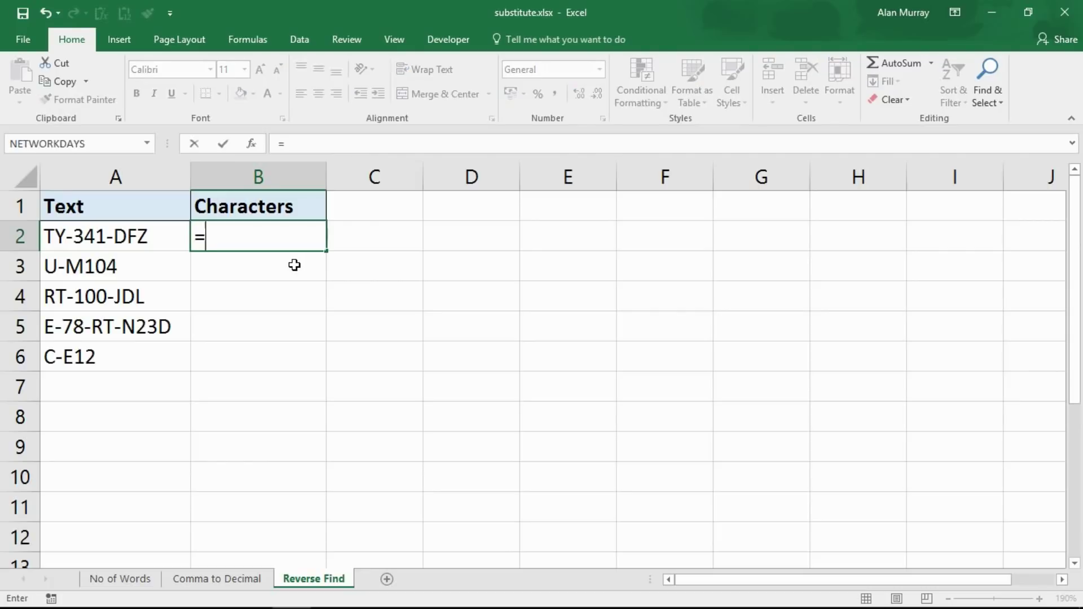
text(len)
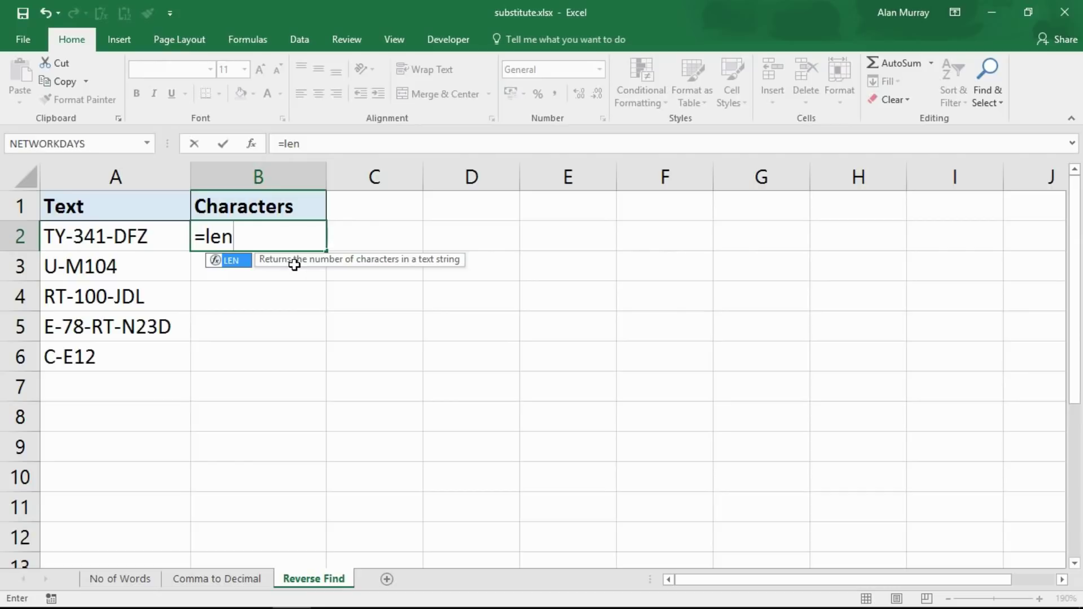
text(()
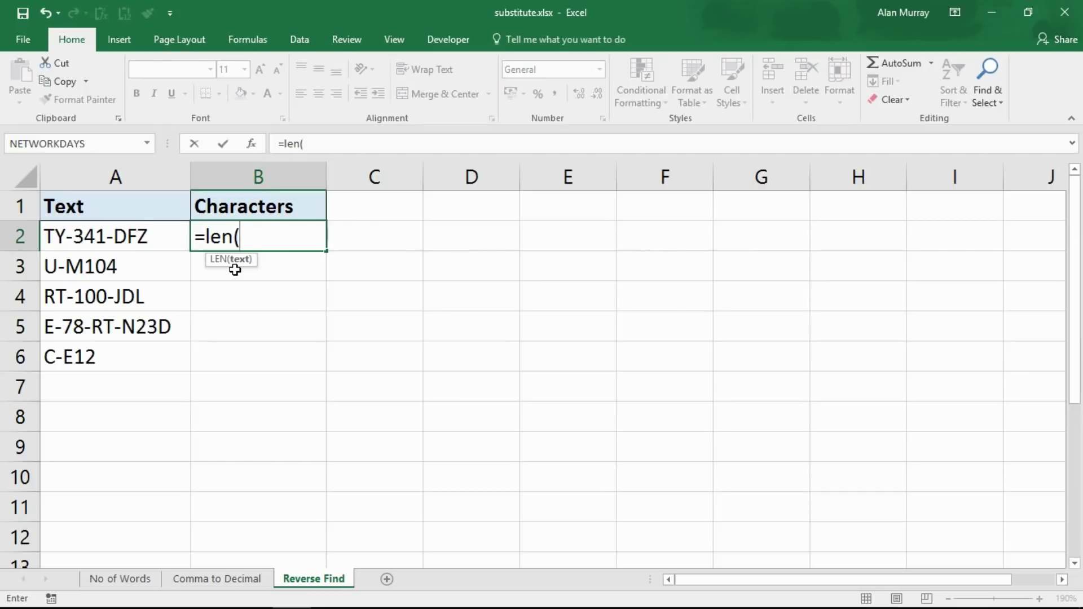
click(137, 235)
text())
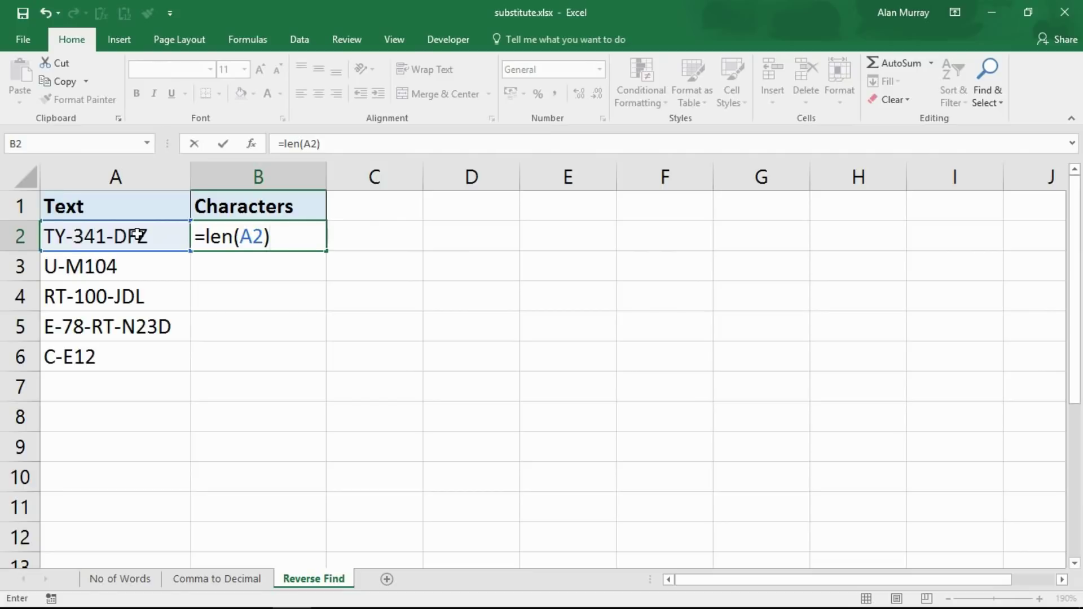
Step: Complete B2's formula as =LEN(A2)-LEN(SUBSTITUTE(A2,"-","")) to count the hyphens in the code
text(-len)
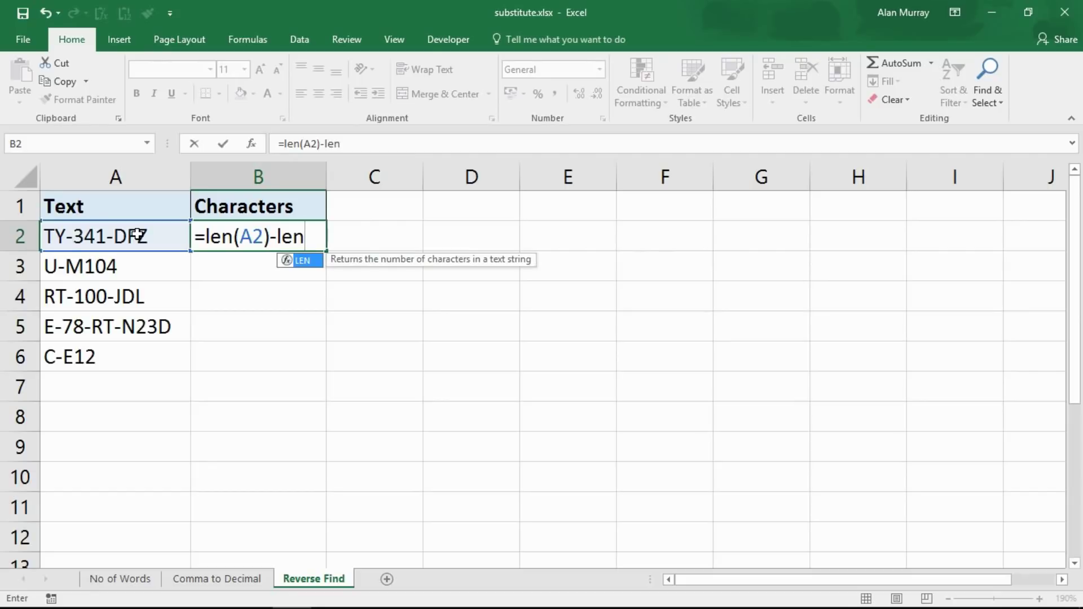
text(()
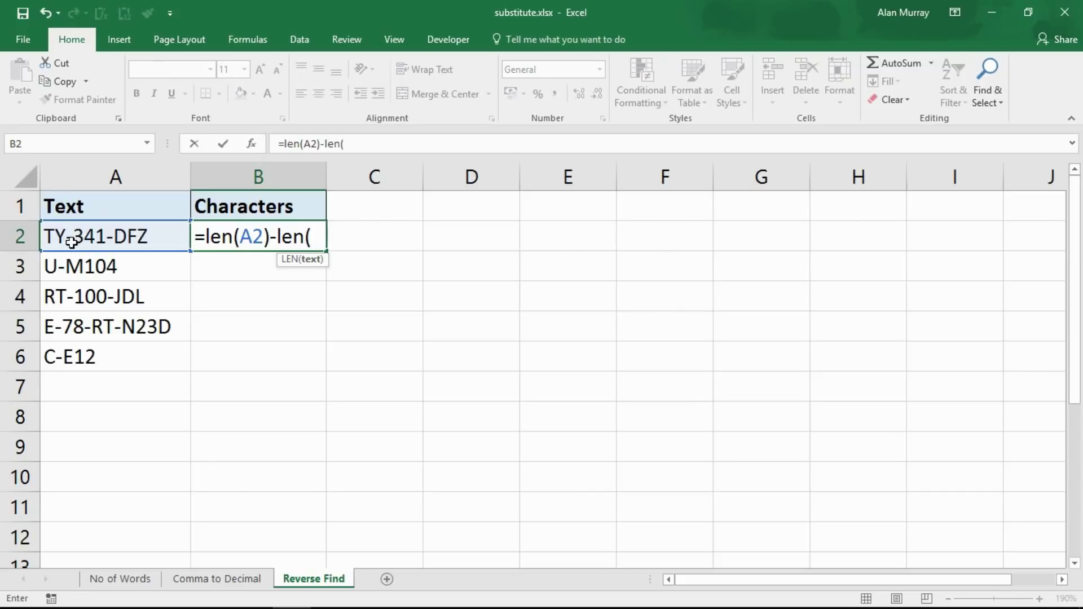
text(sub)
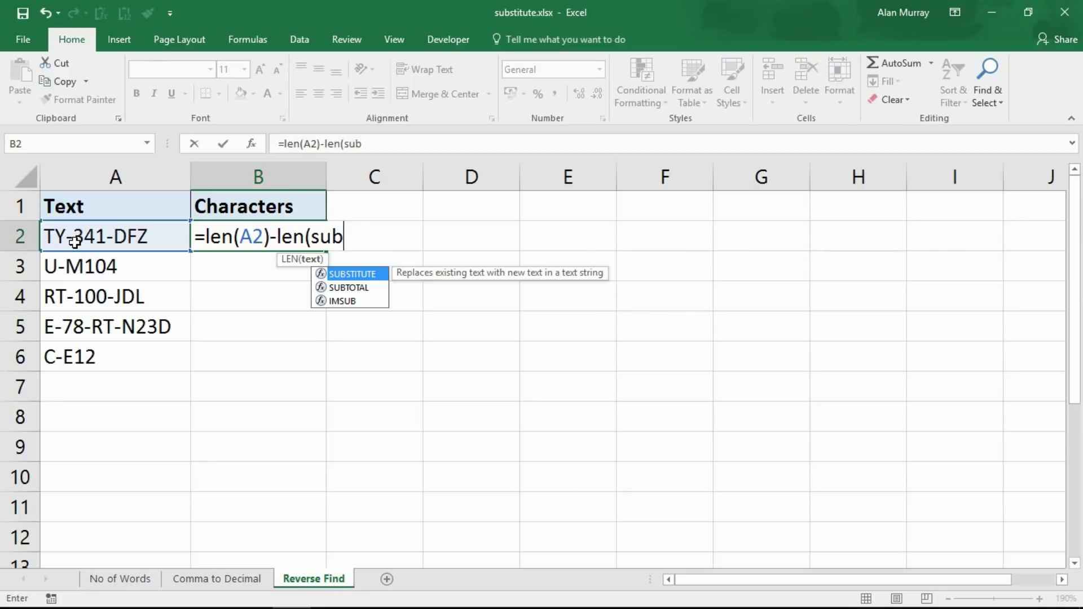
text(s)
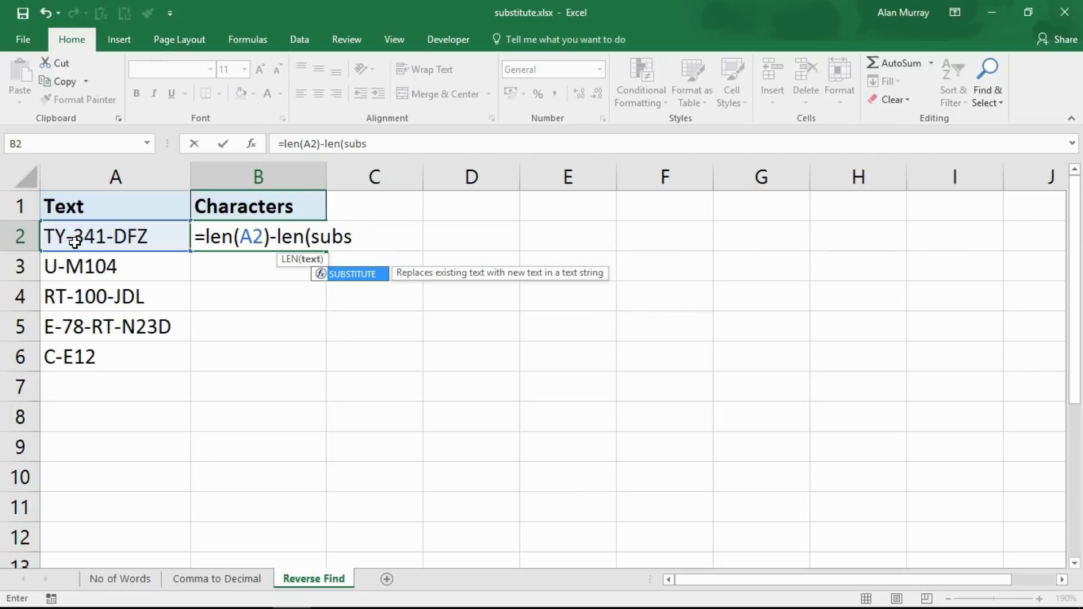
text(titute)
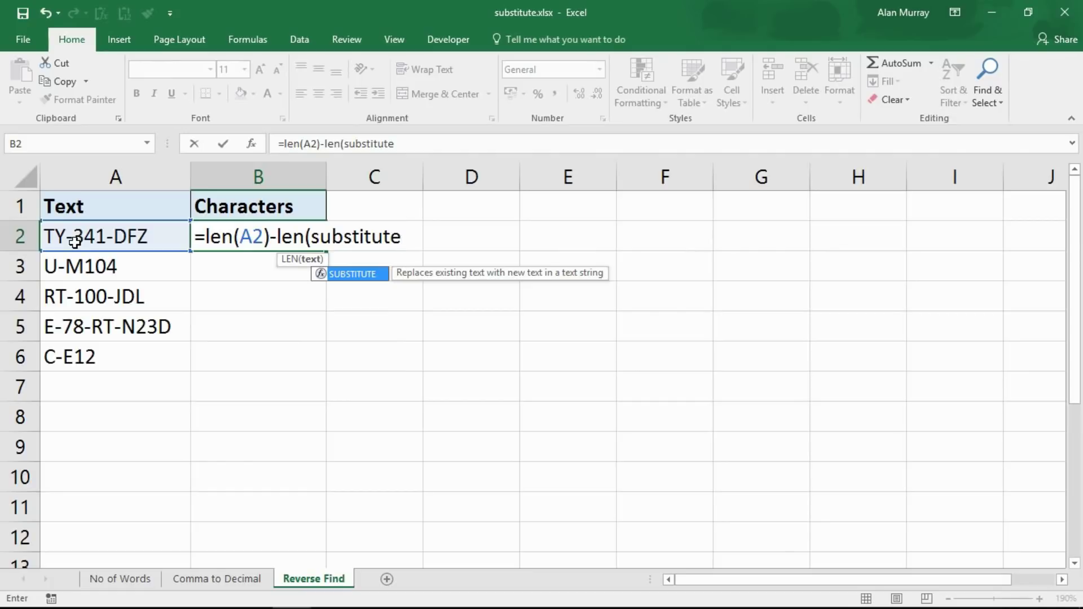
text((a2)
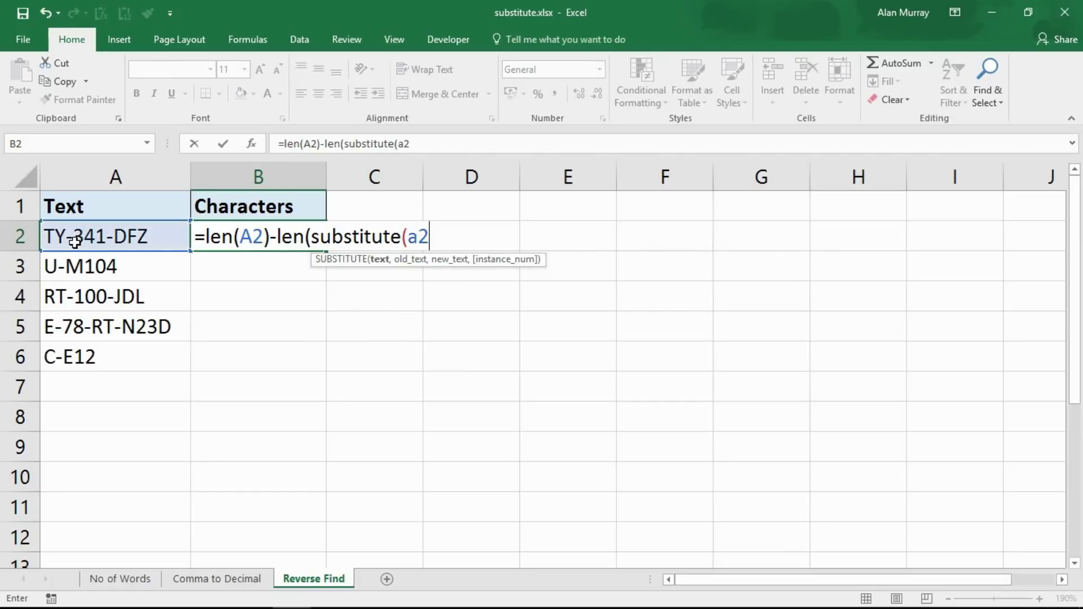
text())
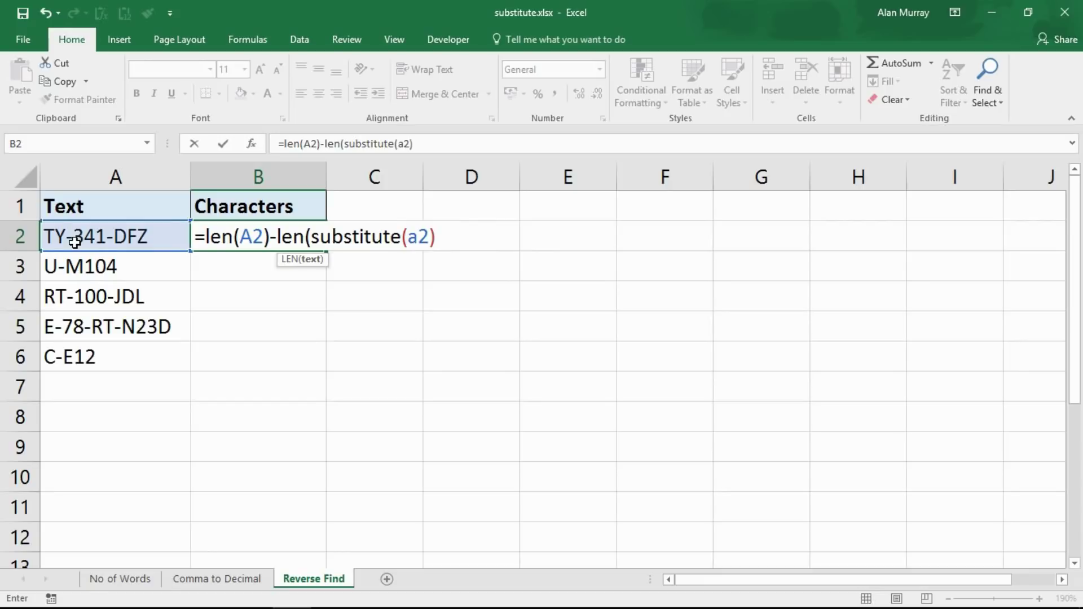
key(BackSpace)
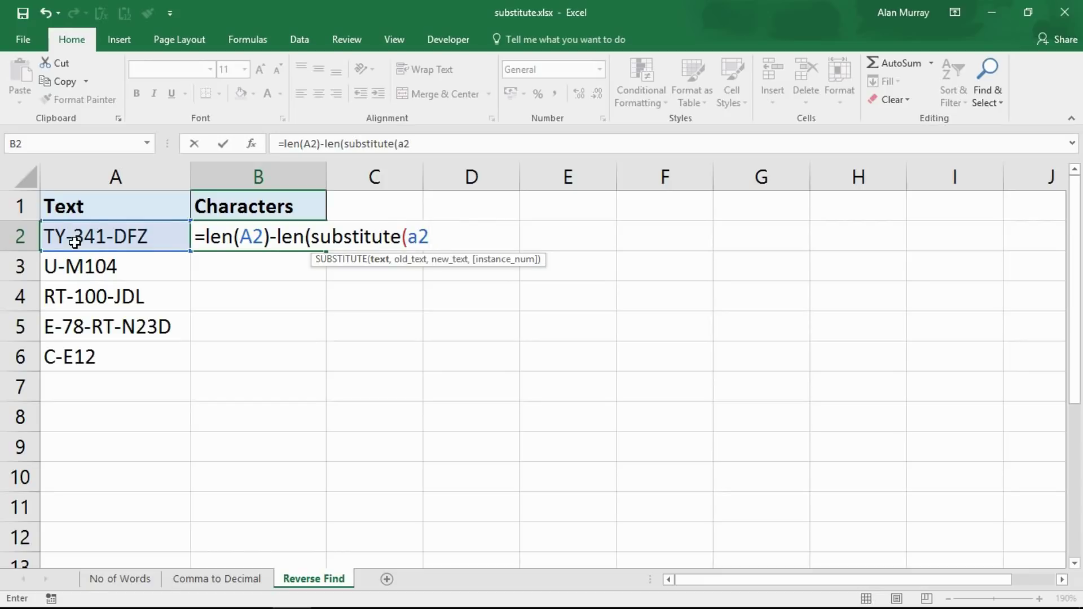
text(,"-","")
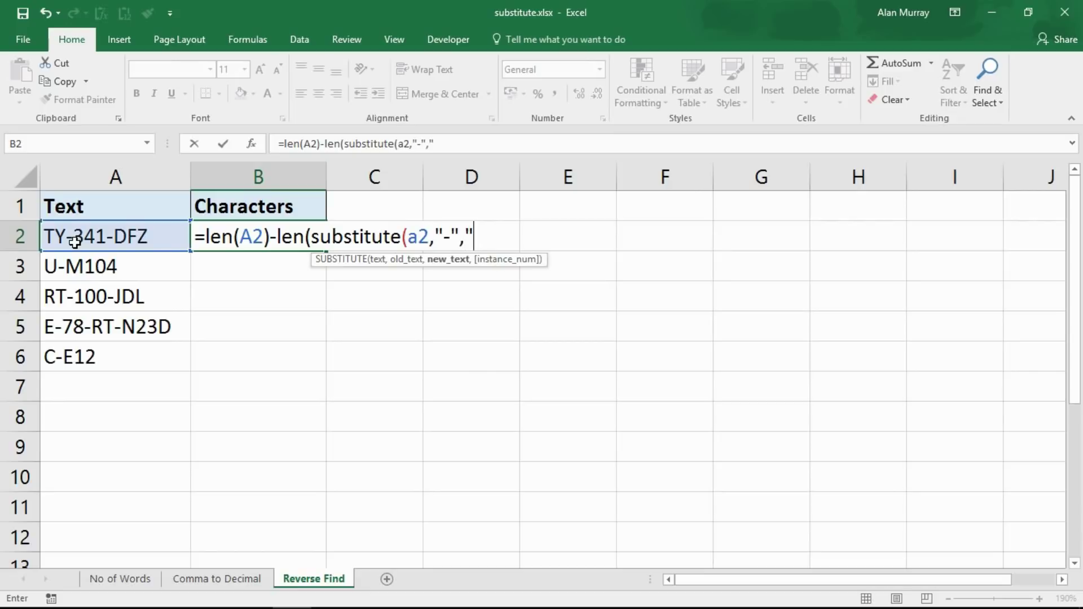
text()))
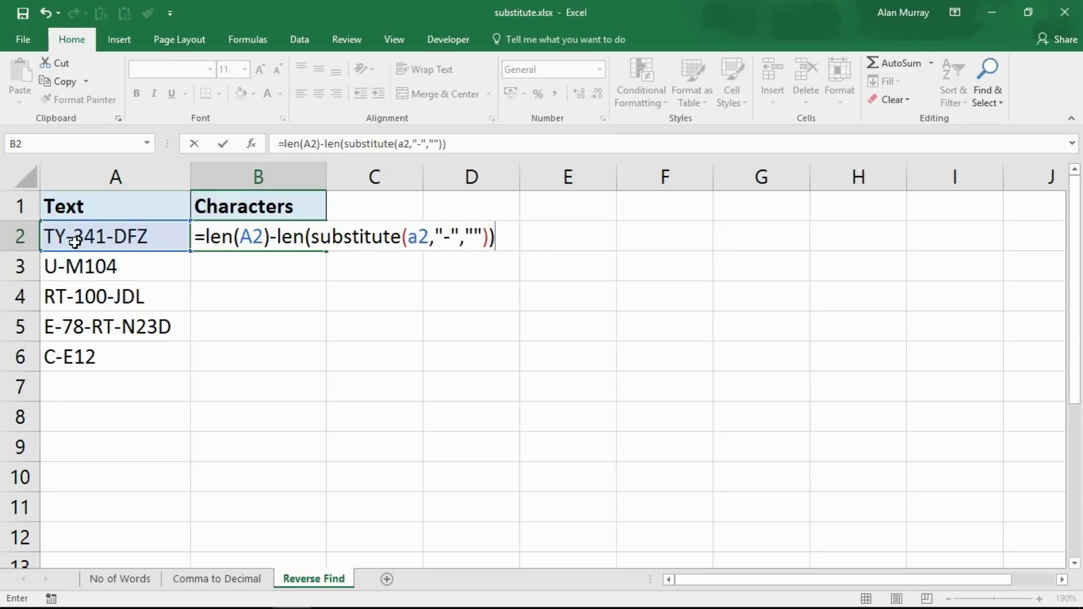
key(Return)
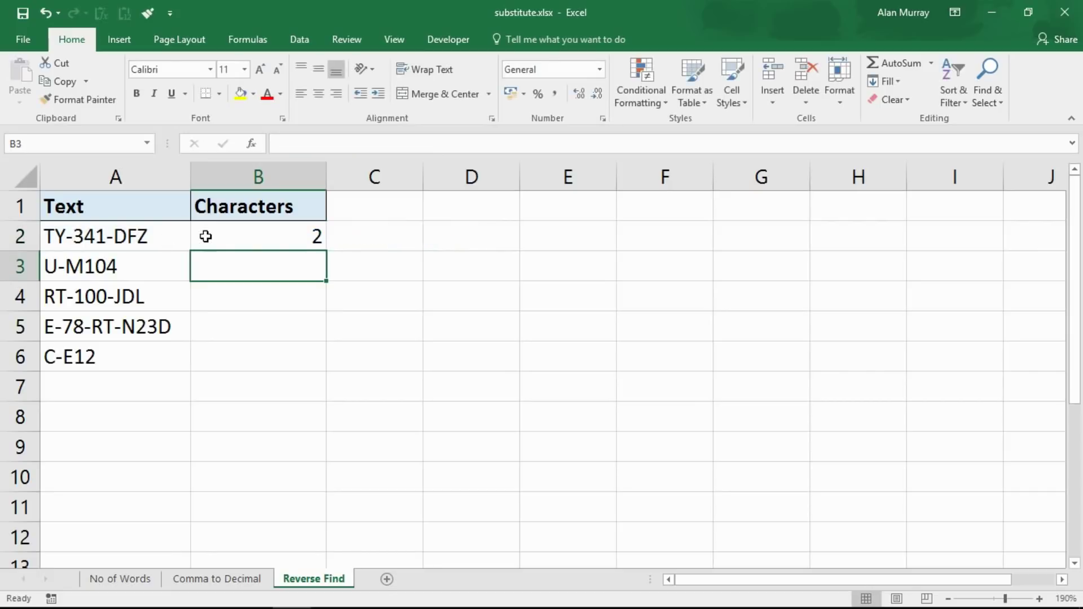
Step: Fill the hyphen-count formula from B2 down to B6
click(222, 236)
drag(328, 251, 328, 370)
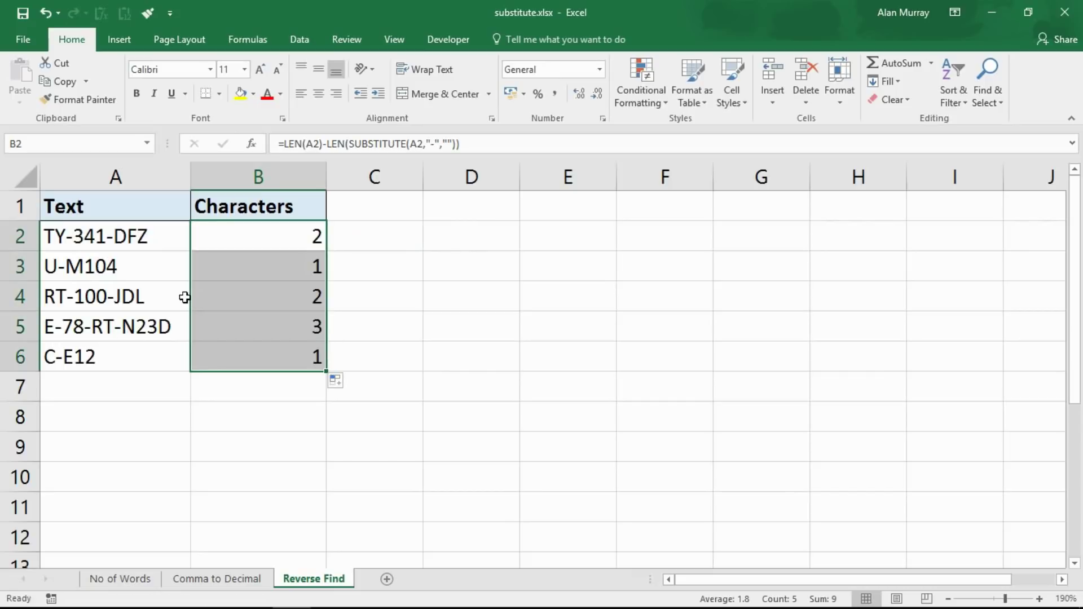
click(242, 239)
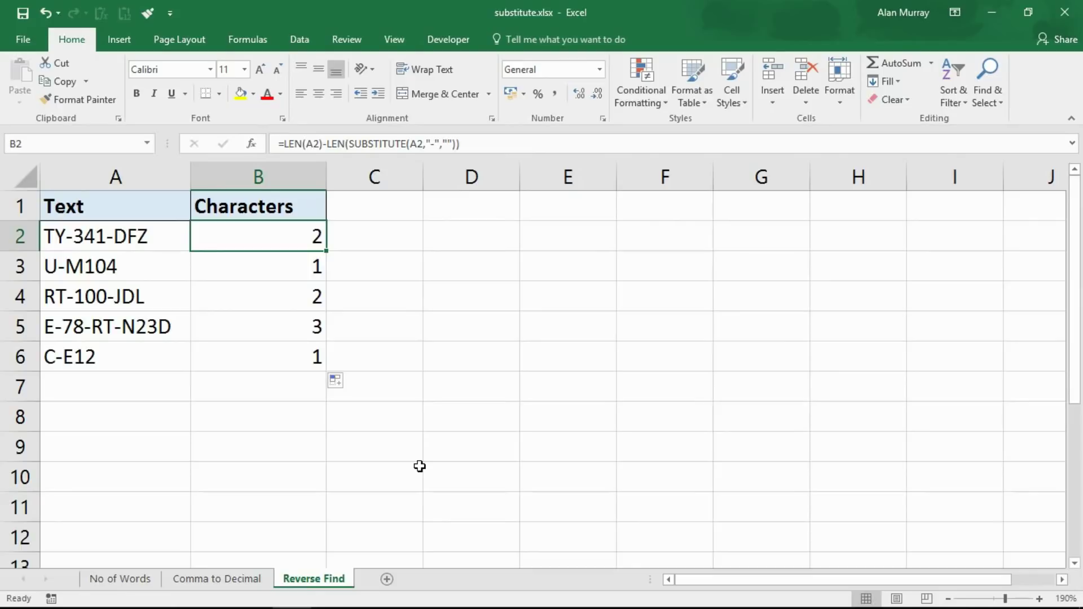
Step: Edit B2's formula to insert an outer SUBSTITUTE function in front of the existing LEN expression
double_click(284, 237)
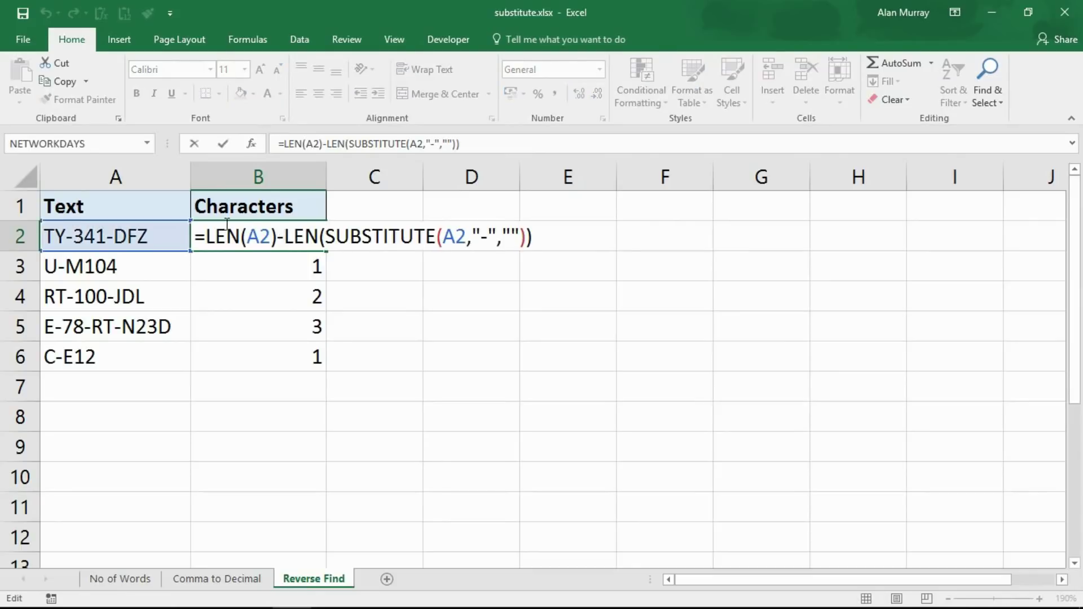
click(206, 237)
text(sub)
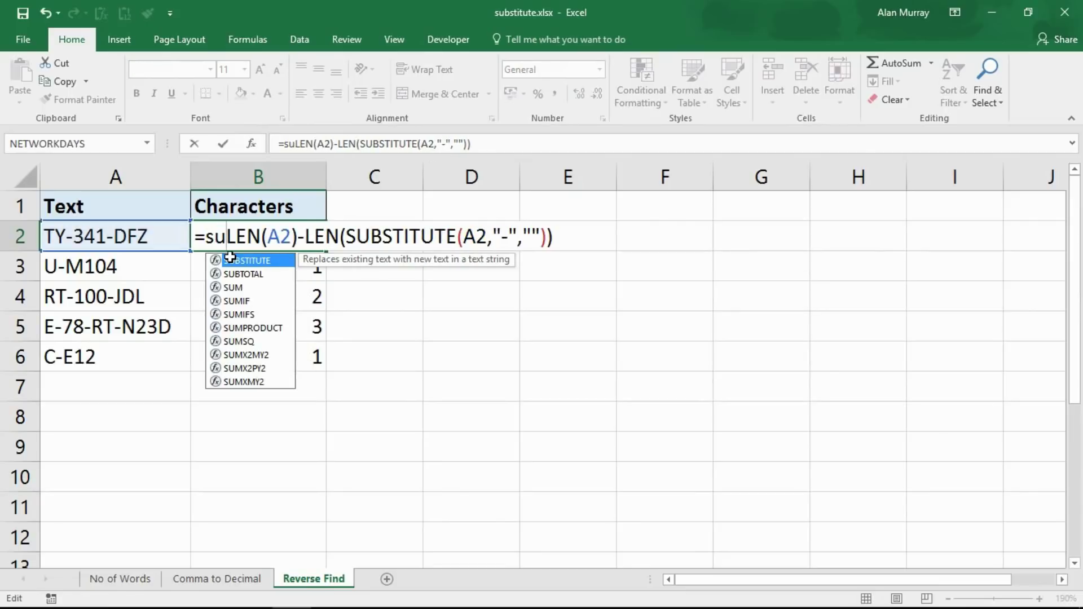
key(Escape)
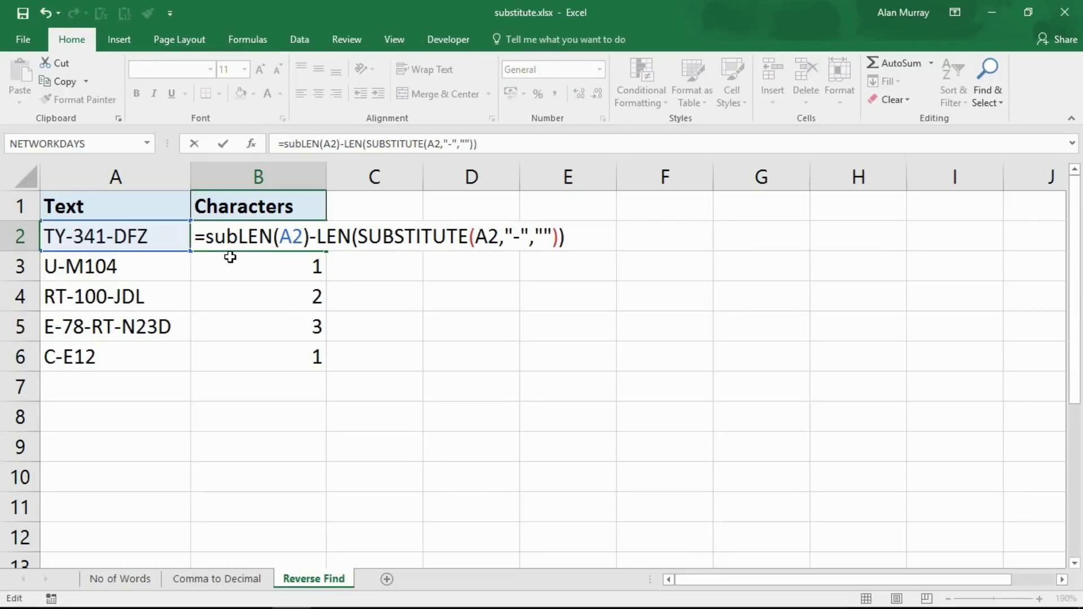
key(Tab)
double_click(237, 235)
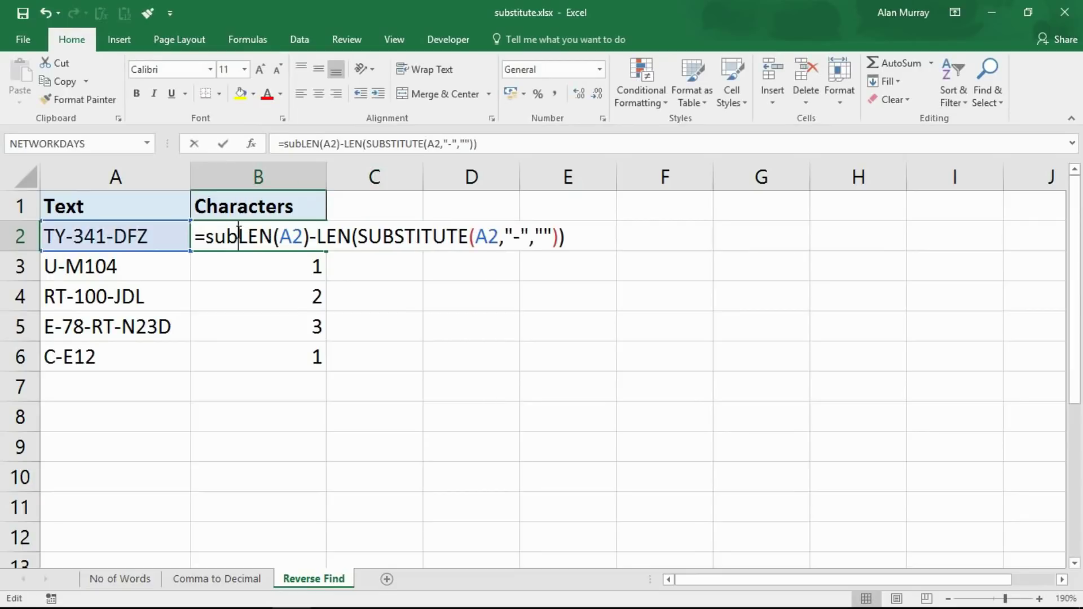
text(S)
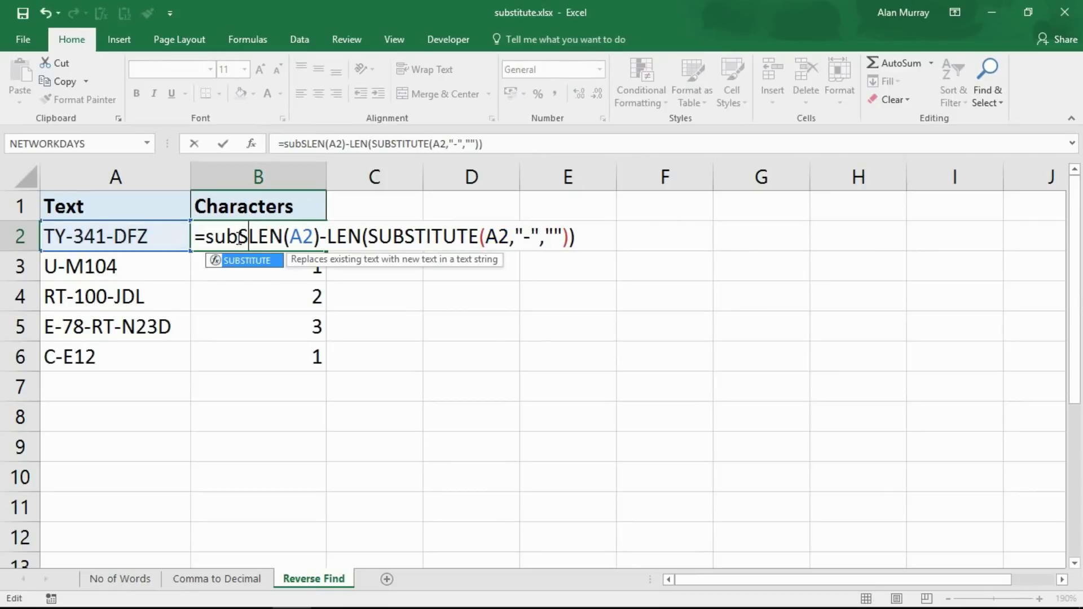
key(Tab)
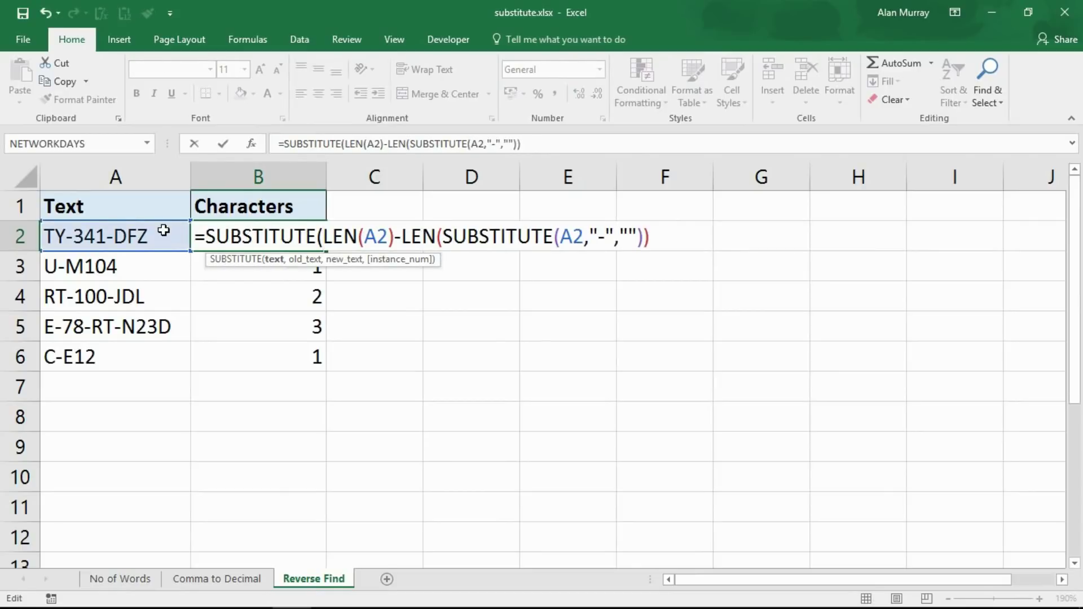
Step: Give the outer SUBSTITUTE in B2 A2 as text, "-" as old text and "*" as new text, ahead of the LEN expression
click(171, 230)
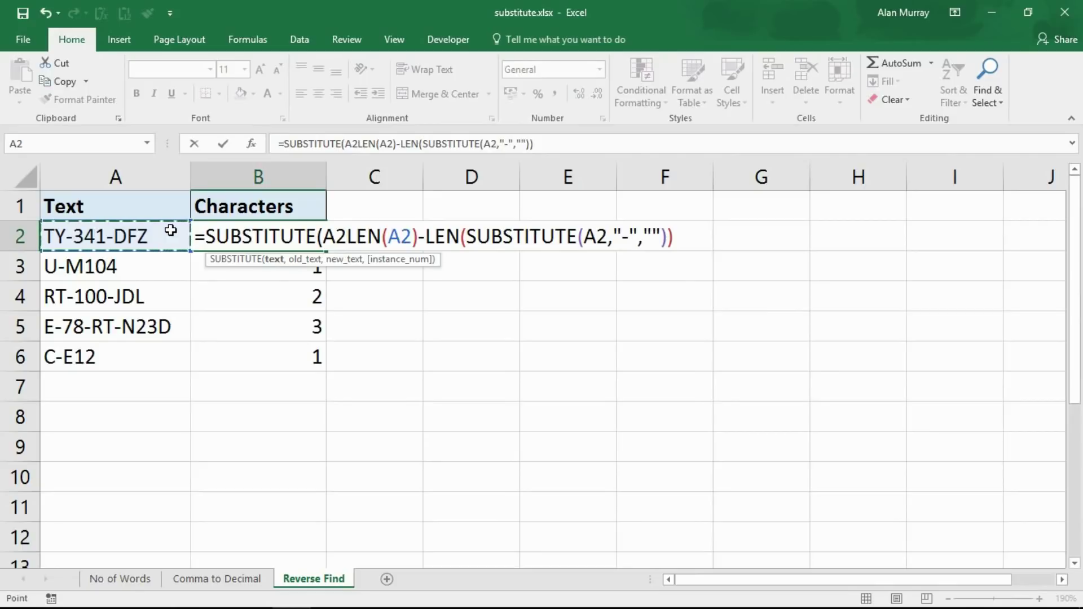
text(,"-)
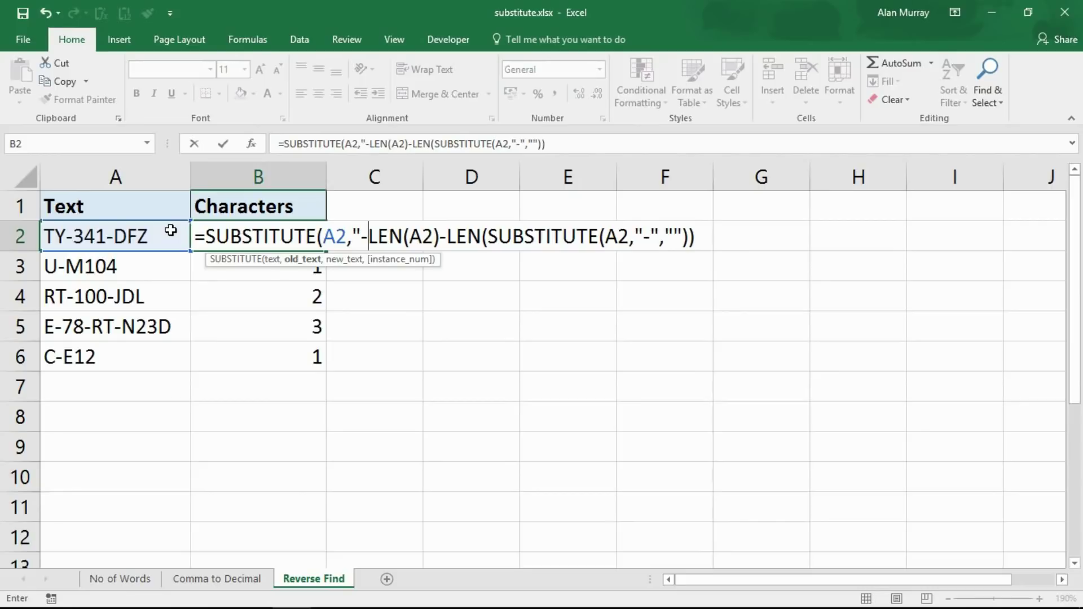
text(",)
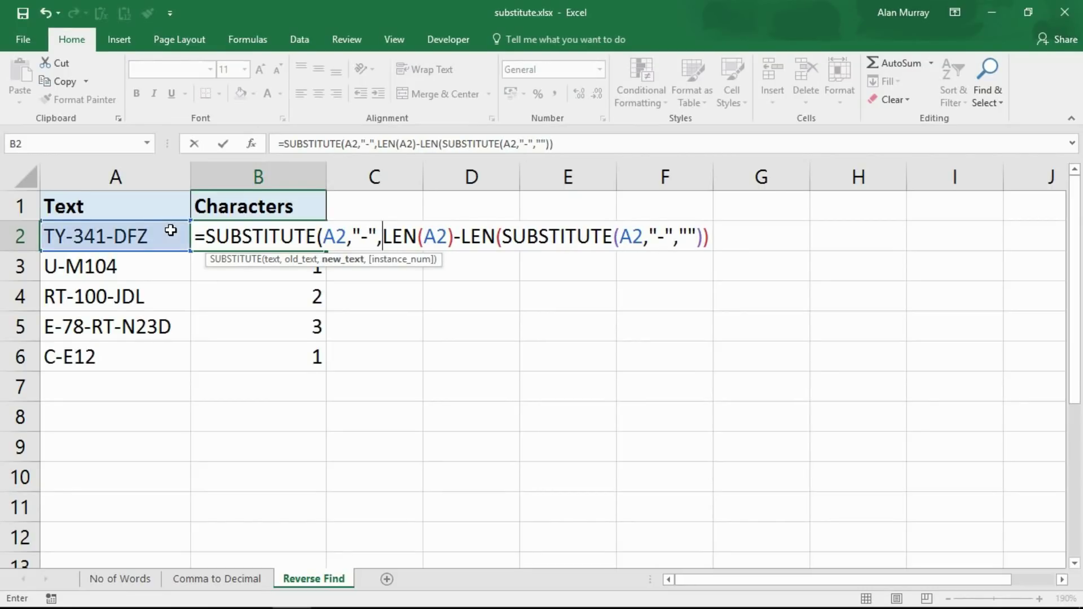
text("*)
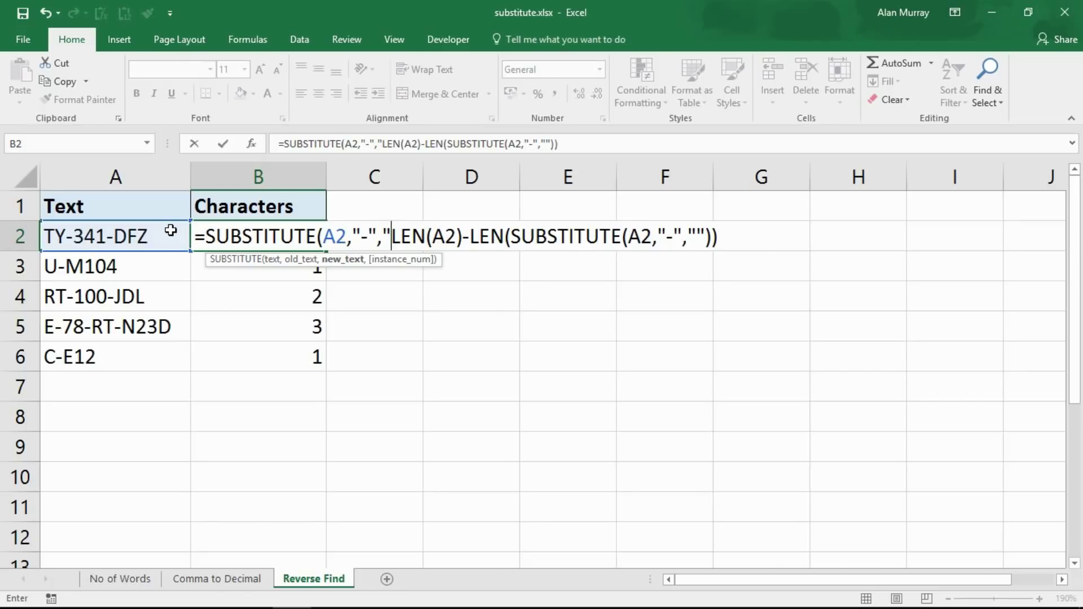
text(")
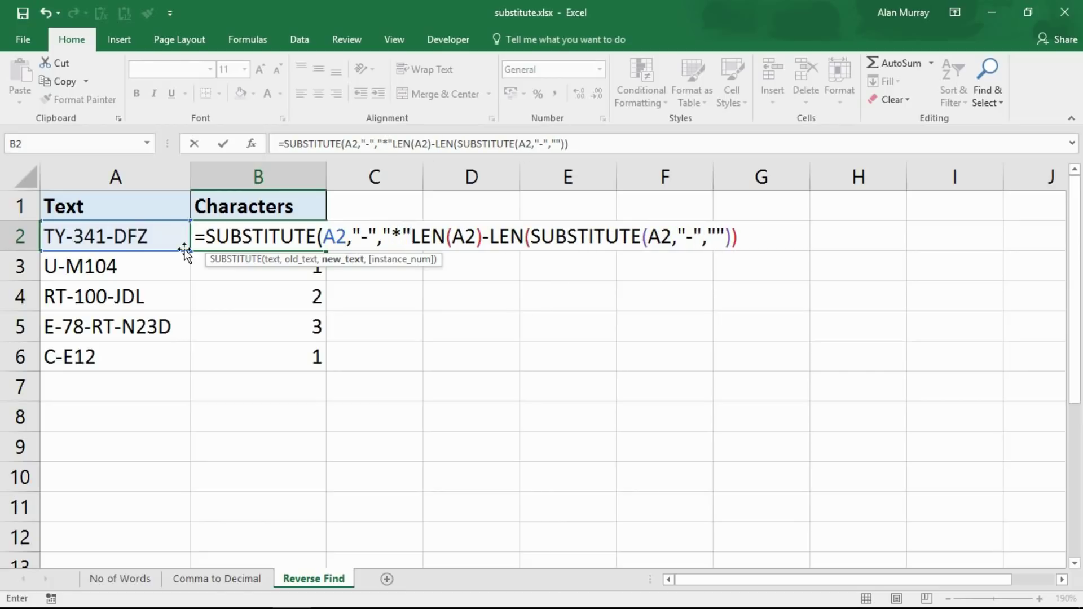
drag(392, 235, 401, 236)
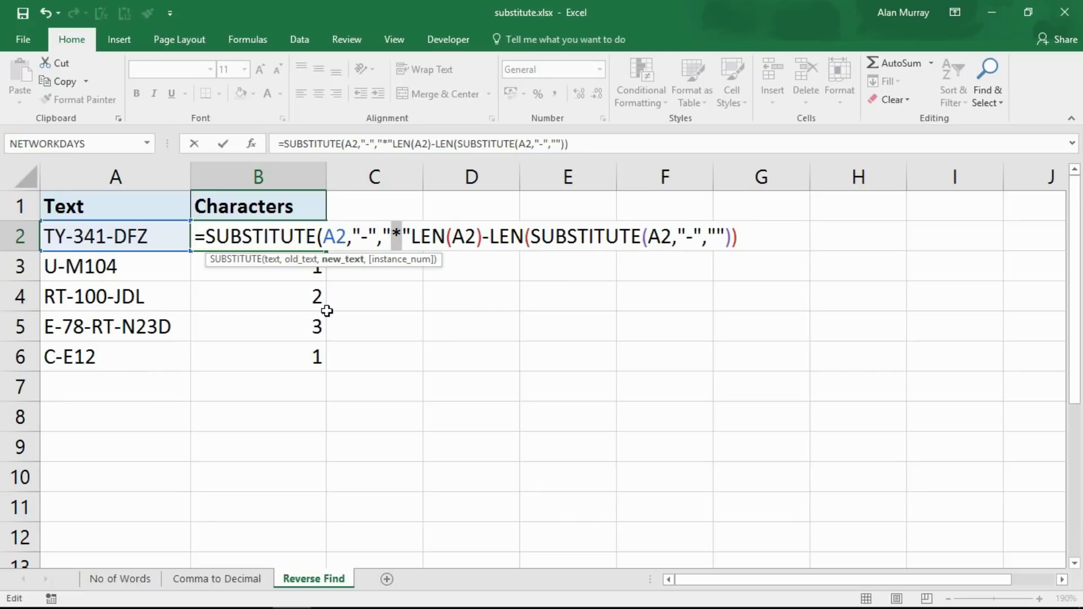
click(411, 236)
text(,)
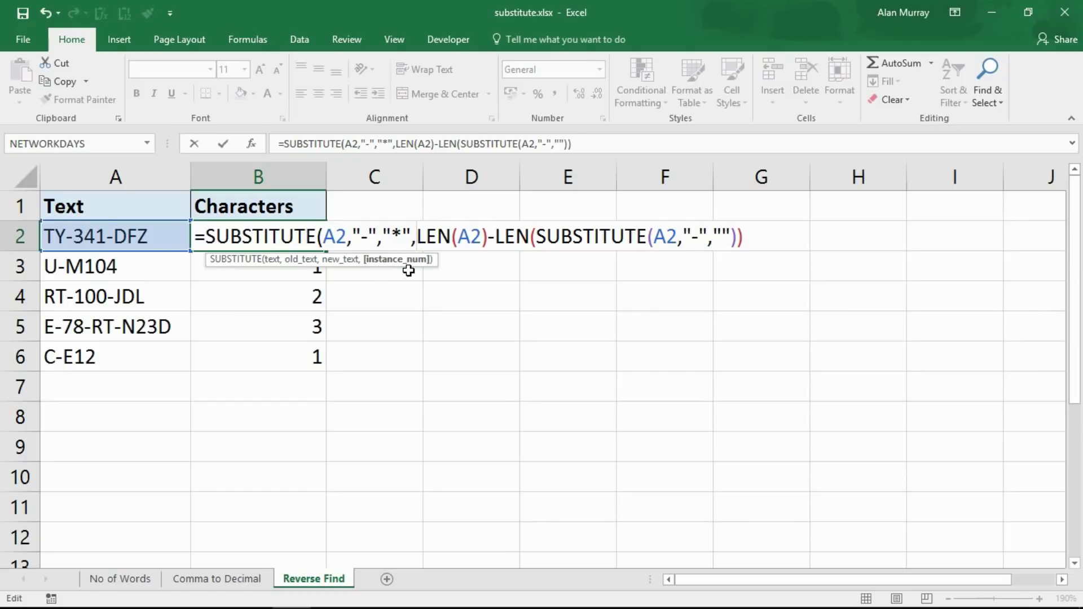
Step: Check the old-text and instance-number arguments in B2, then close the outer SUBSTITUTE with a bracket and enter the formula
drag(360, 239, 367, 239)
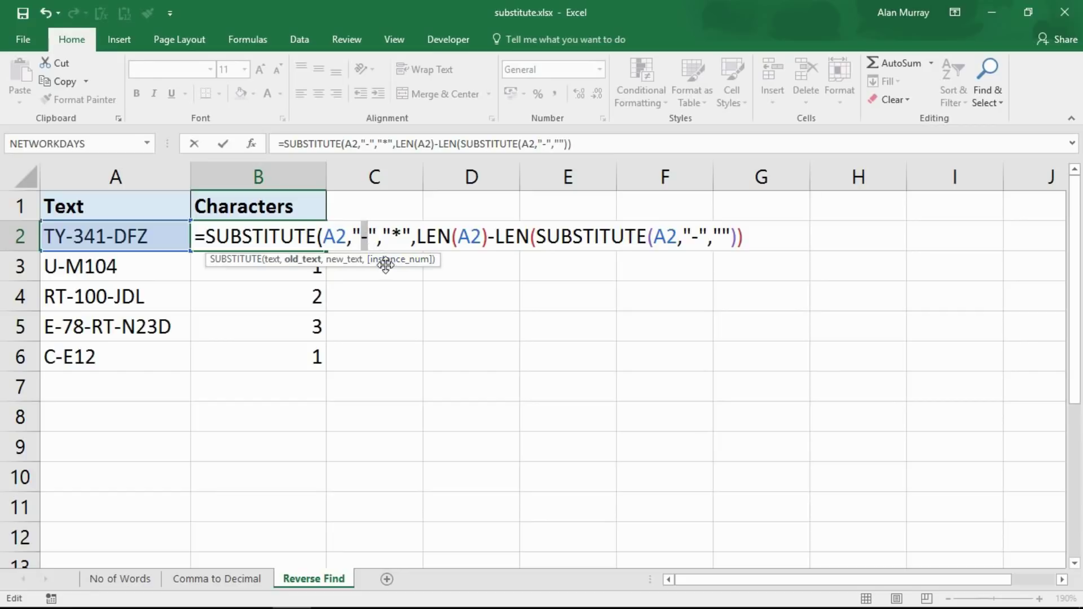
click(416, 237)
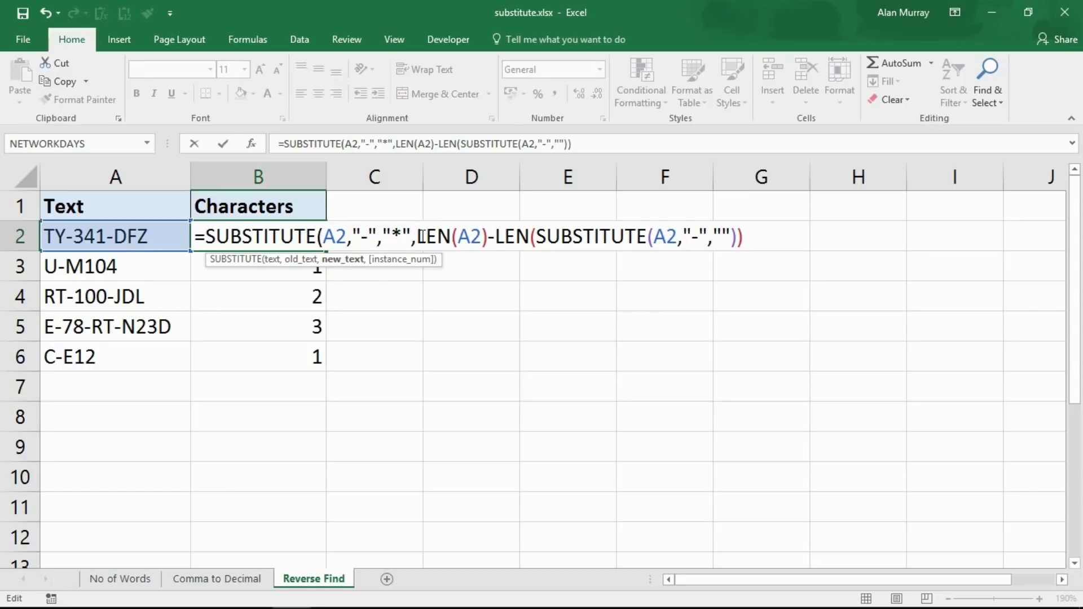
click(419, 235)
drag(445, 236, 745, 233)
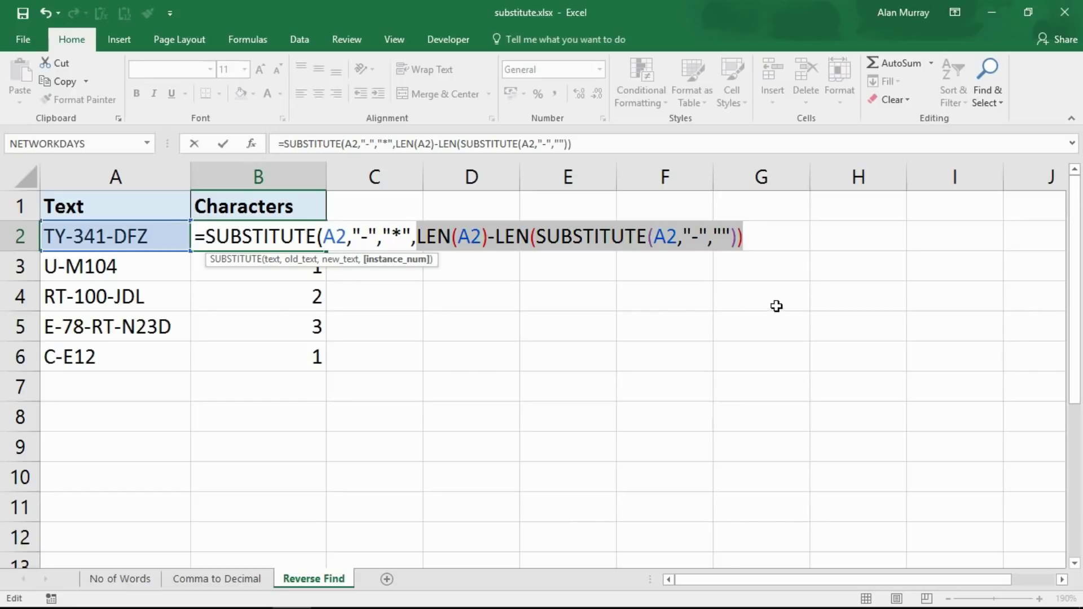
click(753, 235)
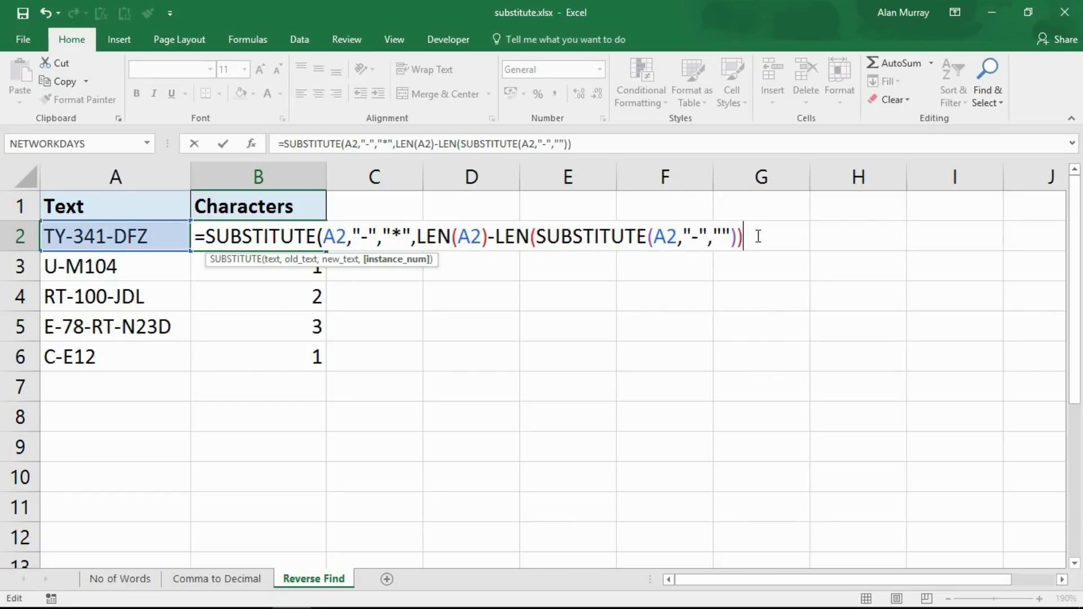
text())
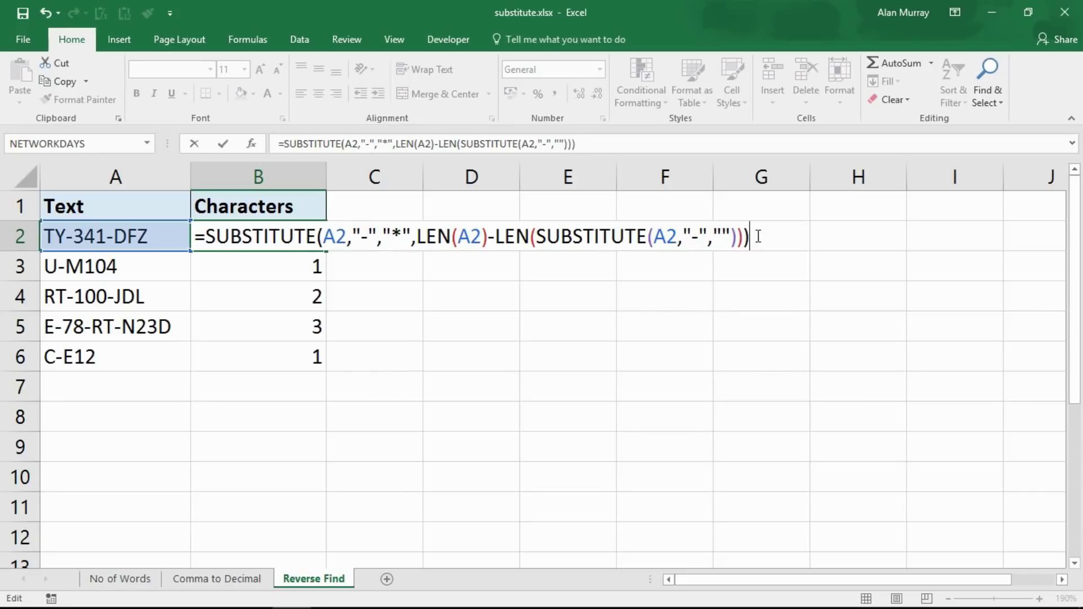
key(Return)
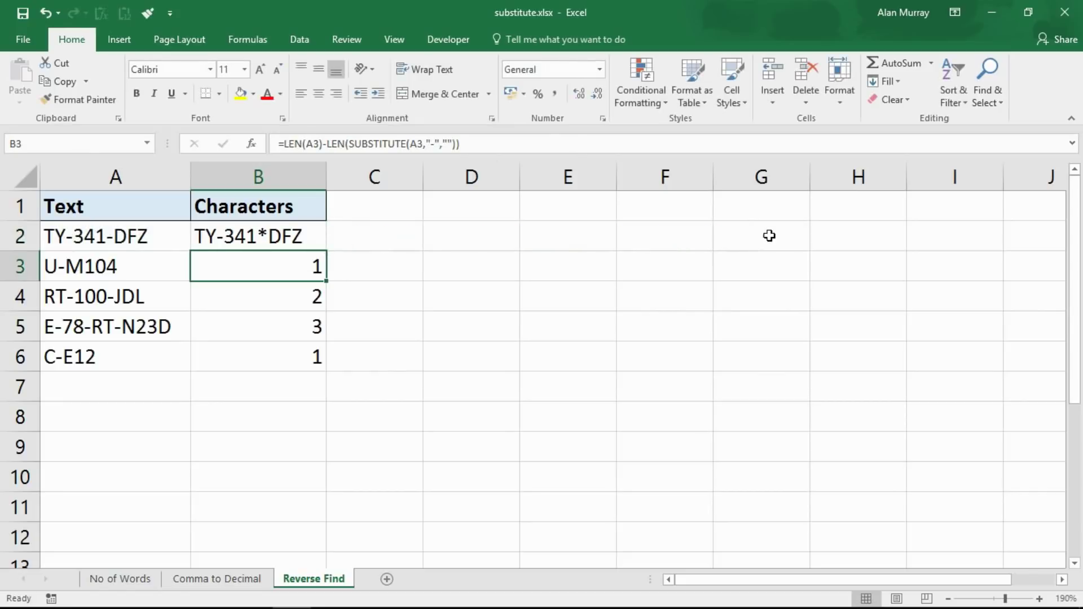
Step: Fill the formula that replaces the last hyphen with an asterisk from B2 down to B6
click(293, 232)
drag(327, 252, 322, 365)
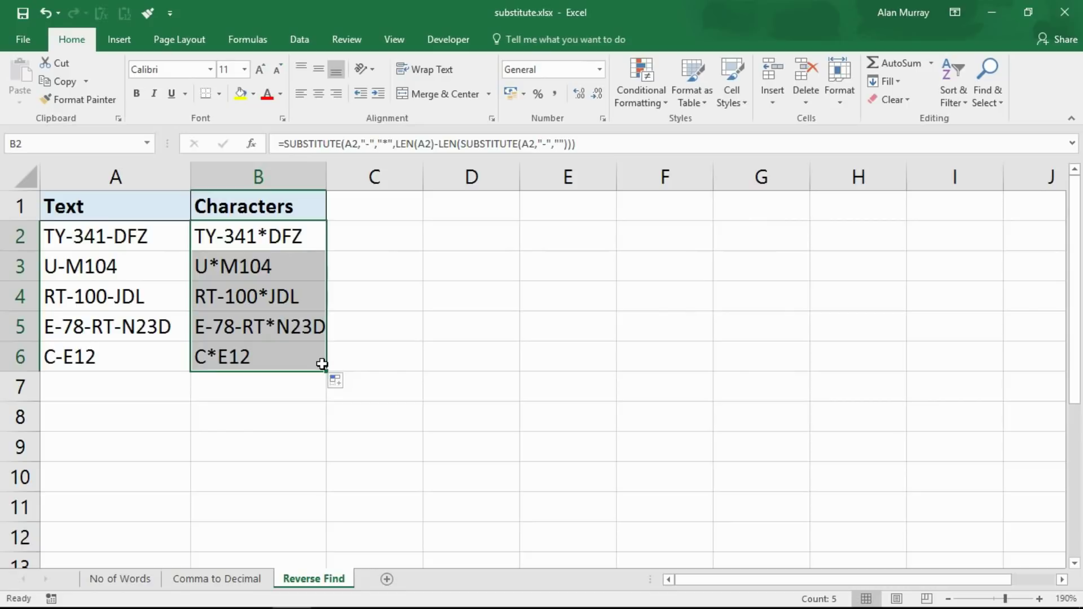
key(shift+BackSpace)
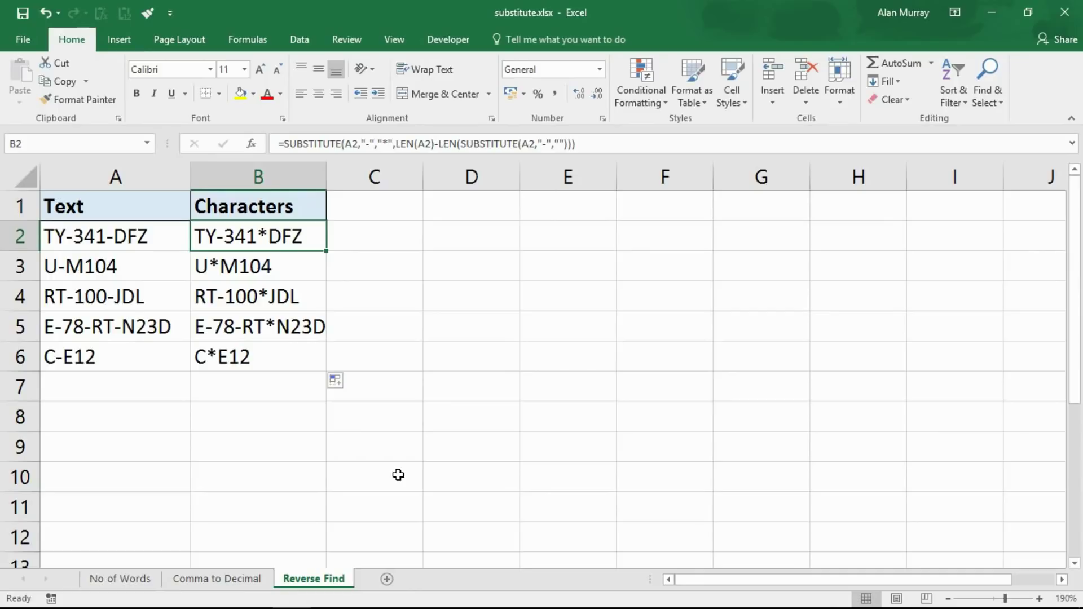
Step: Edit B2's formula to insert a RIGHT function with A2 as its text argument in front of the outer SUBSTITUTE
double_click(294, 236)
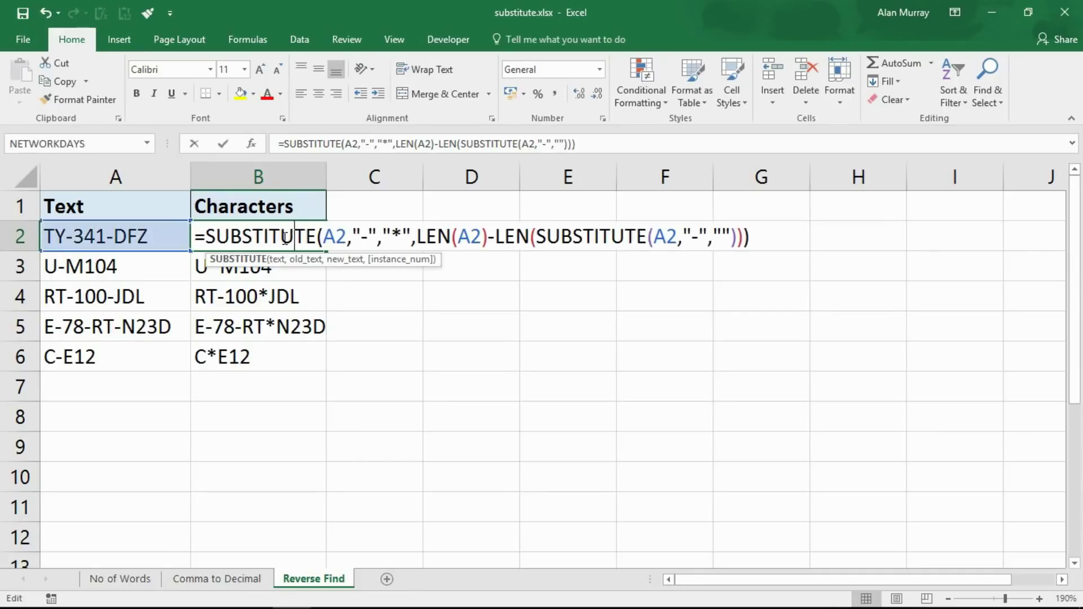
click(207, 237)
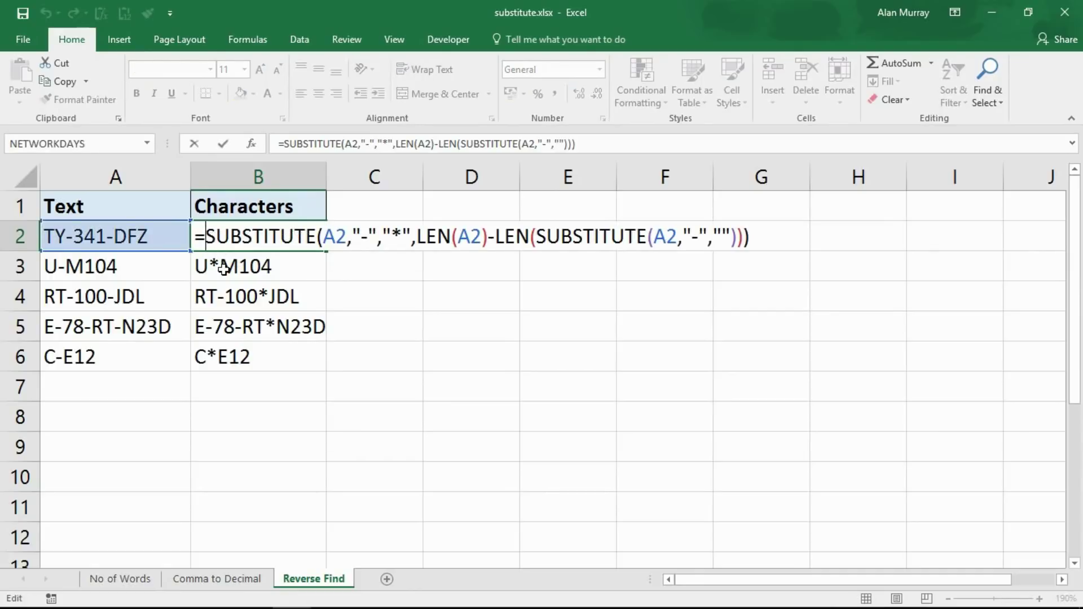
text(RIGHT)
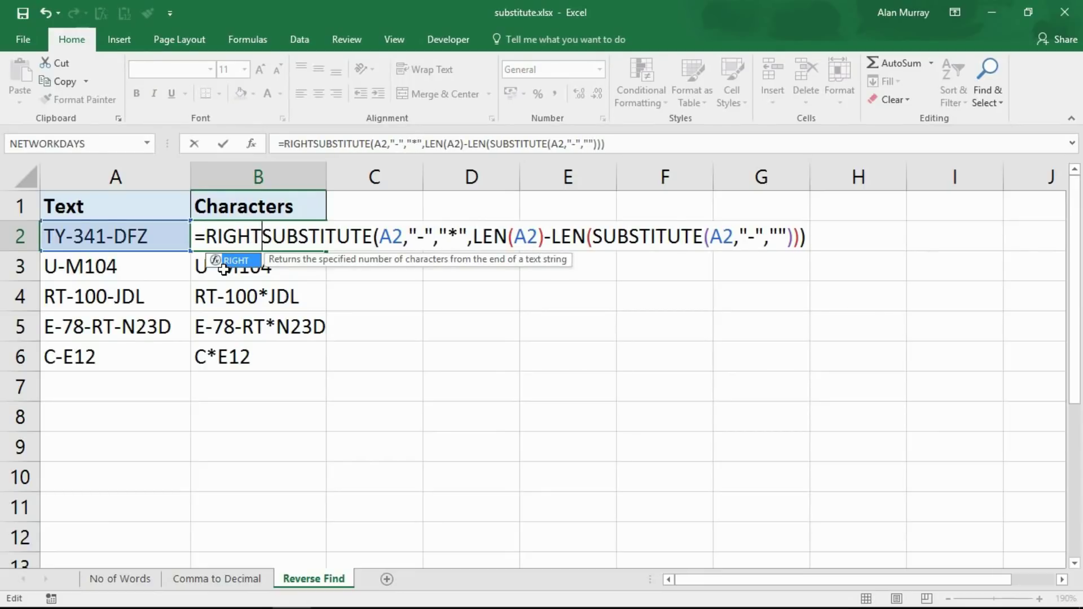
text(()
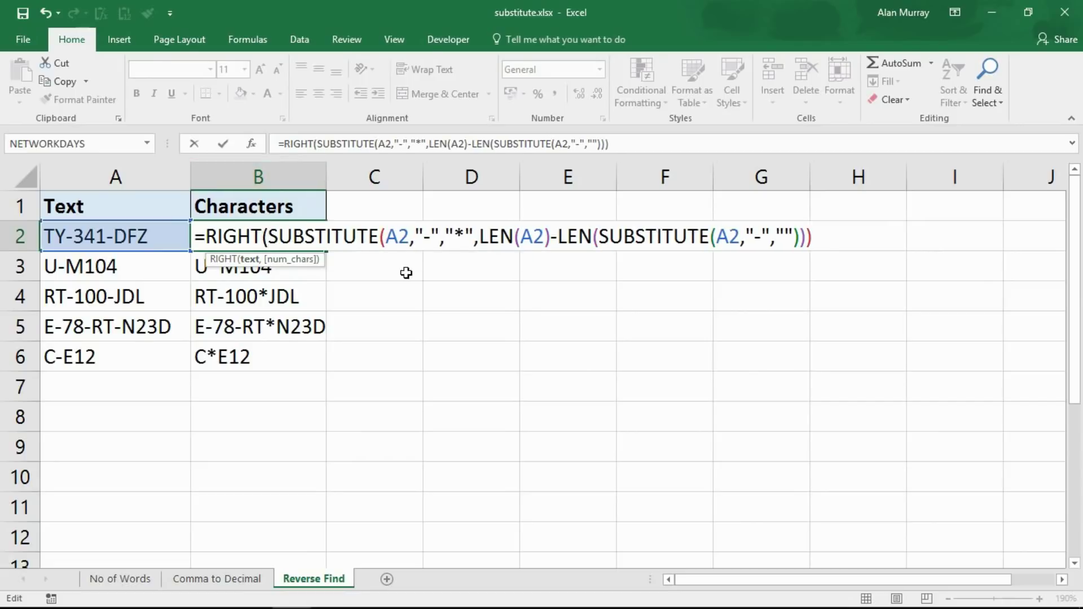
click(120, 235)
text(,)
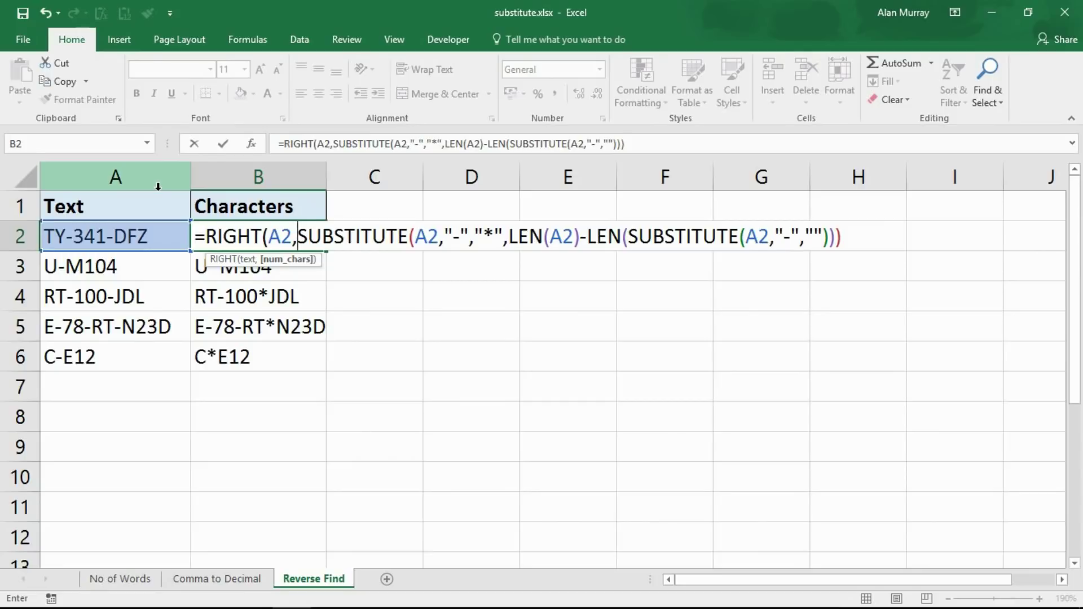
Step: Begin RIGHT's number-of-characters argument in B2 with LEN(A2) followed by a minus sign, ahead of the outer SUBSTITUTE
text(LEN)
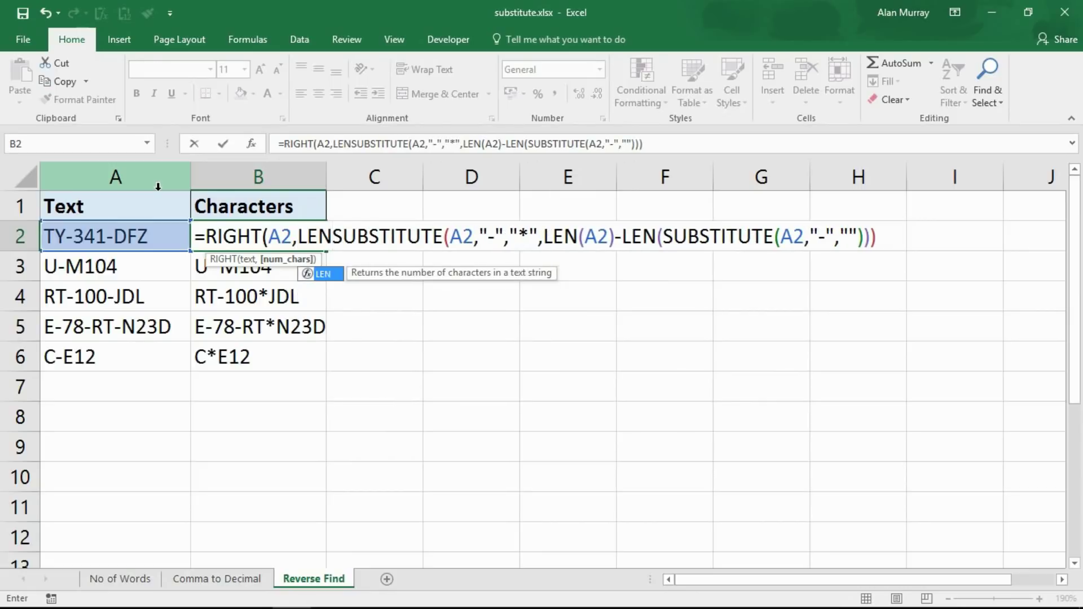
text(()
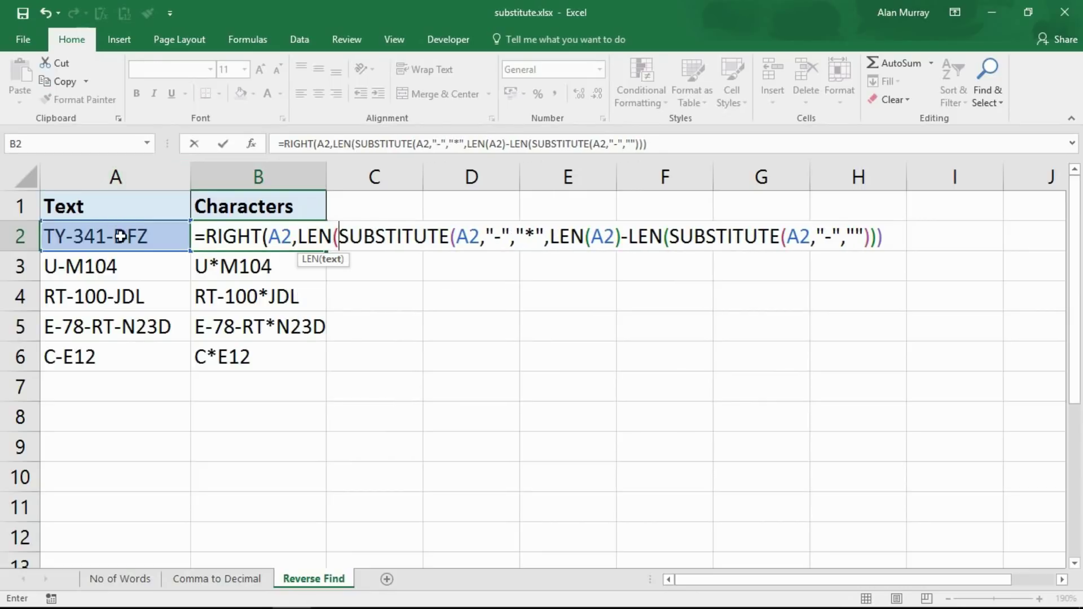
click(122, 236)
text())
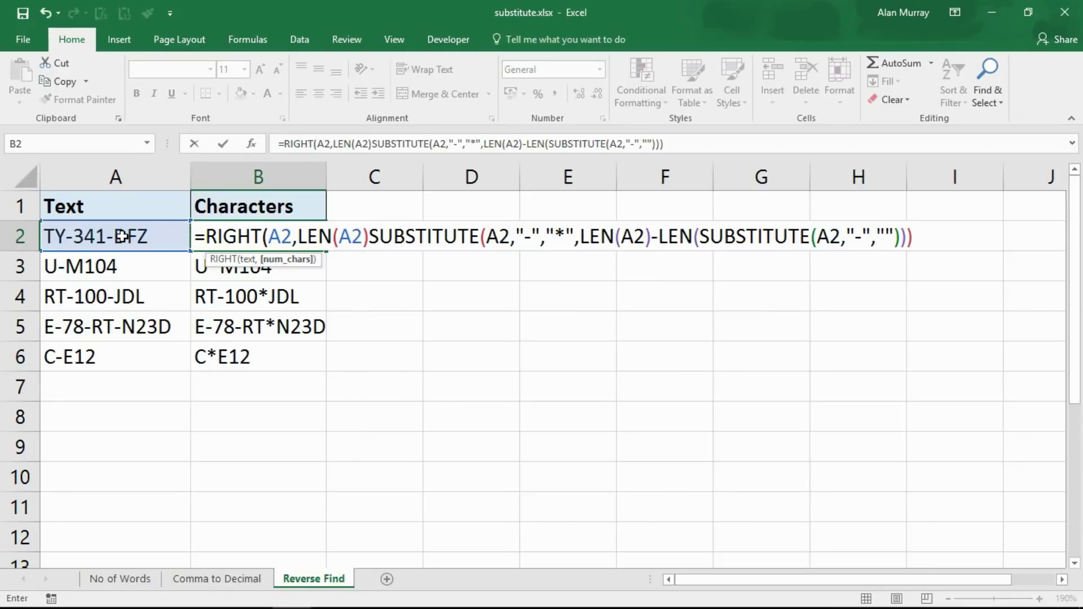
text(-)
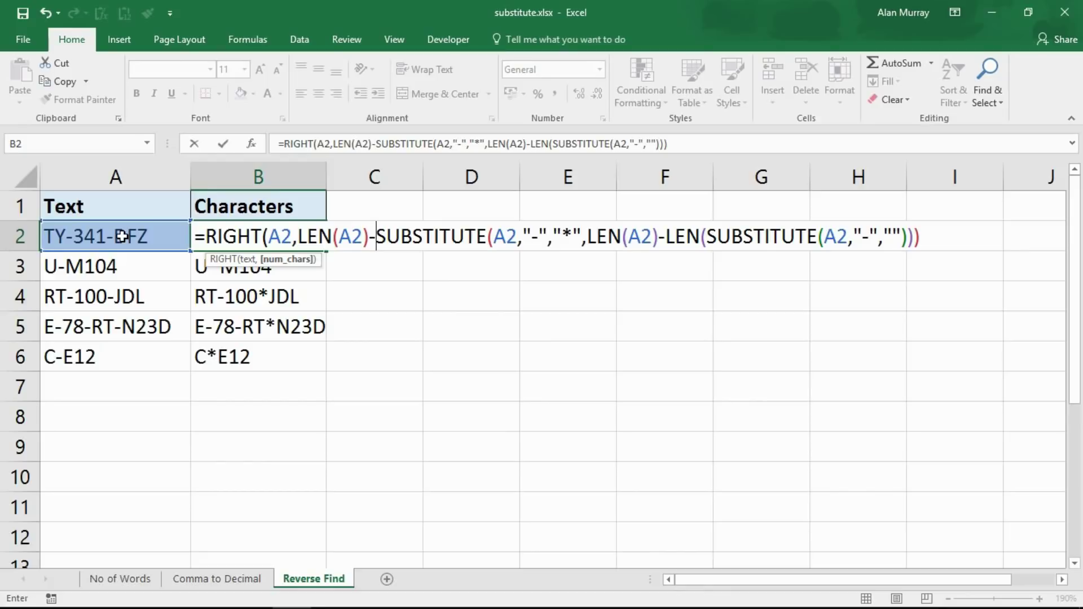
Step: Insert a FIND function after the minus sign in B2 with "*" as find text, using the existing SUBSTITUTE expression as within text
text(FI)
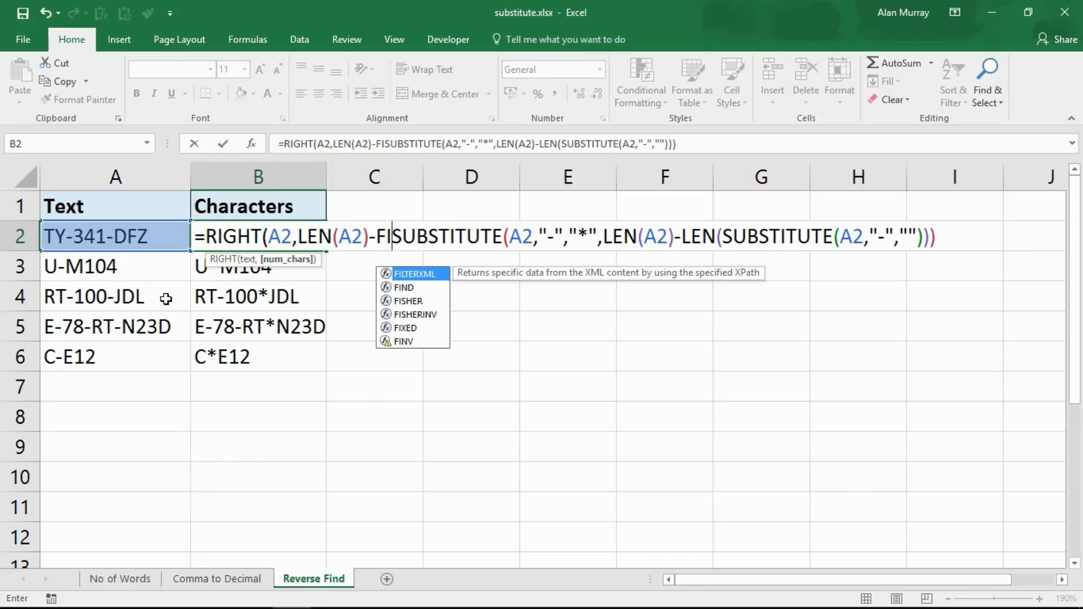
double_click(412, 286)
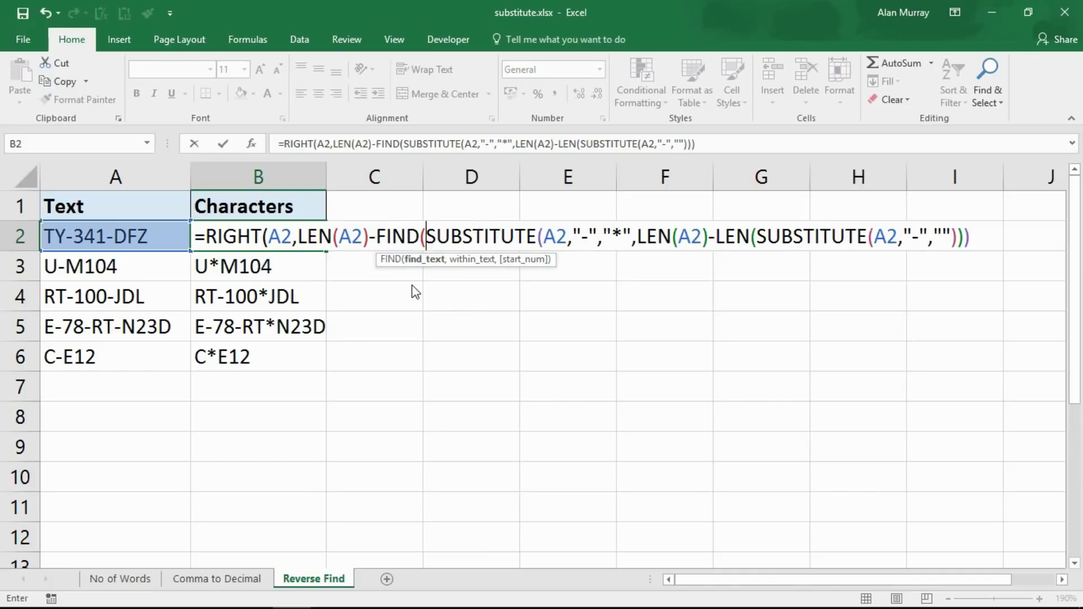
text(()
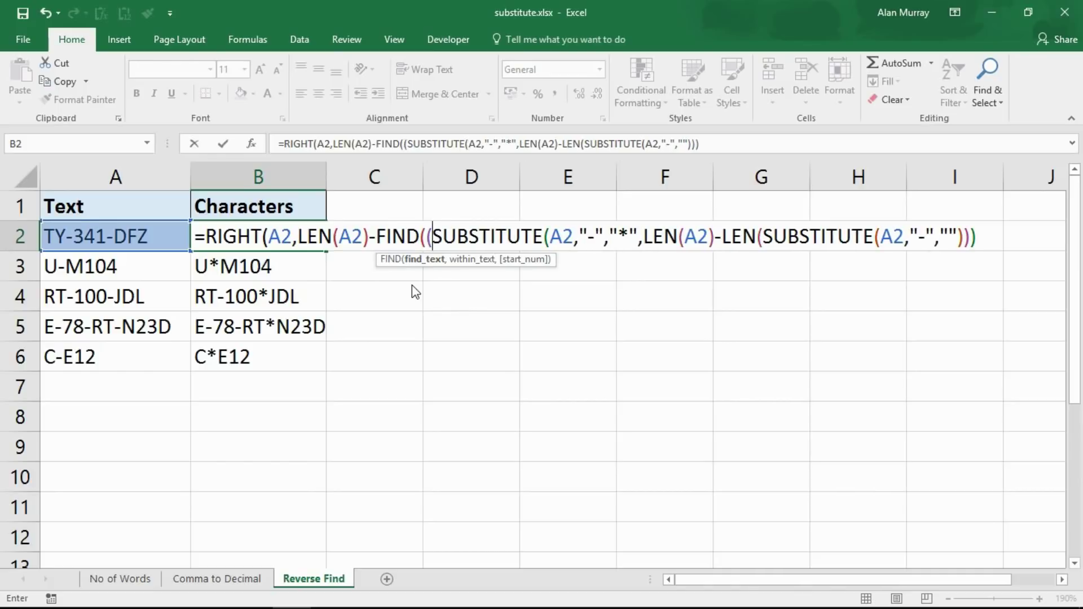
key(BackSpace)
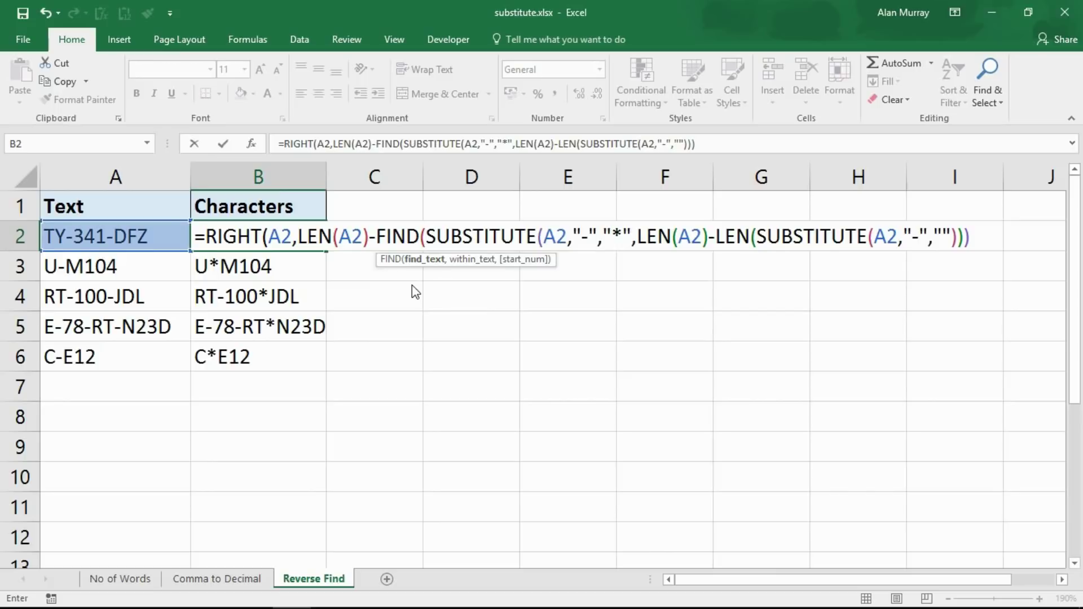
text("*)
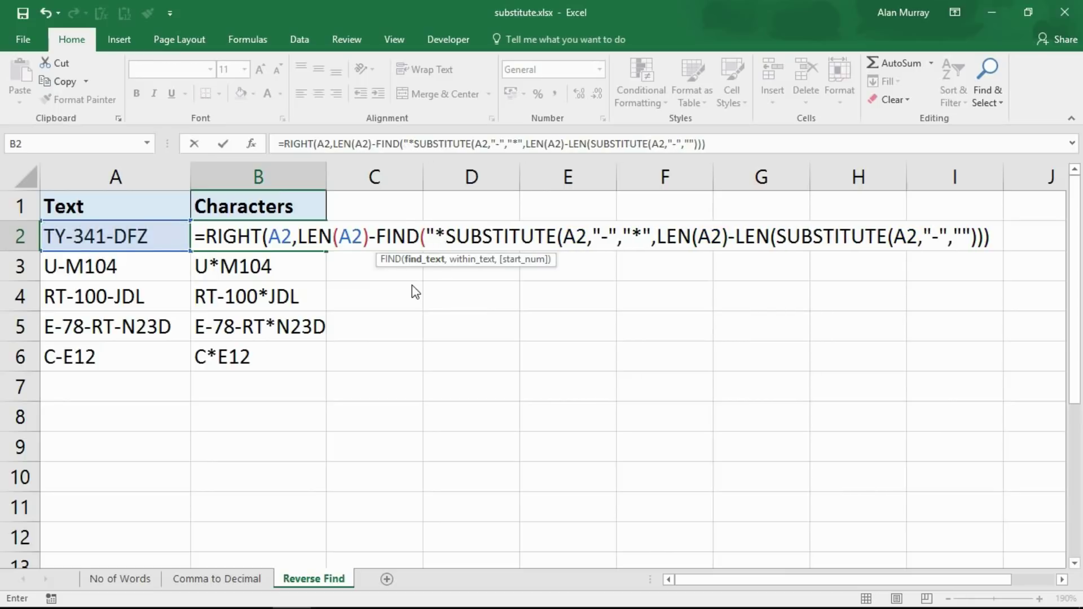
text(",)
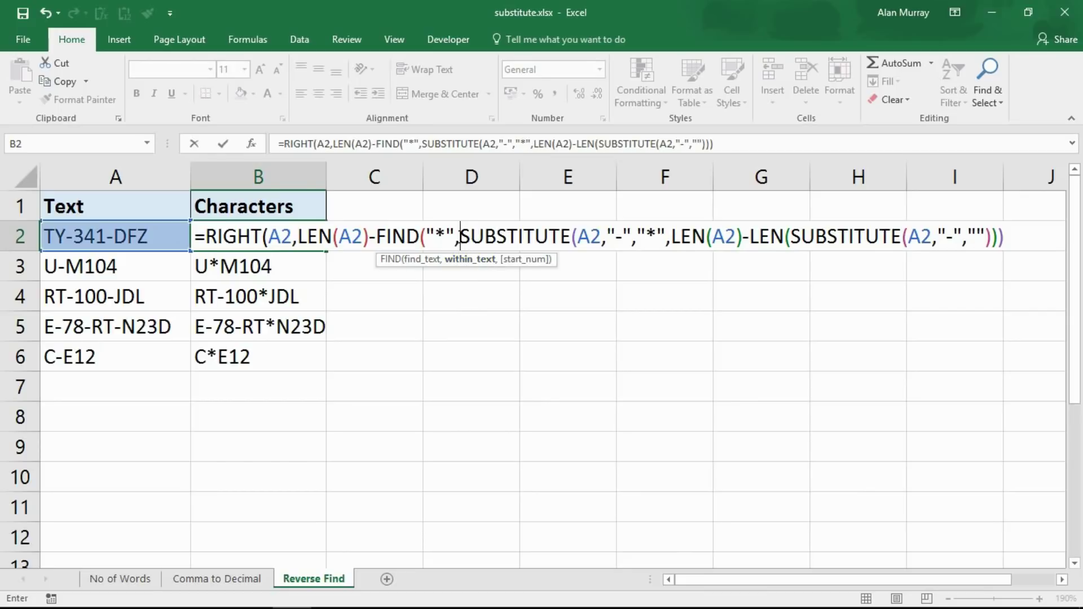
Step: Check the SUBSTITUTE expression used as FIND's within text, then add closing brackets for FIND and RIGHT in B2
drag(460, 237, 1010, 237)
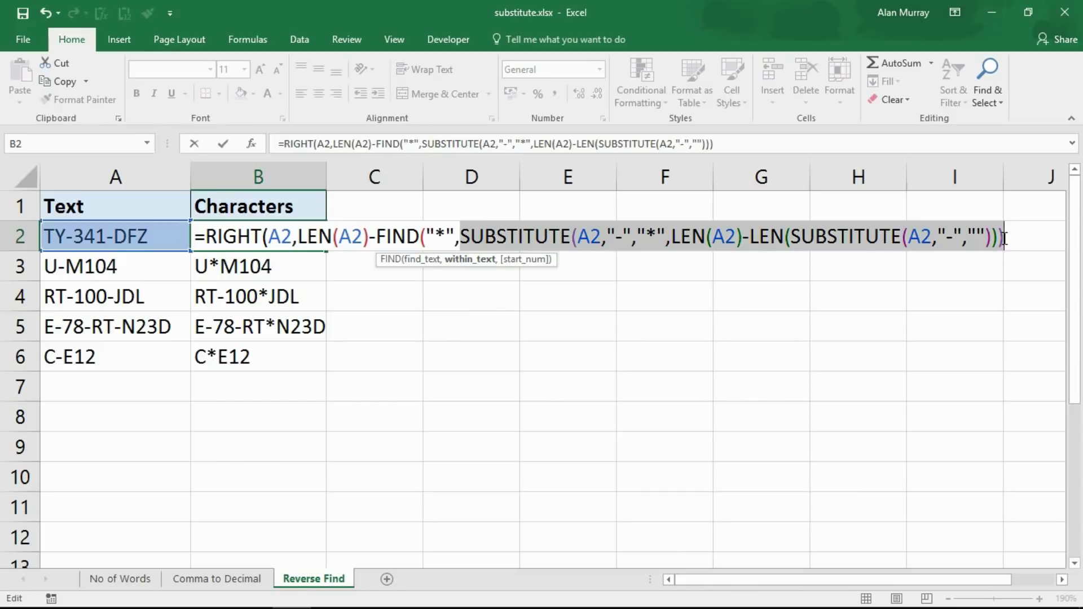
click(1010, 237)
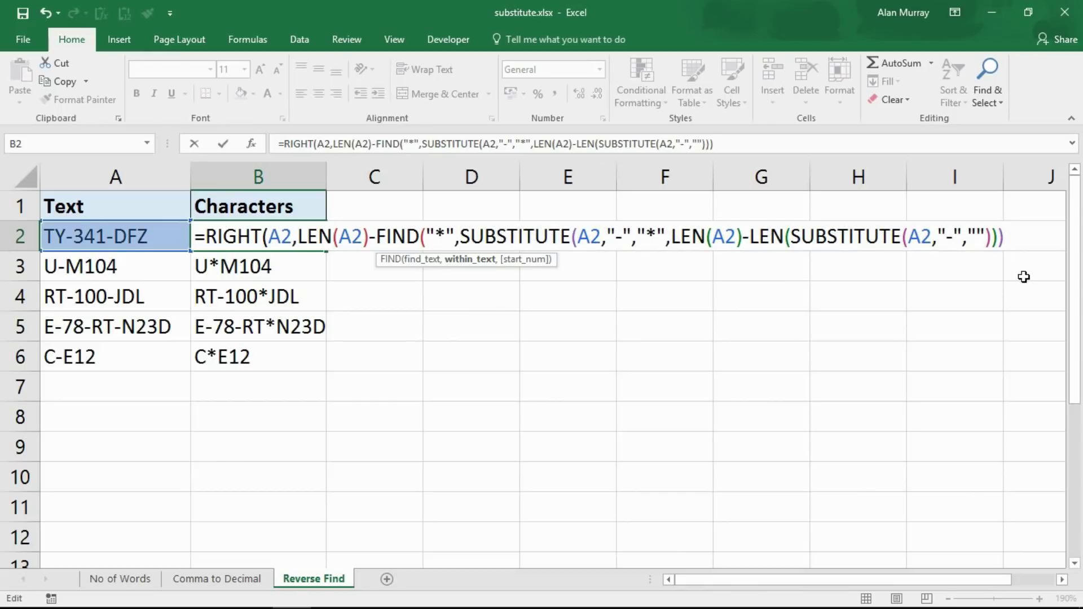
text())
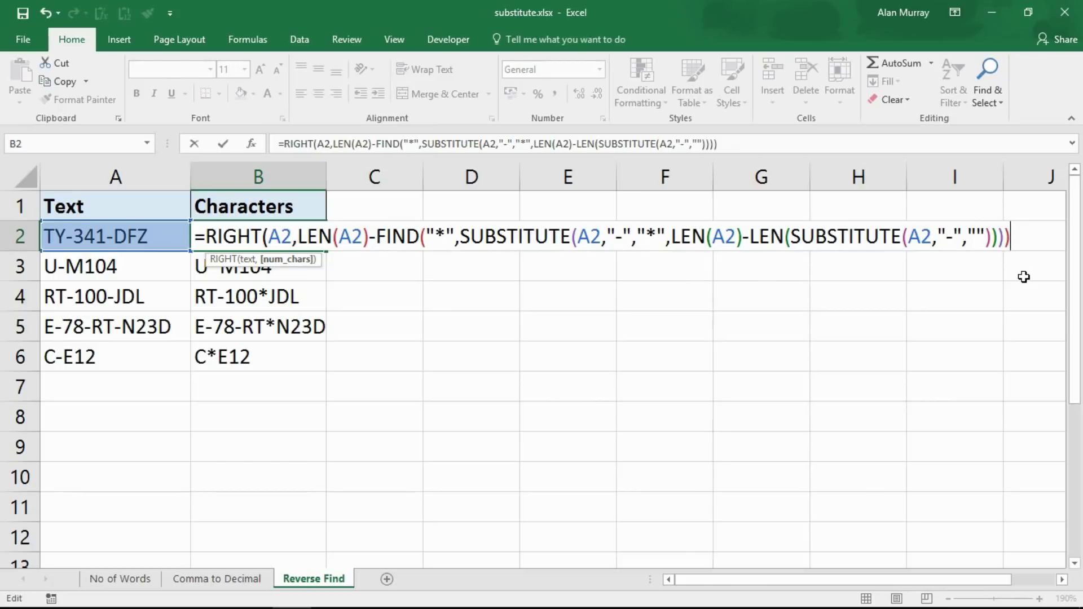
text())
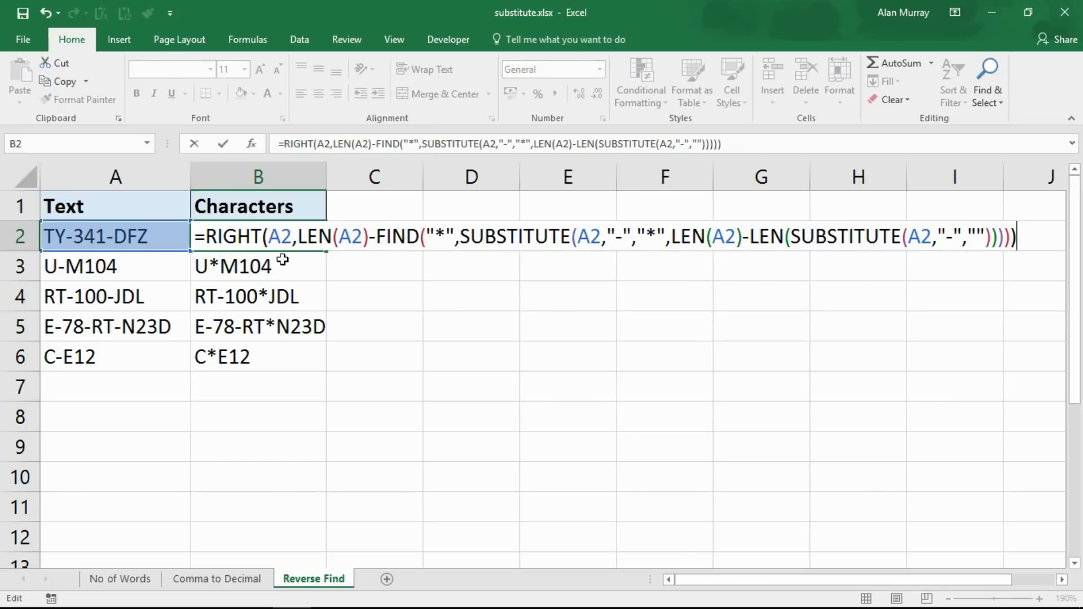
Step: Review the RIGHT function, its A2 text argument and the LEN-minus-FIND part in B2, then enter the formula
double_click(214, 236)
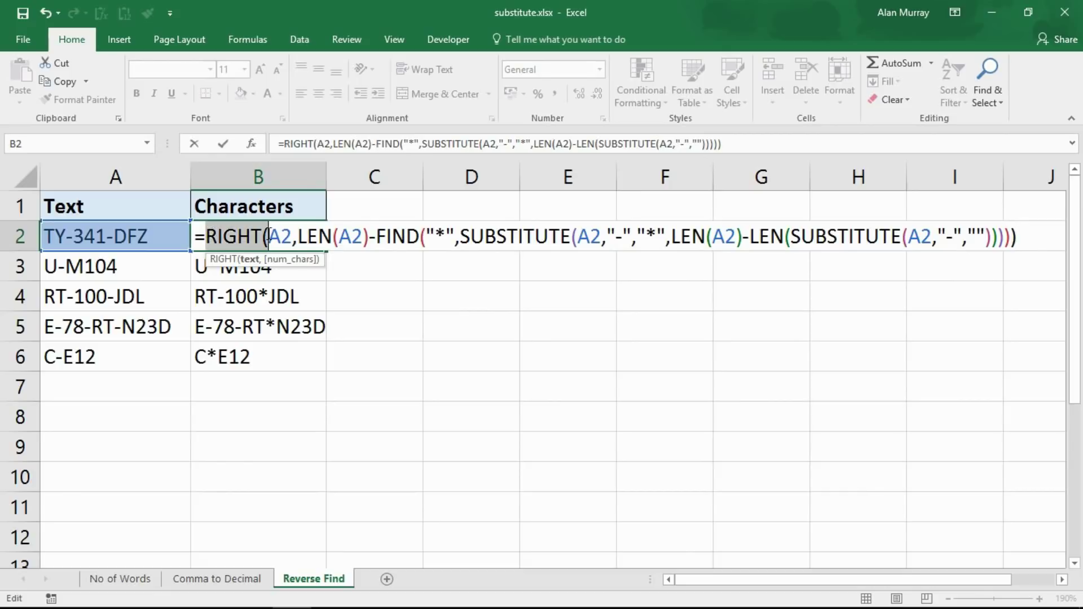
drag(269, 235, 292, 235)
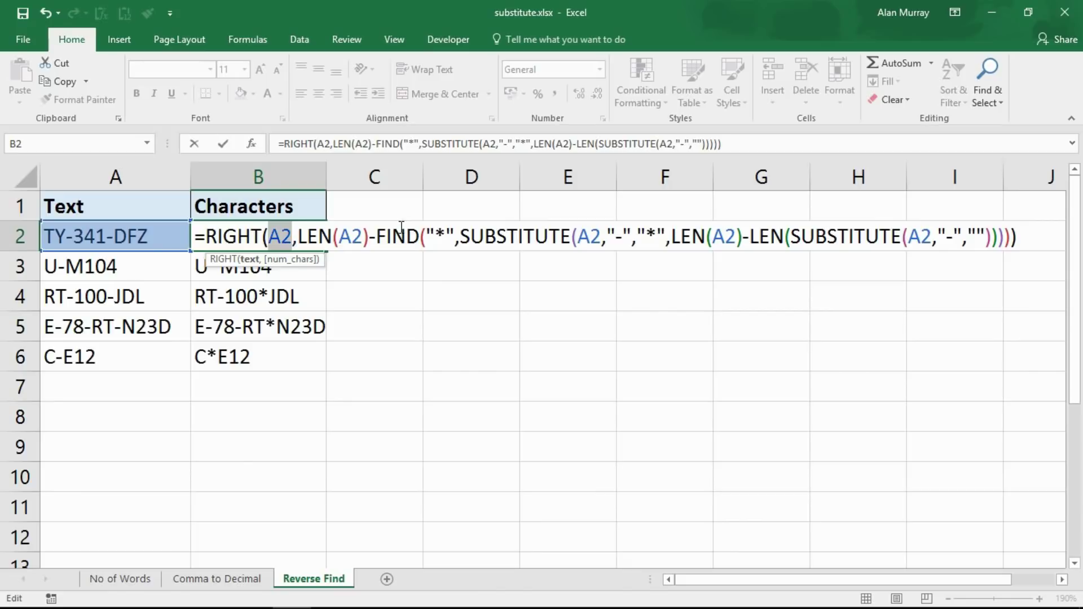
drag(297, 237, 454, 236)
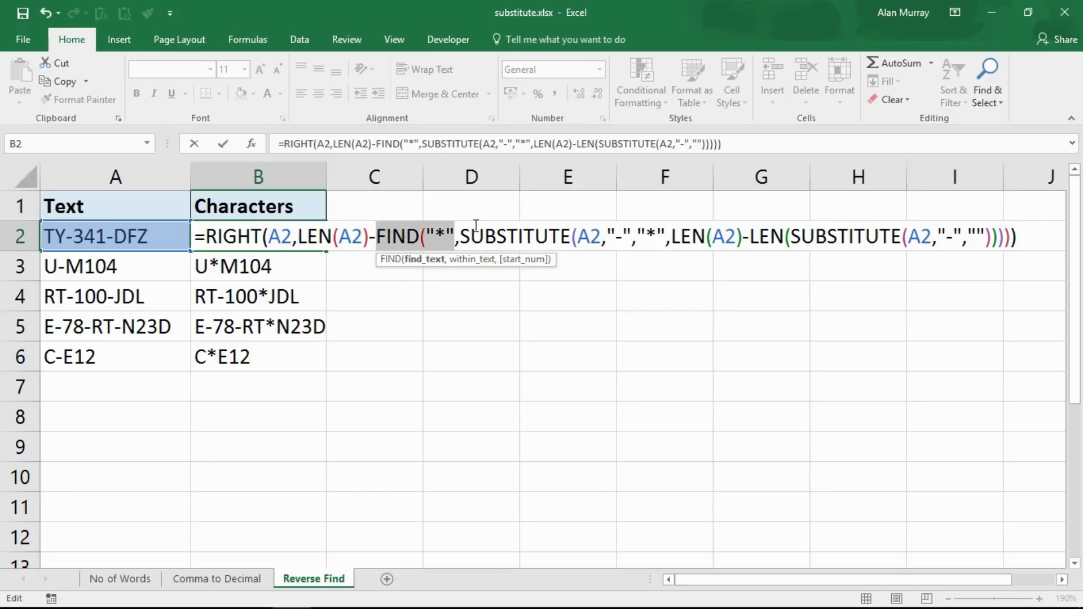
key(Return)
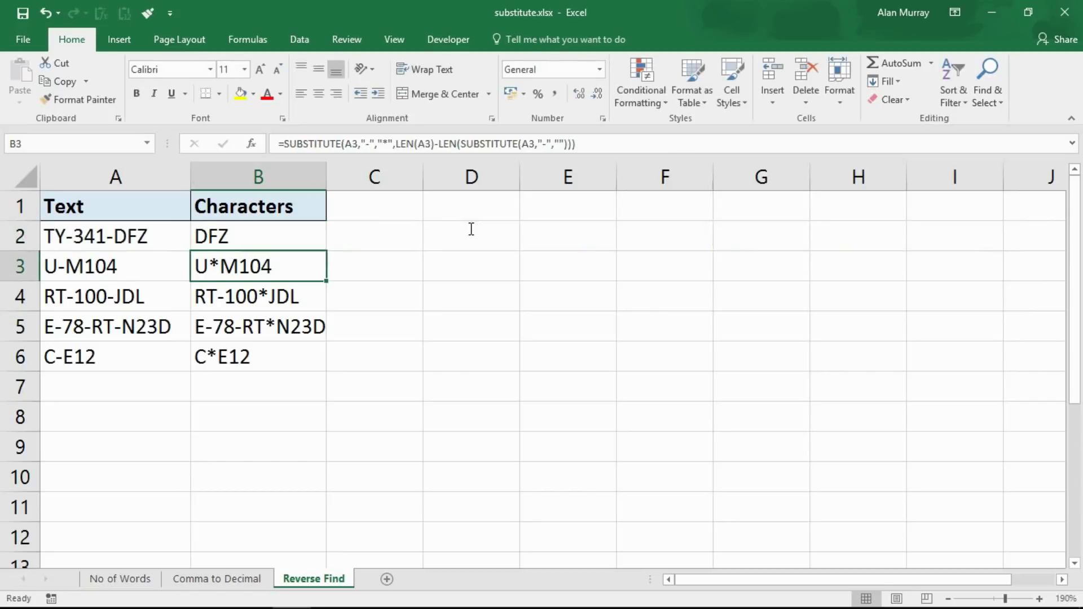
Step: Fill the formula that extracts the characters after the last hyphen from B2 down to B6, then select B6
click(283, 237)
drag(326, 251, 326, 376)
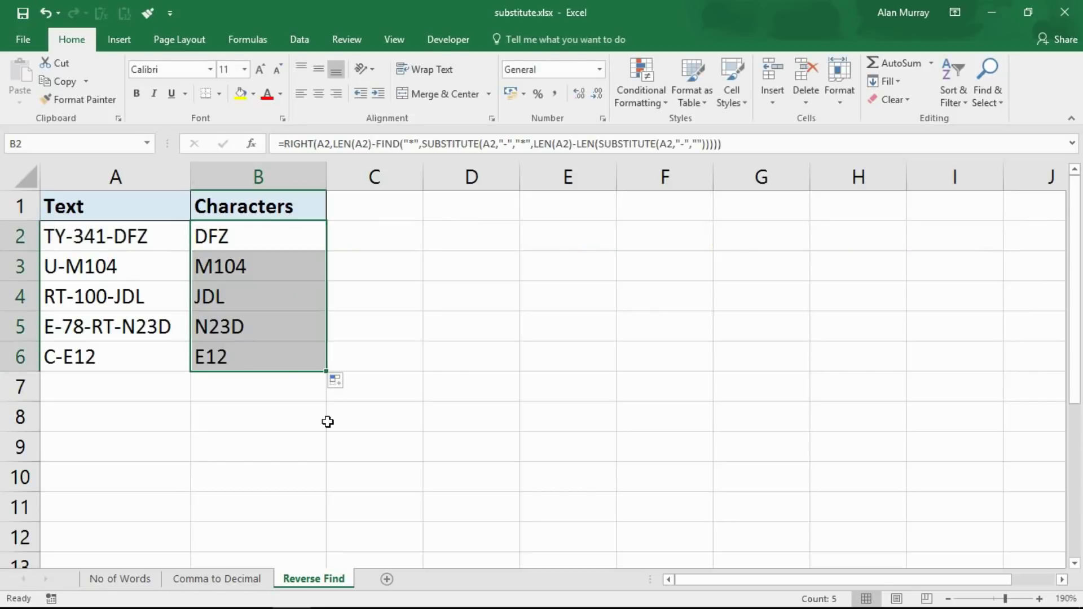
click(274, 344)
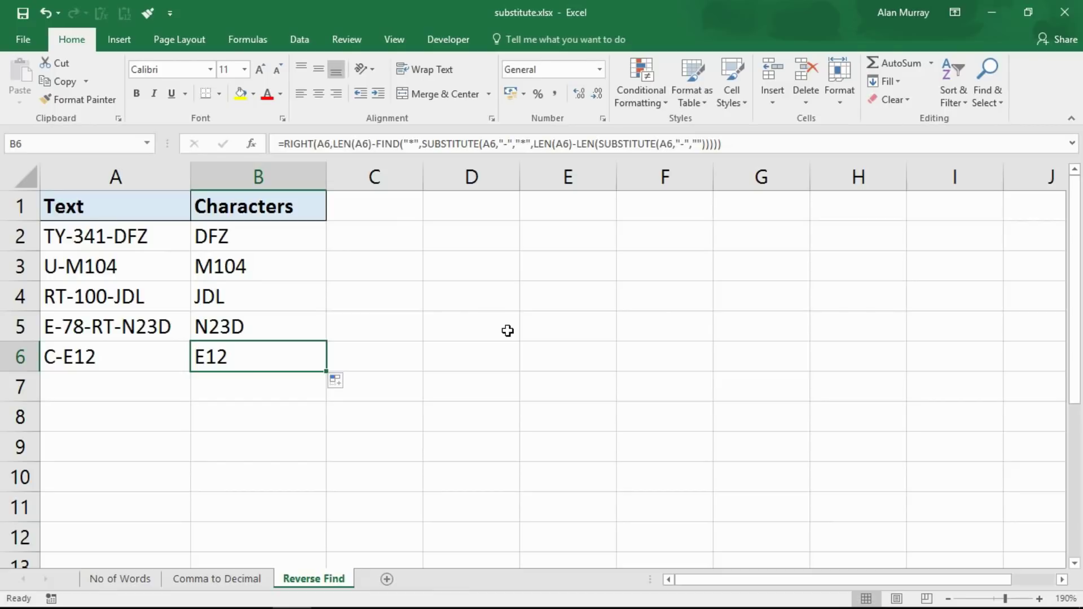
Step: Open the completed RIGHT formula in B2 to examine its arguments
click(299, 243)
double_click(299, 243)
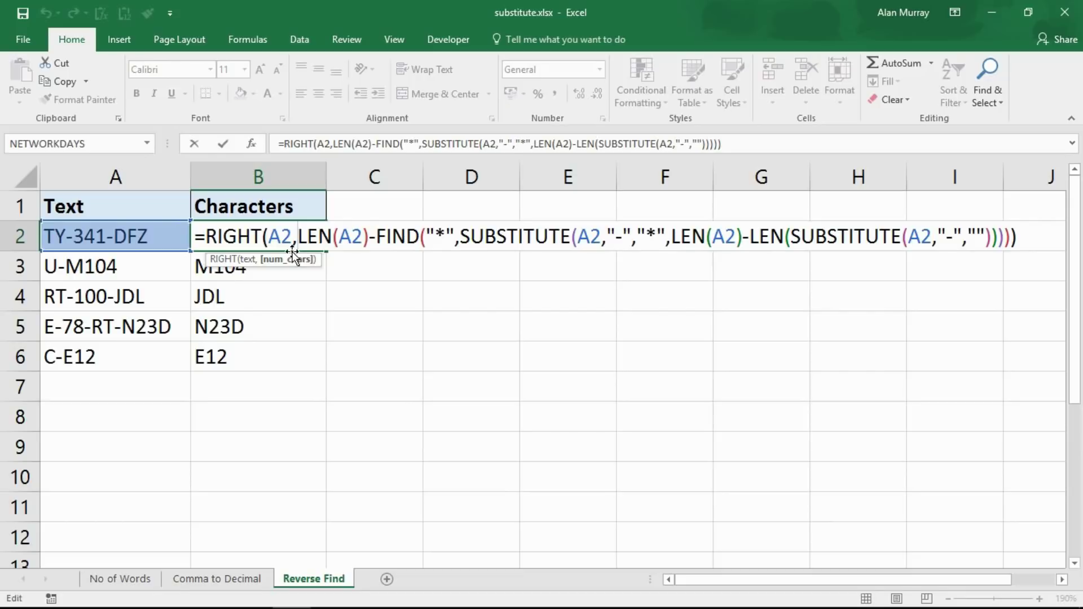